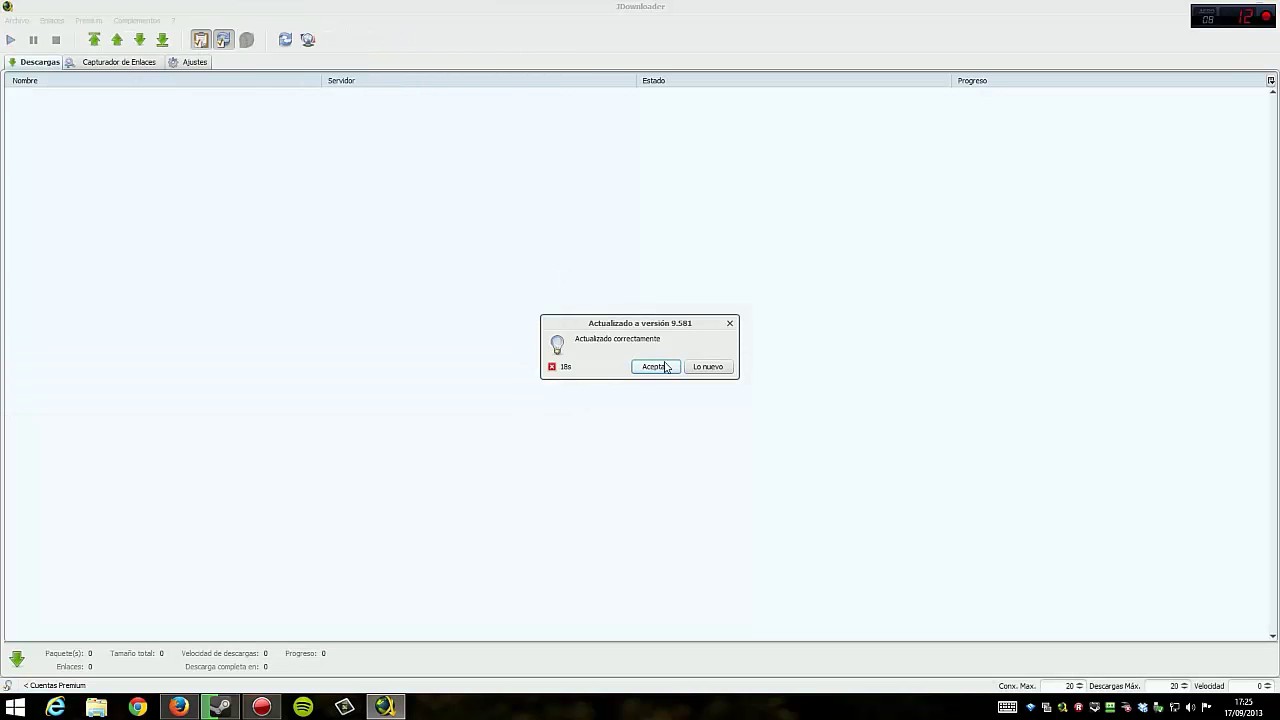
Step: Dismiss the JDownloader update notice and close the jdownloader.org changes page in Firefox
click(664, 366)
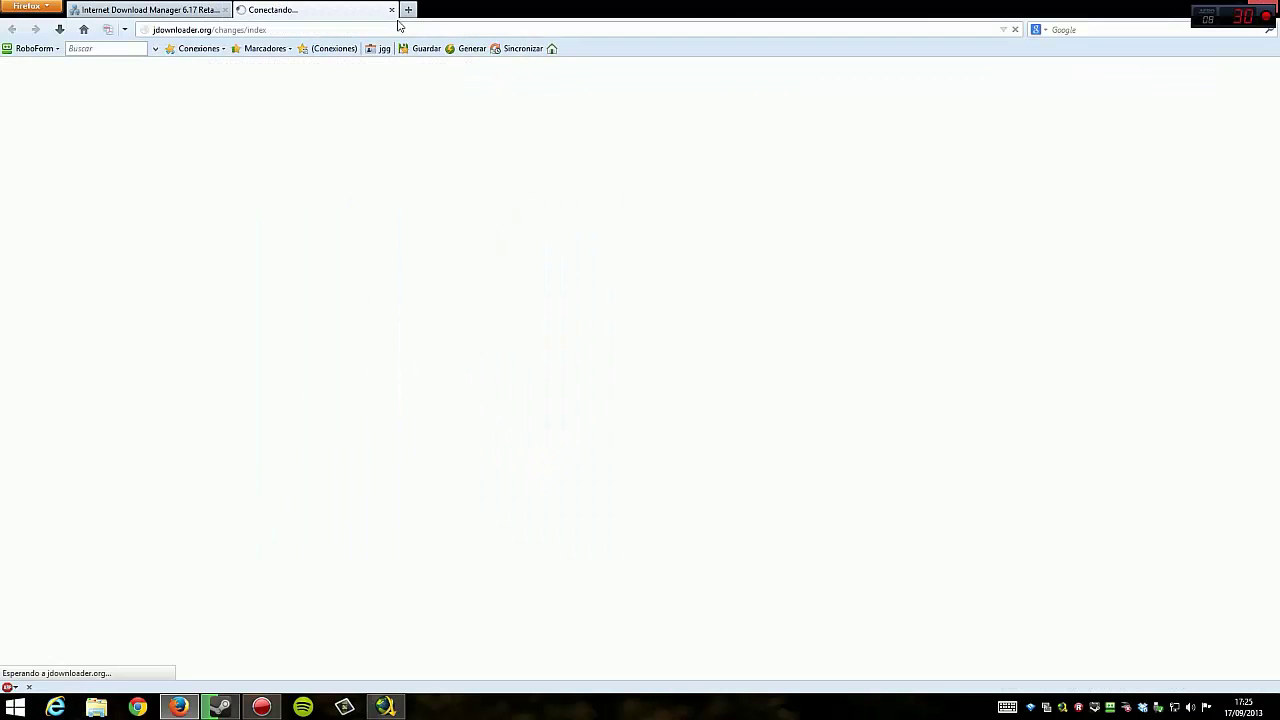
click(393, 11)
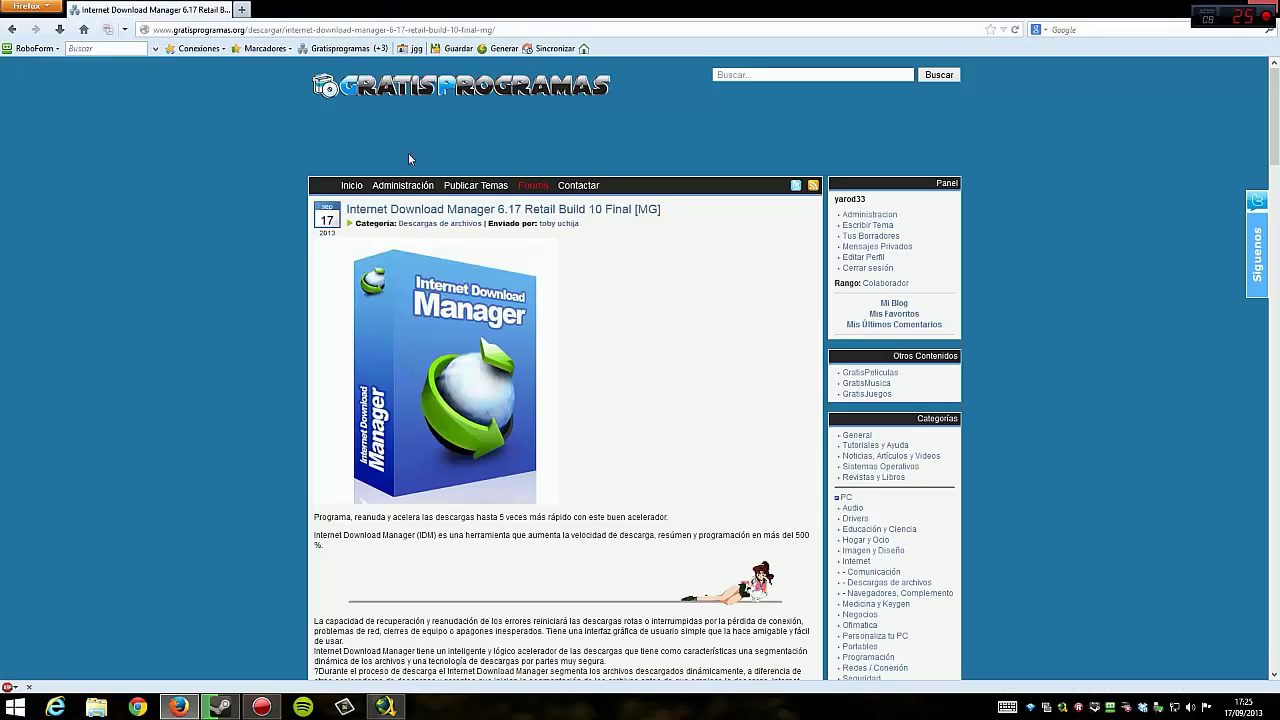
Step: Open the DESCARGAR link near the end of the Internet Download Manager 6.17 Build 10 post
scroll(468, 464, down, 3)
scroll(468, 464, down, 12)
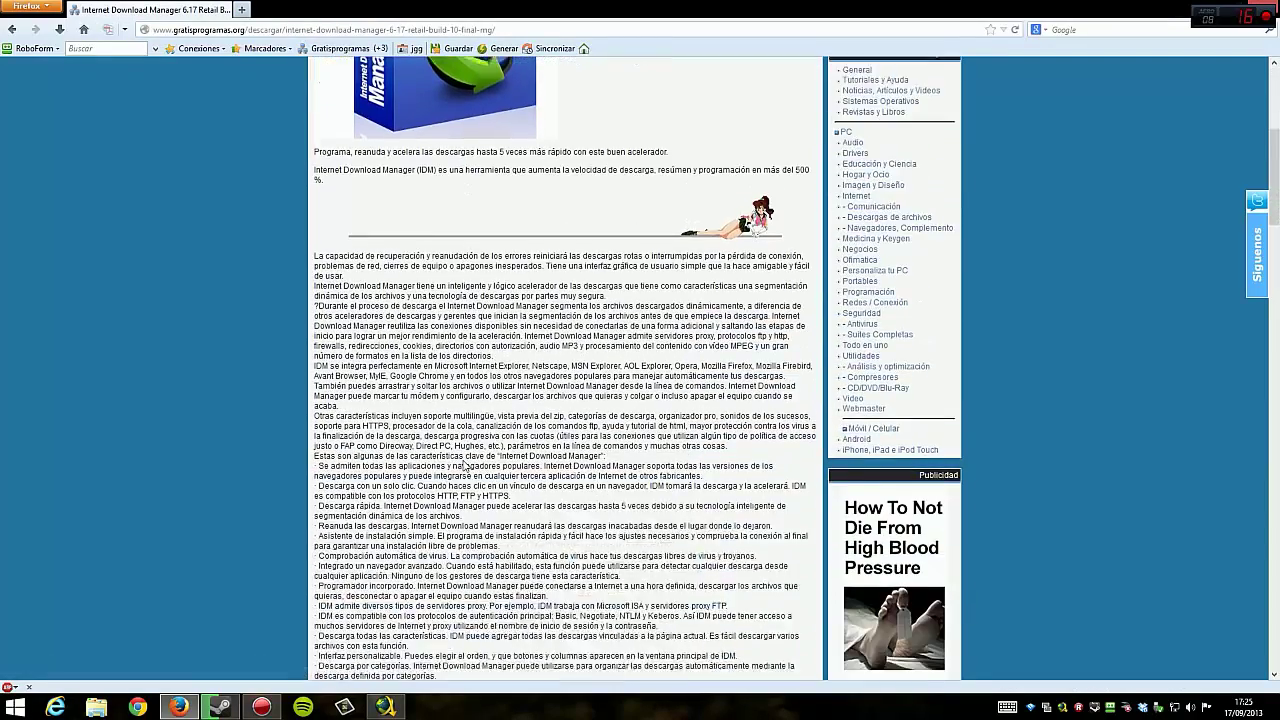
scroll(463, 462, down, 15)
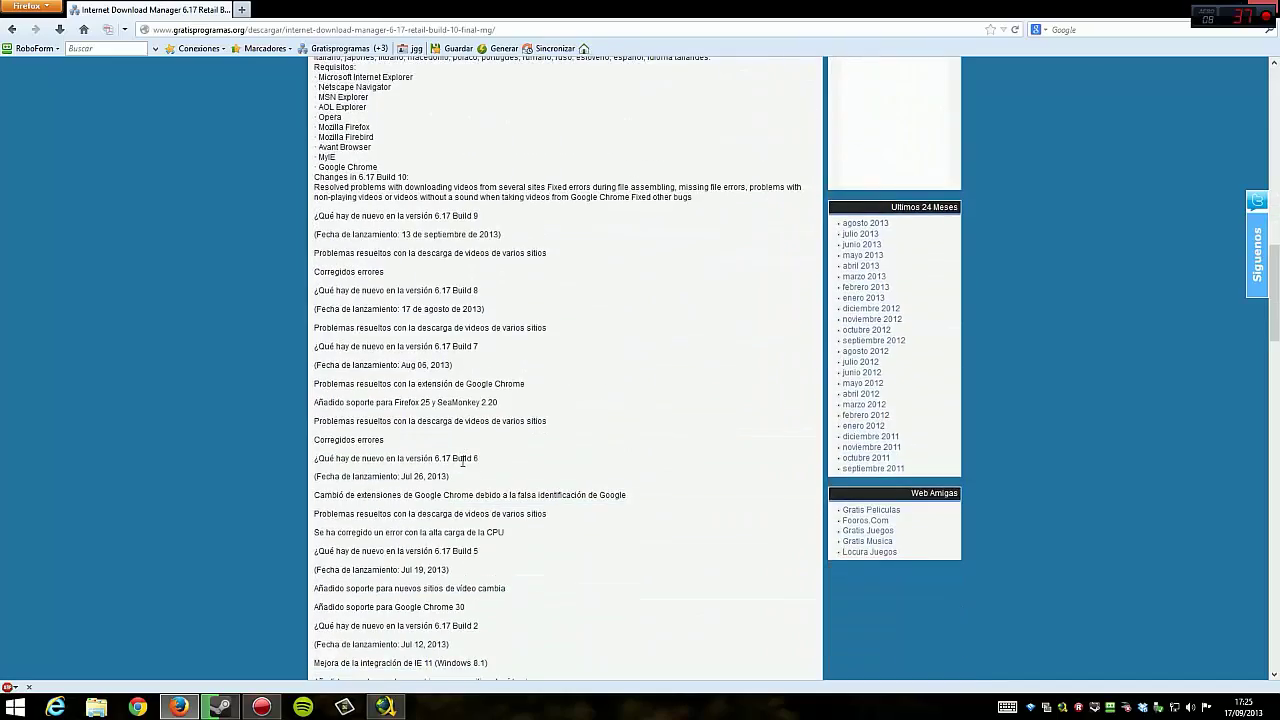
scroll(463, 462, down, 15)
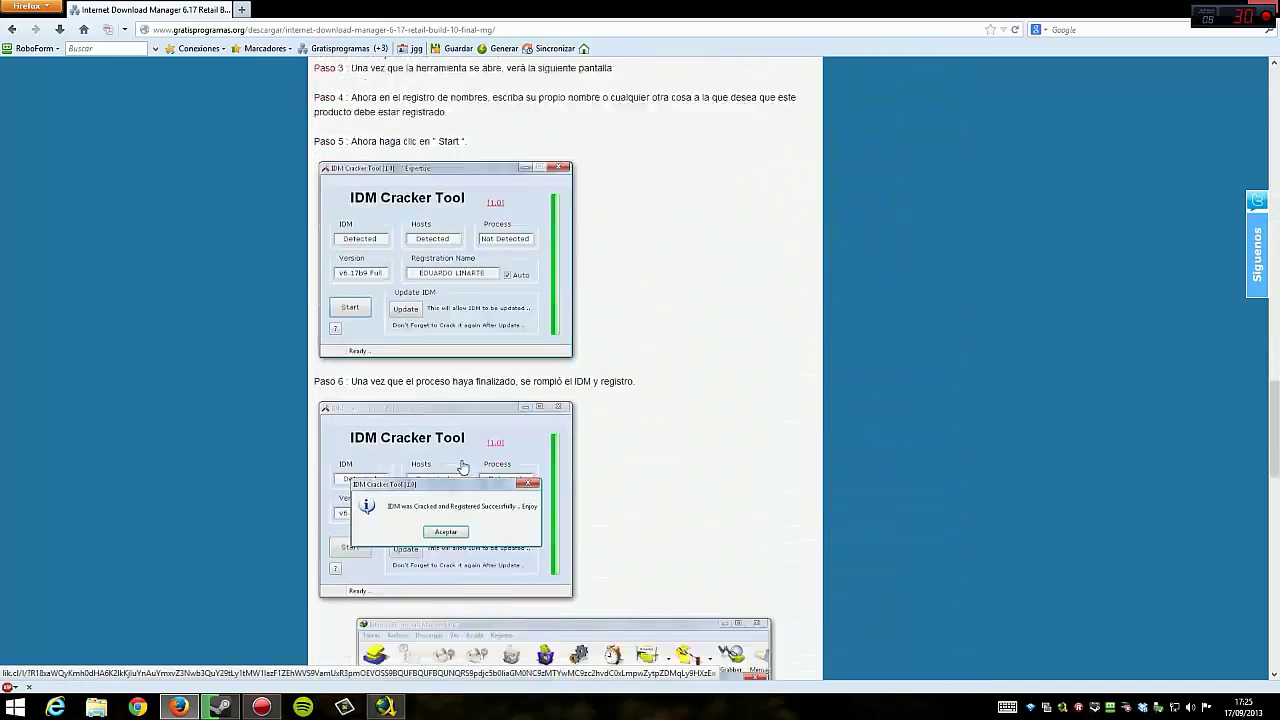
scroll(463, 467, down, 3)
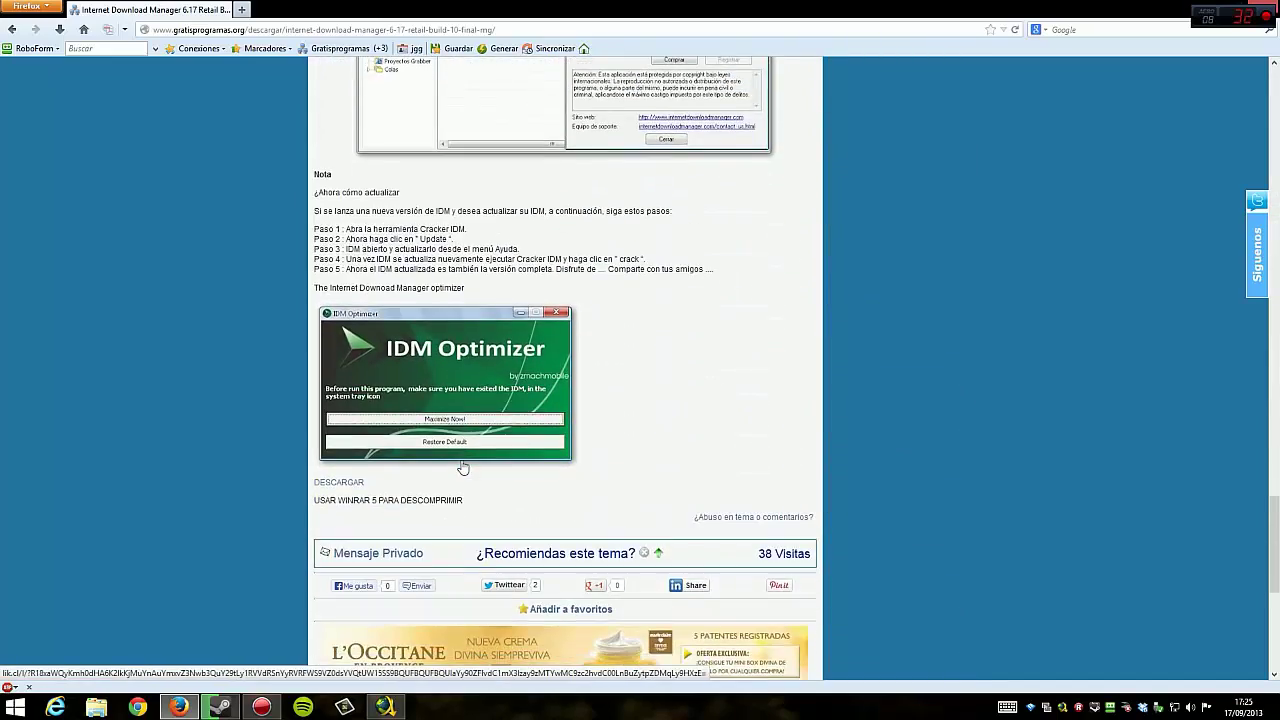
click(340, 483)
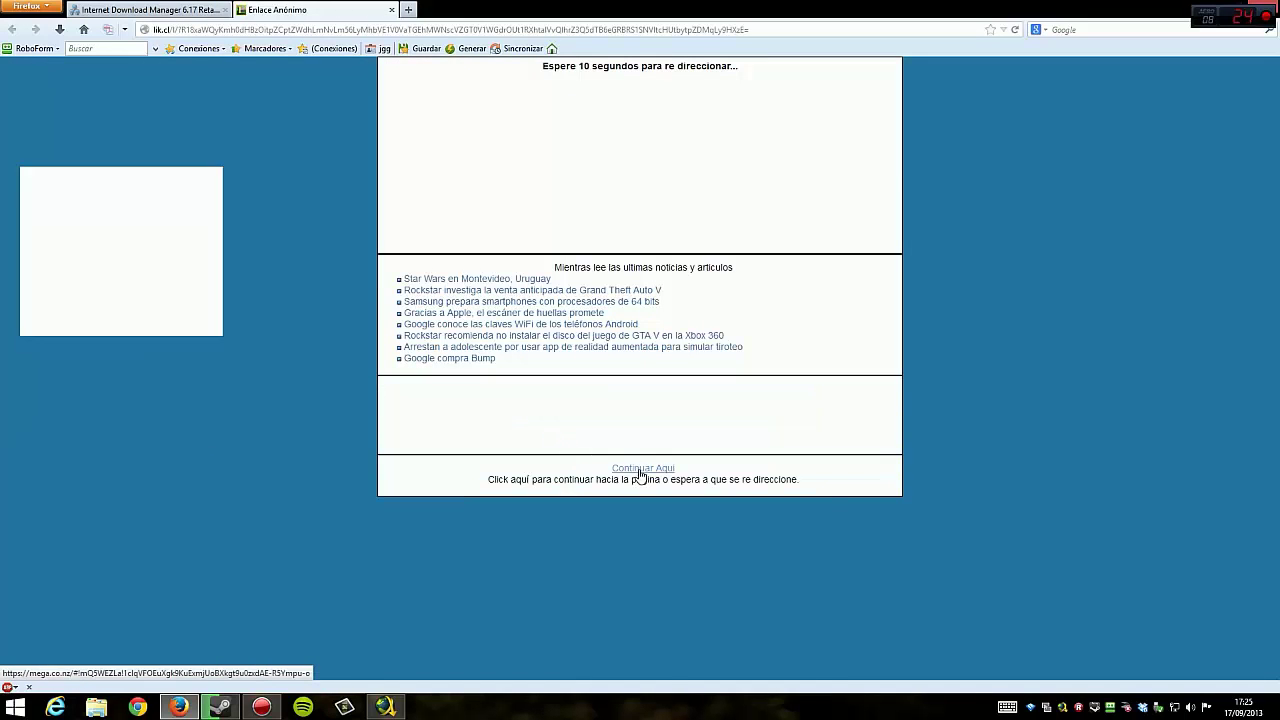
Step: Copy the address of the Continuar Aquí link on the redirect page and switch to JDownloader
right_click(641, 474)
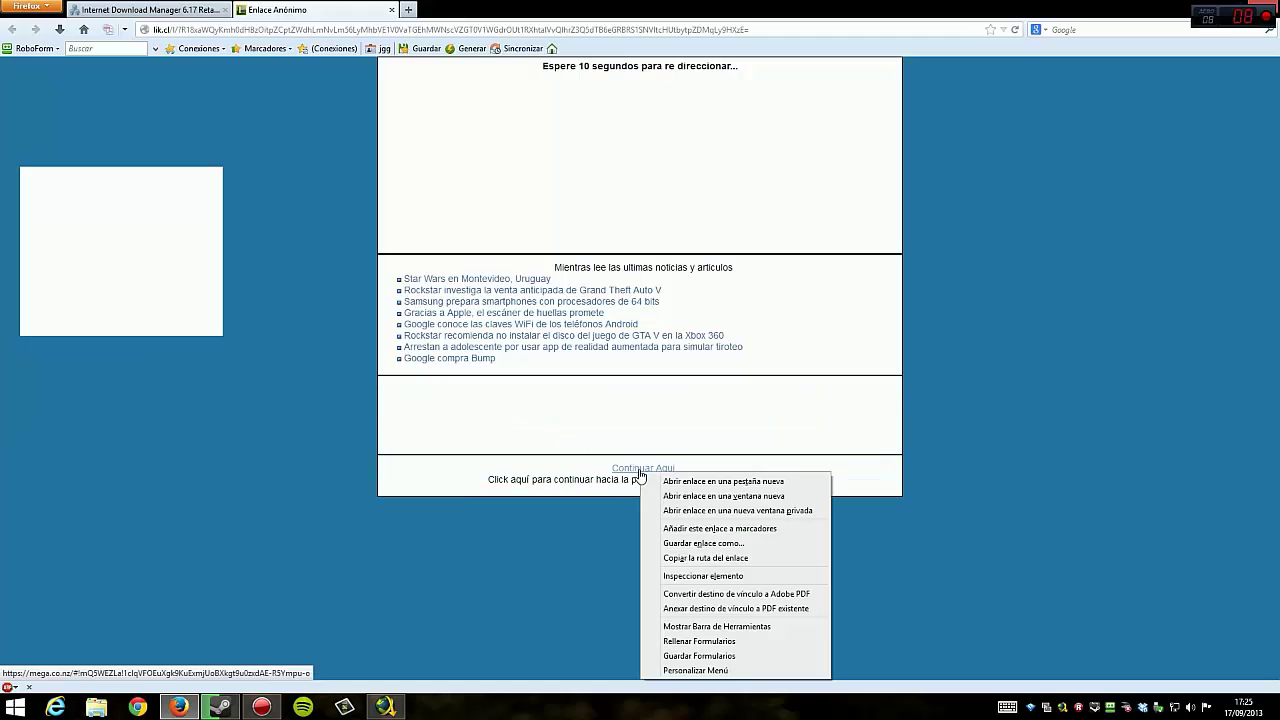
click(667, 562)
click(388, 706)
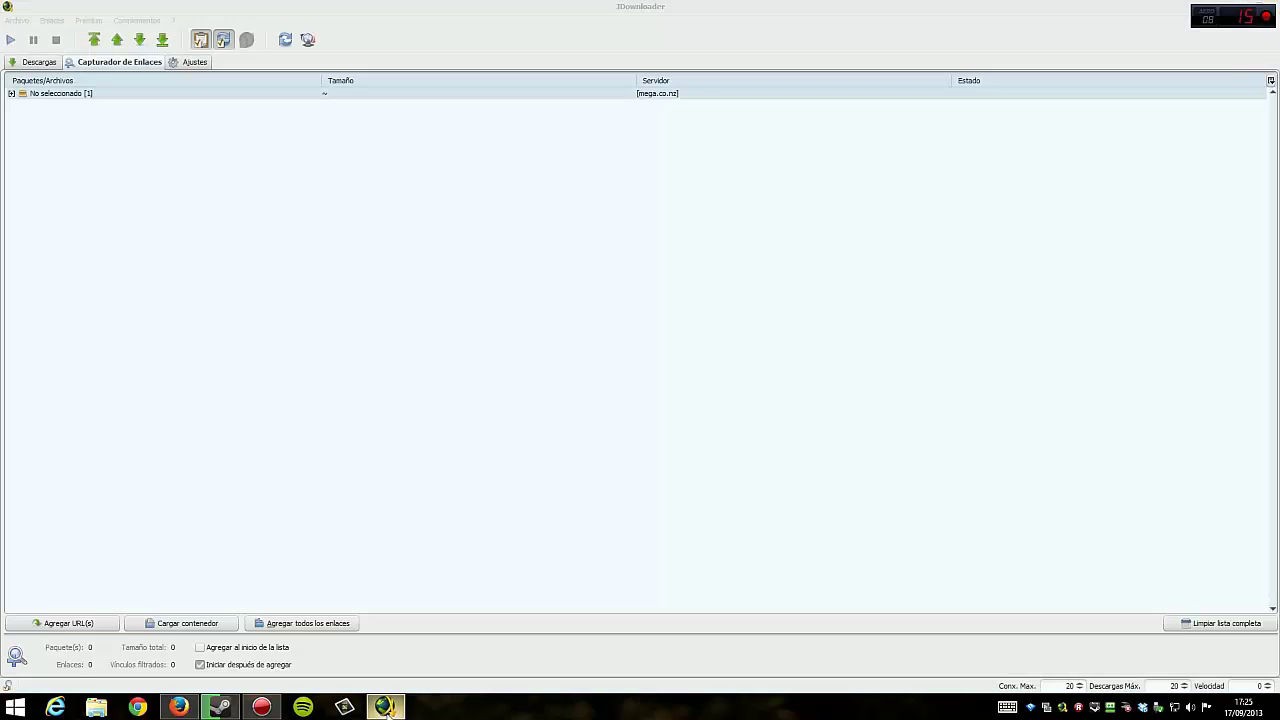
Step: Send all captured mega.co.nz links to the download list and expand the idman617build10 package there
click(11, 93)
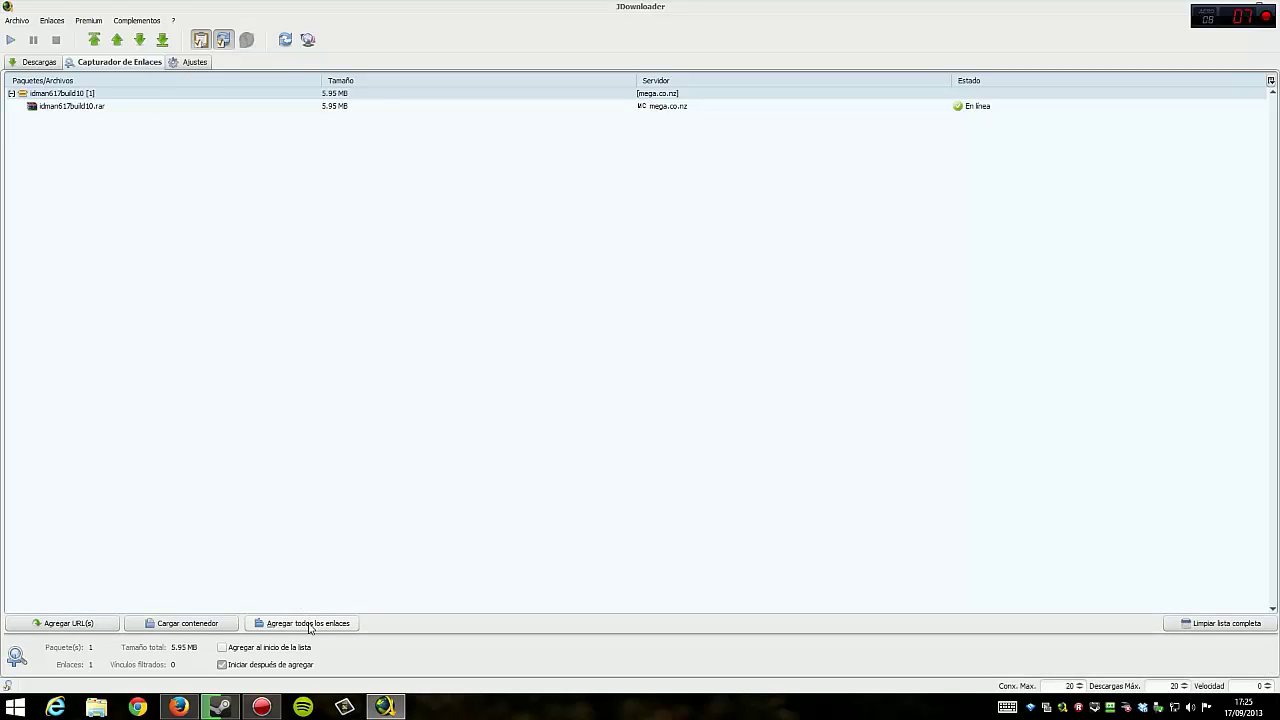
click(308, 623)
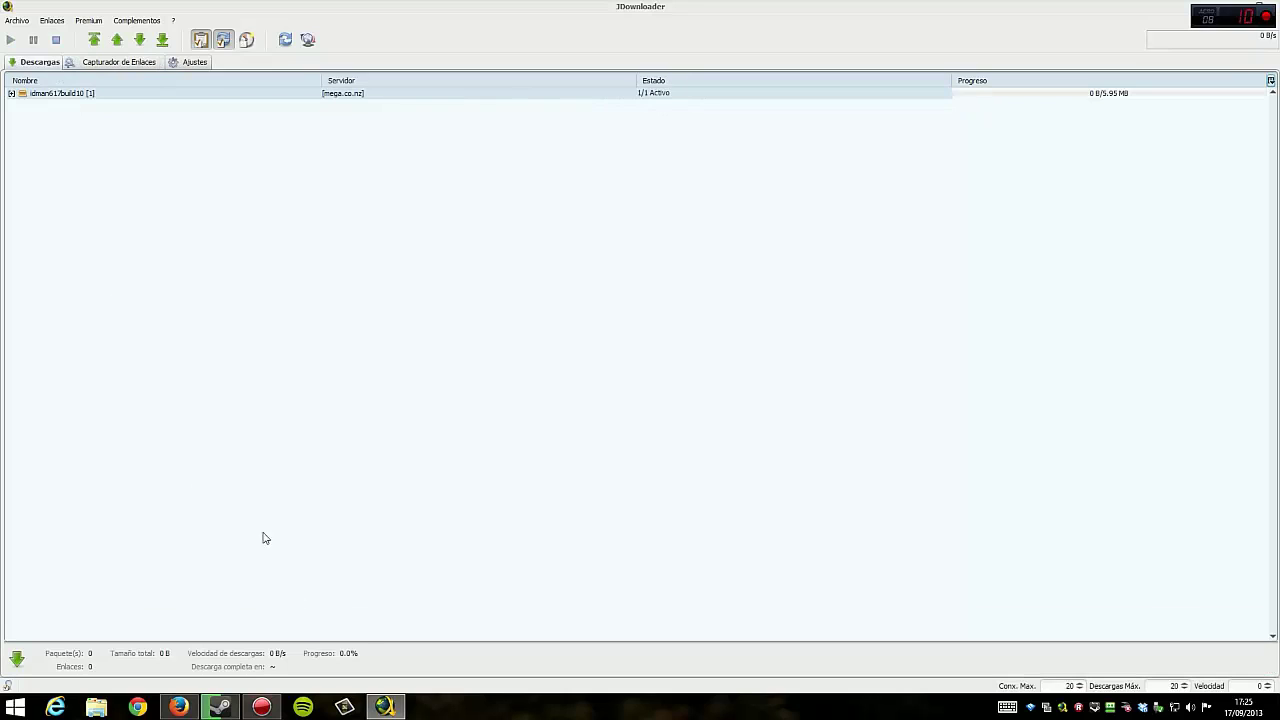
click(13, 95)
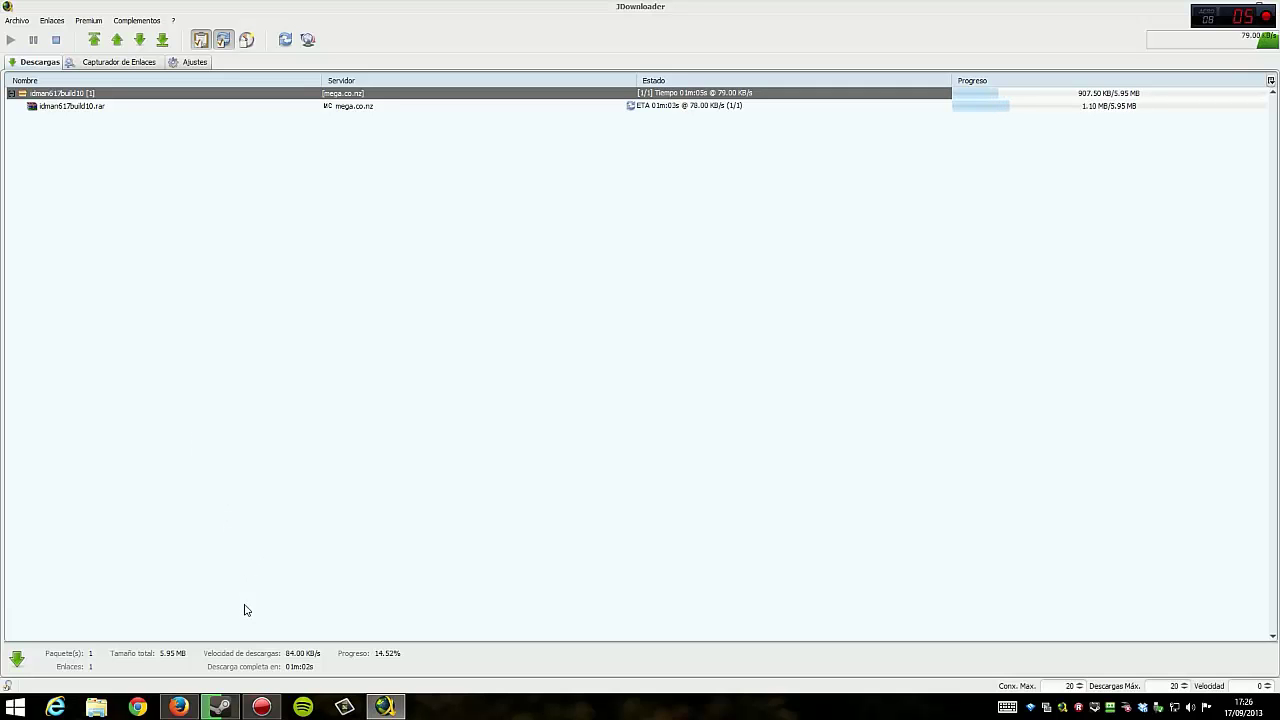
Step: Check the RIDGE RACER Driftopia download in the Steam library and return to JDownloader
click(222, 707)
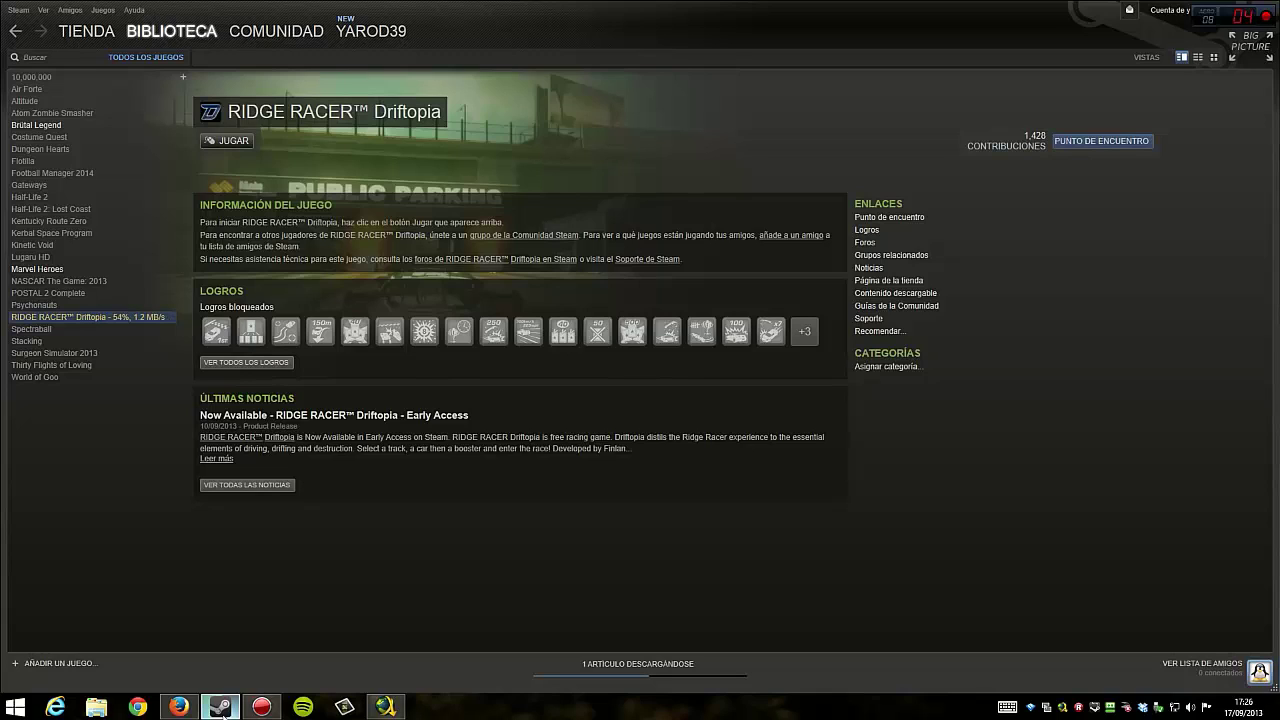
click(222, 707)
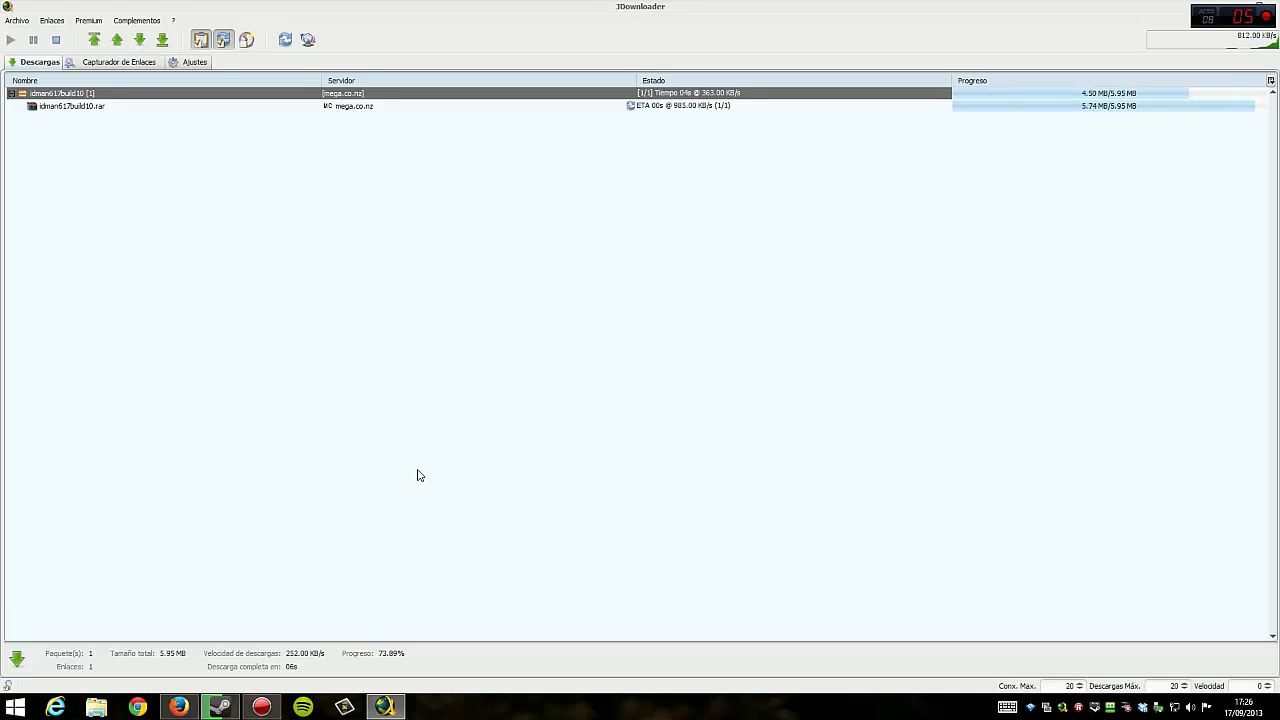
Step: Open the folder containing the downloaded idman617build10.rar file
right_click(360, 106)
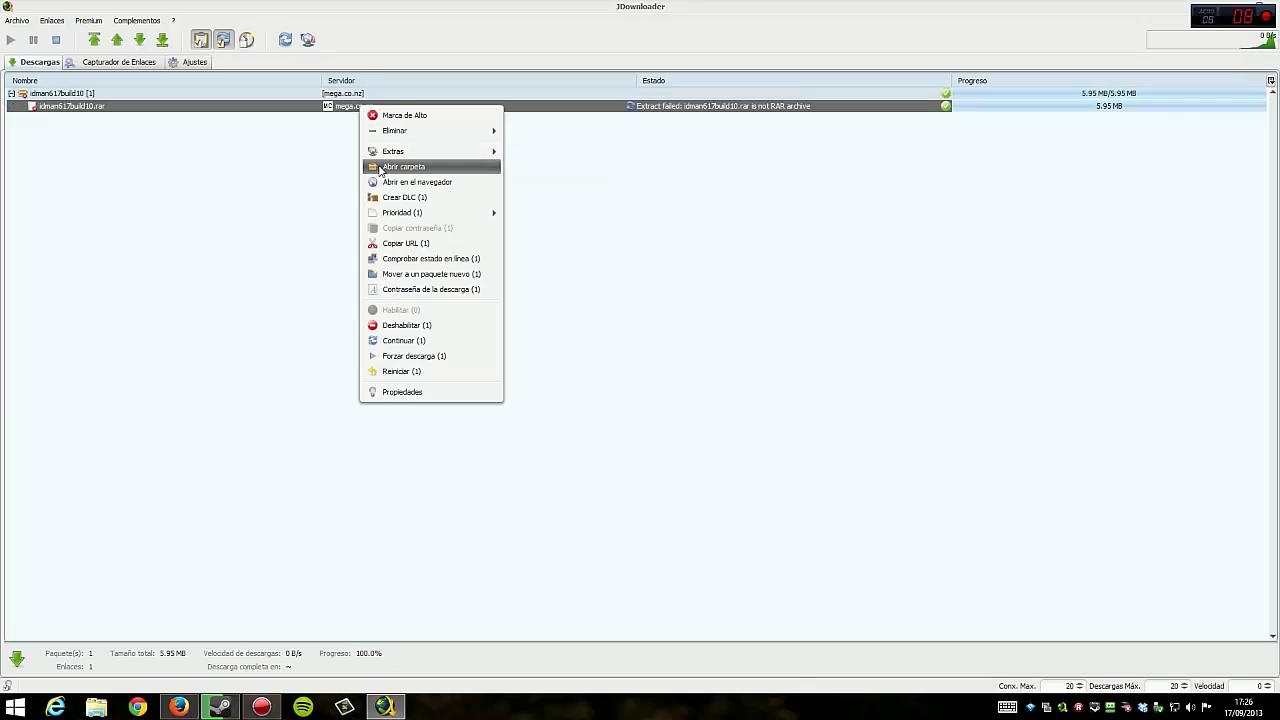
click(378, 167)
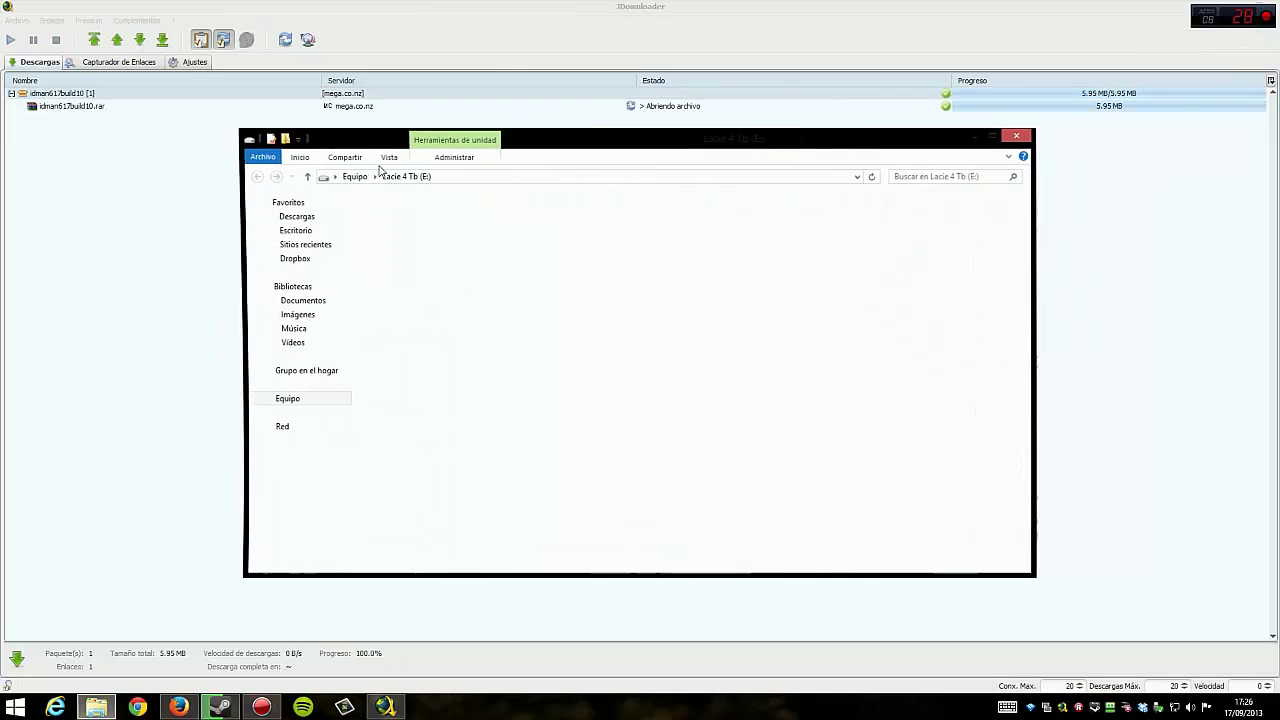
Step: Find the idman617build10 archive on the Lacie 4 Tb (E:) drive and extract it into its own idman617build10 folder
scroll(410, 385, down, 20)
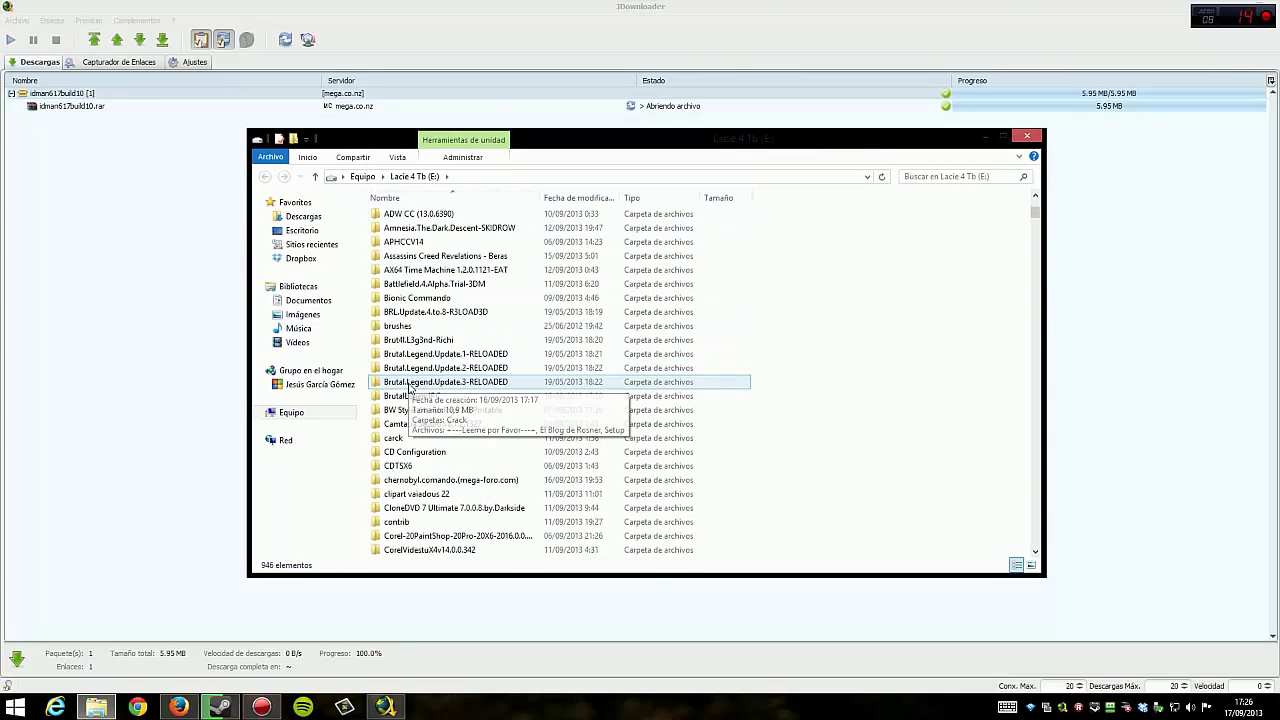
scroll(410, 387, down, 20)
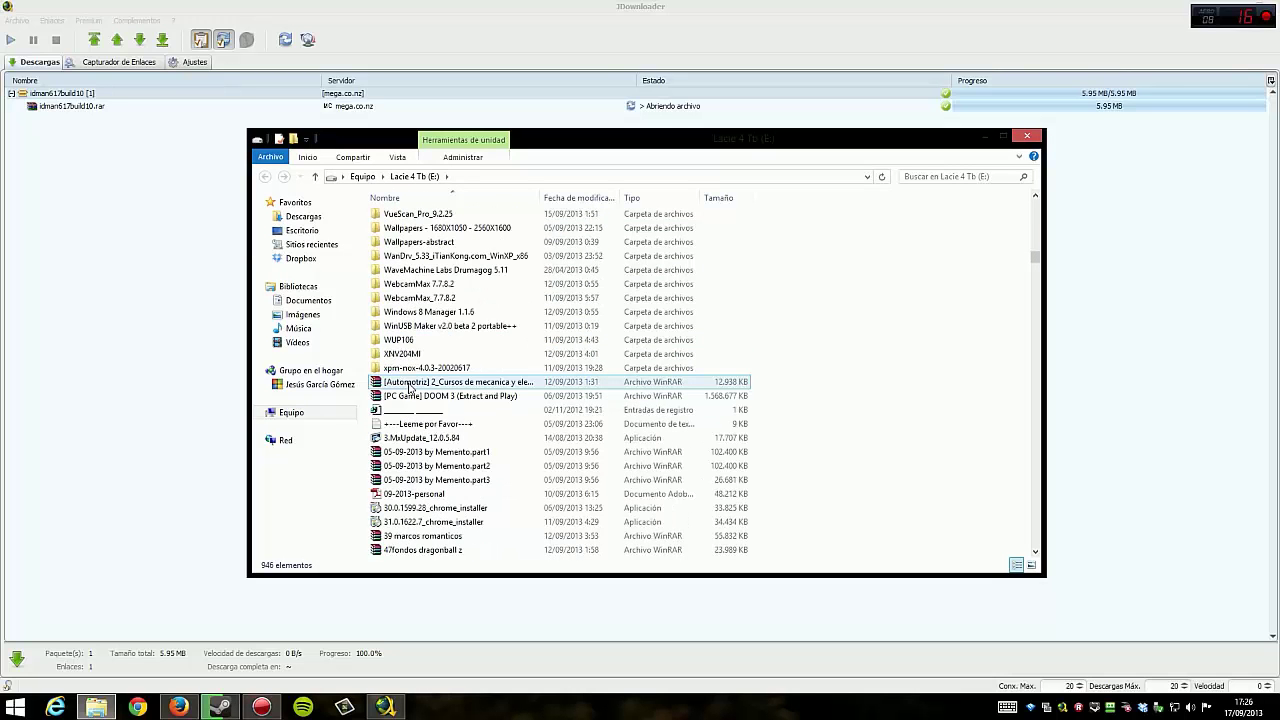
scroll(409, 386, down, 3)
scroll(409, 386, down, 13)
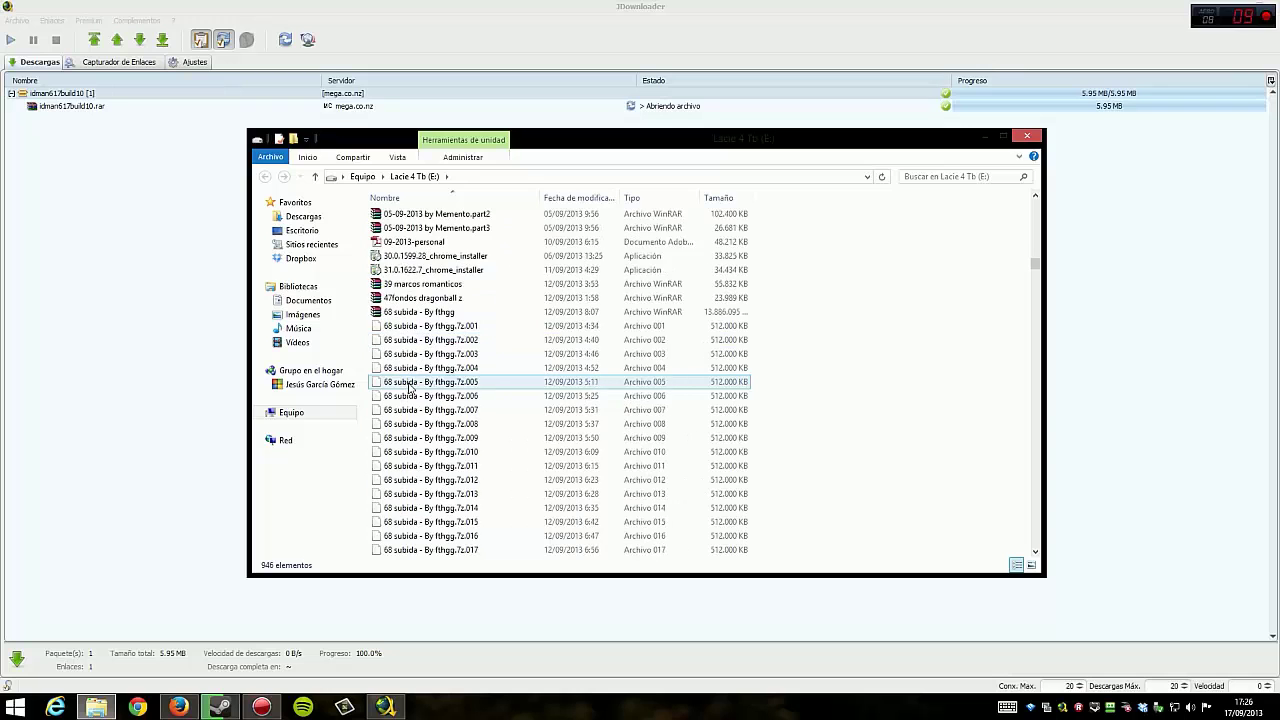
scroll(409, 387, down, 1)
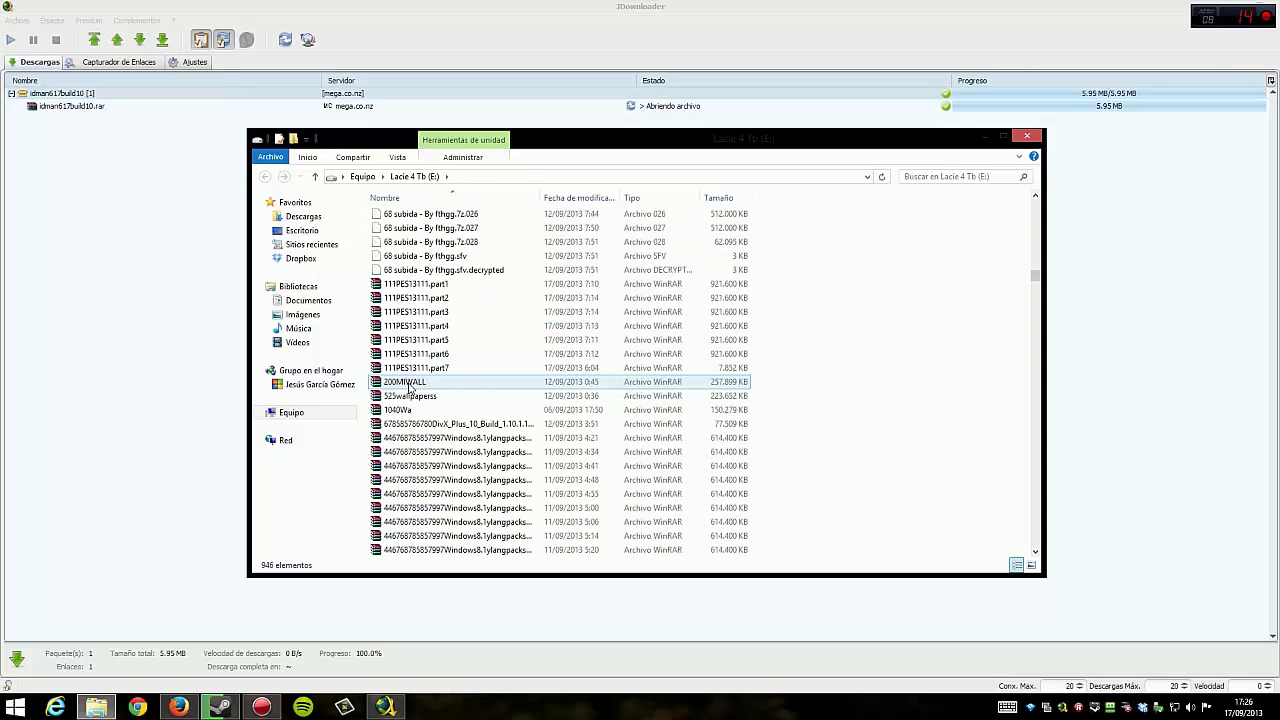
scroll(409, 387, down, 20)
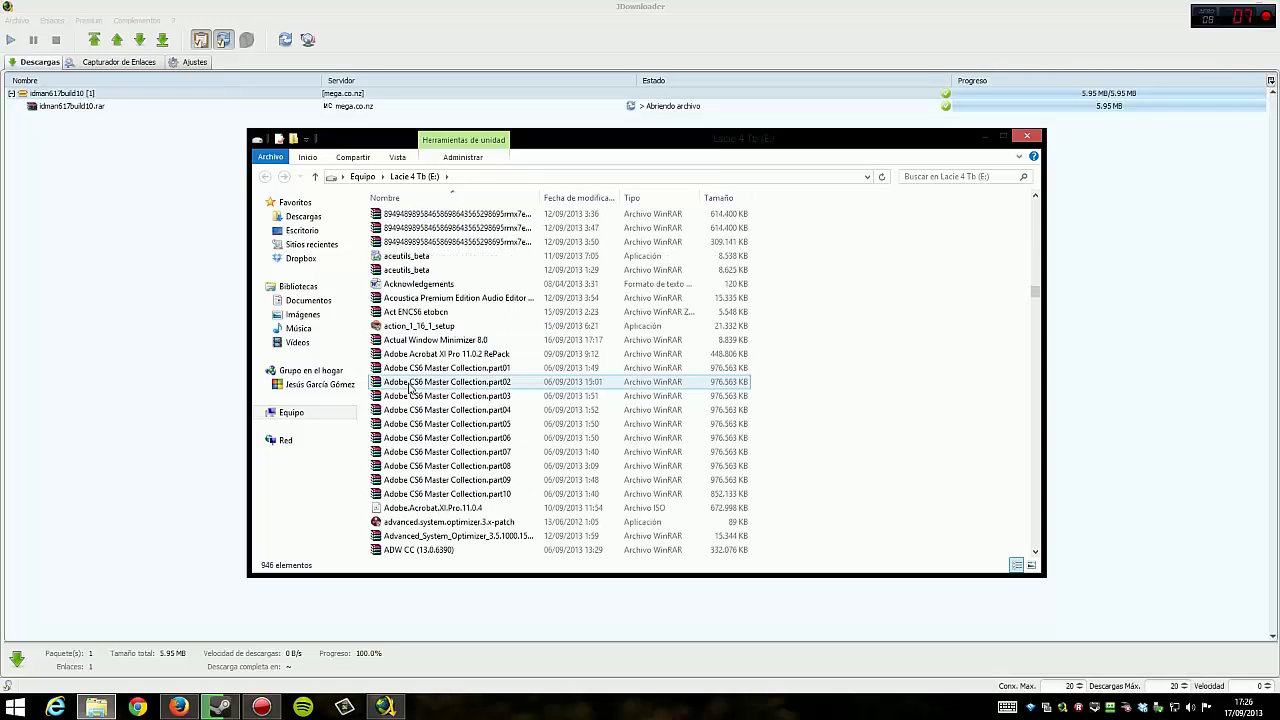
scroll(409, 387, down, 20)
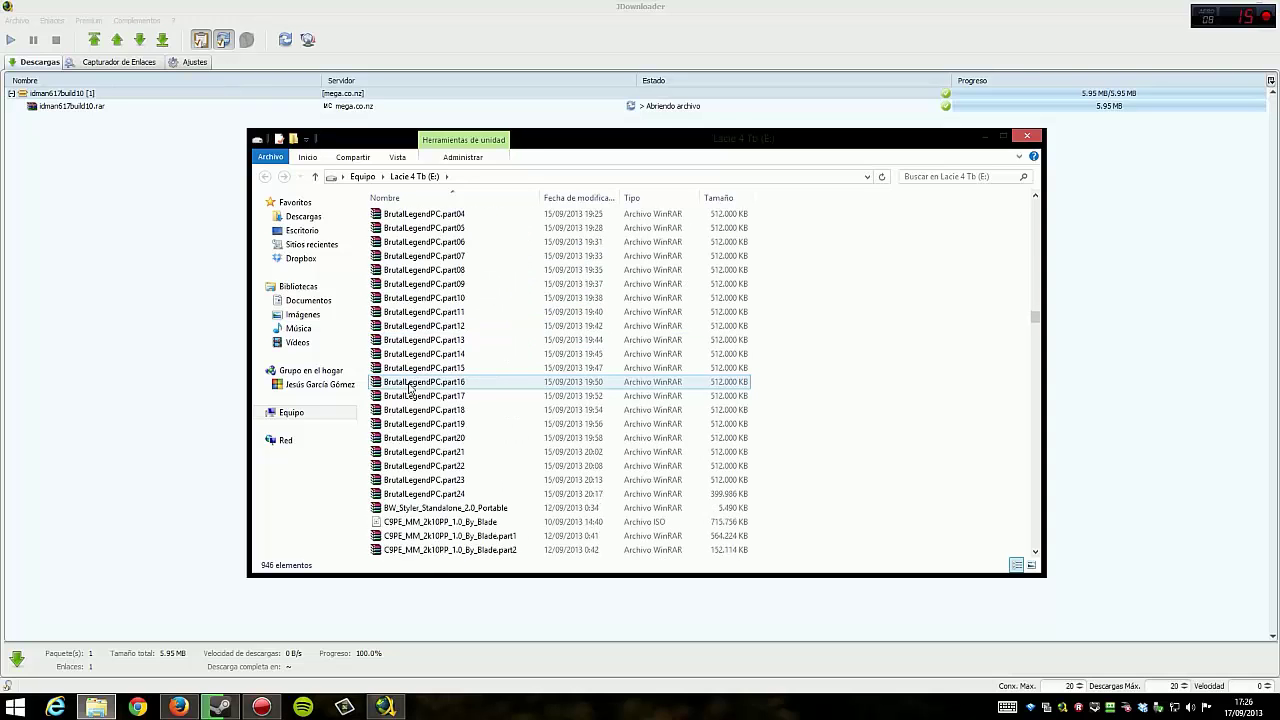
scroll(409, 387, down, 8)
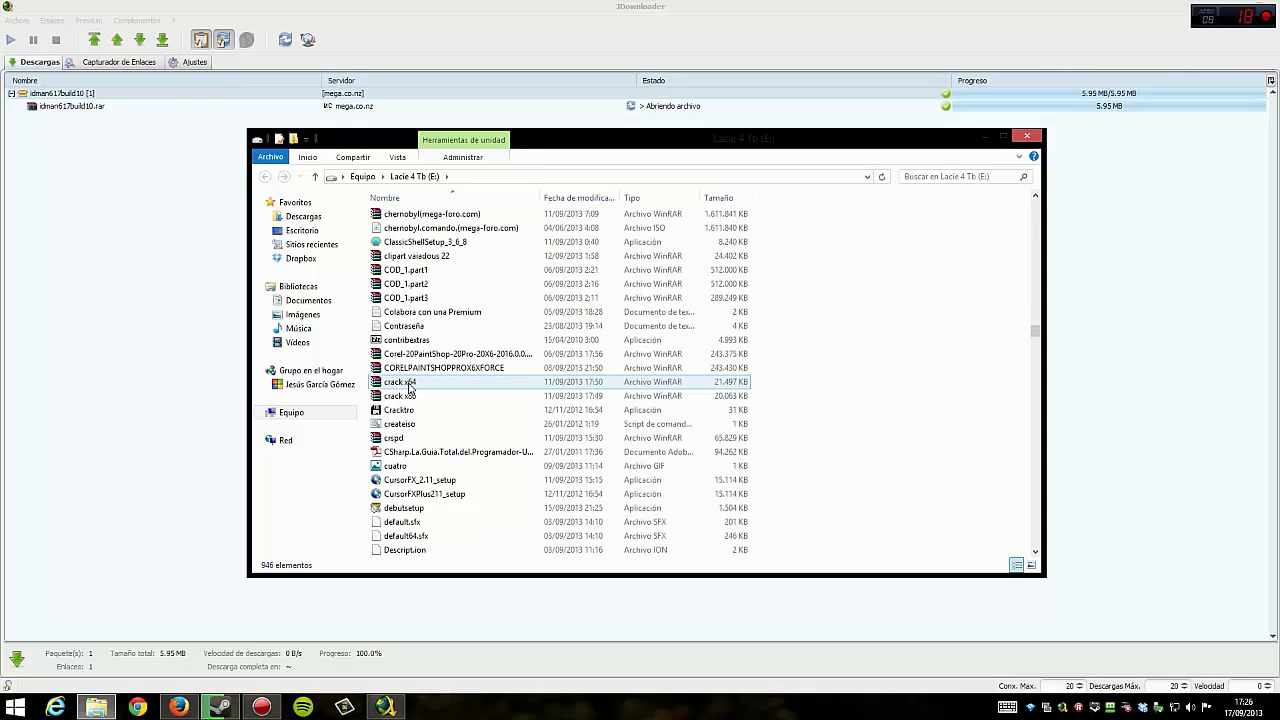
scroll(409, 387, down, 20)
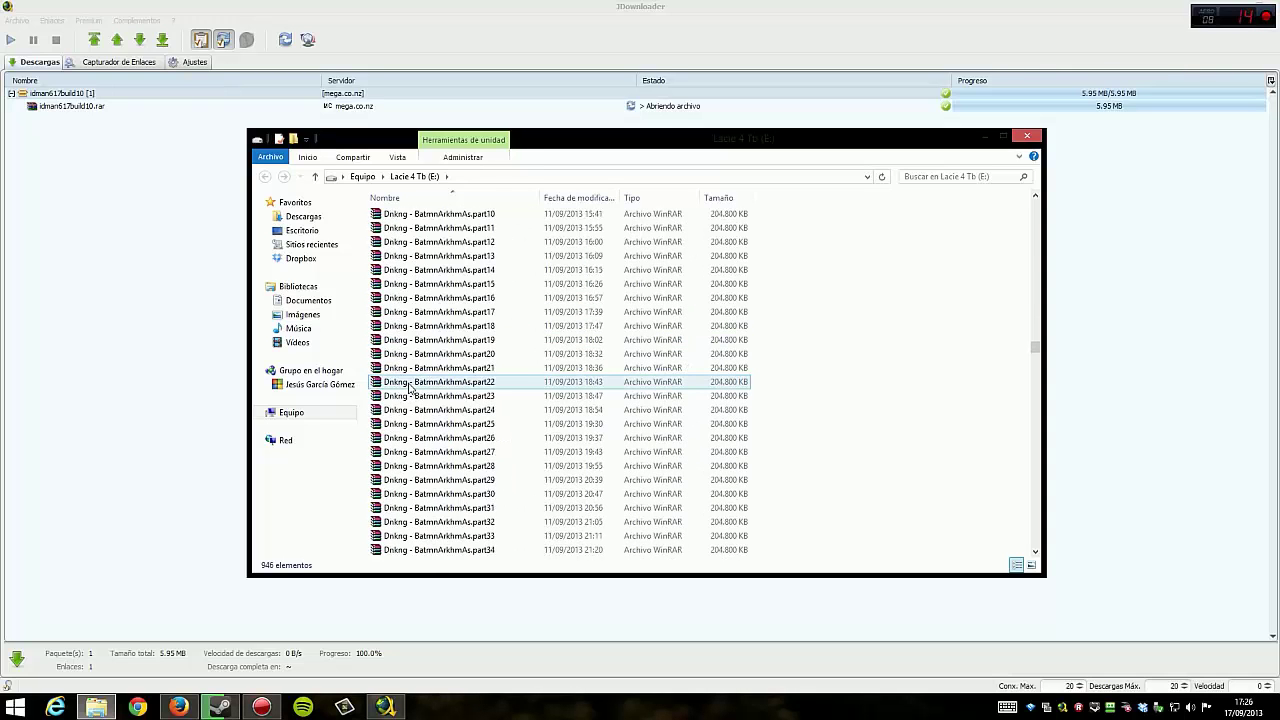
scroll(409, 387, down, 20)
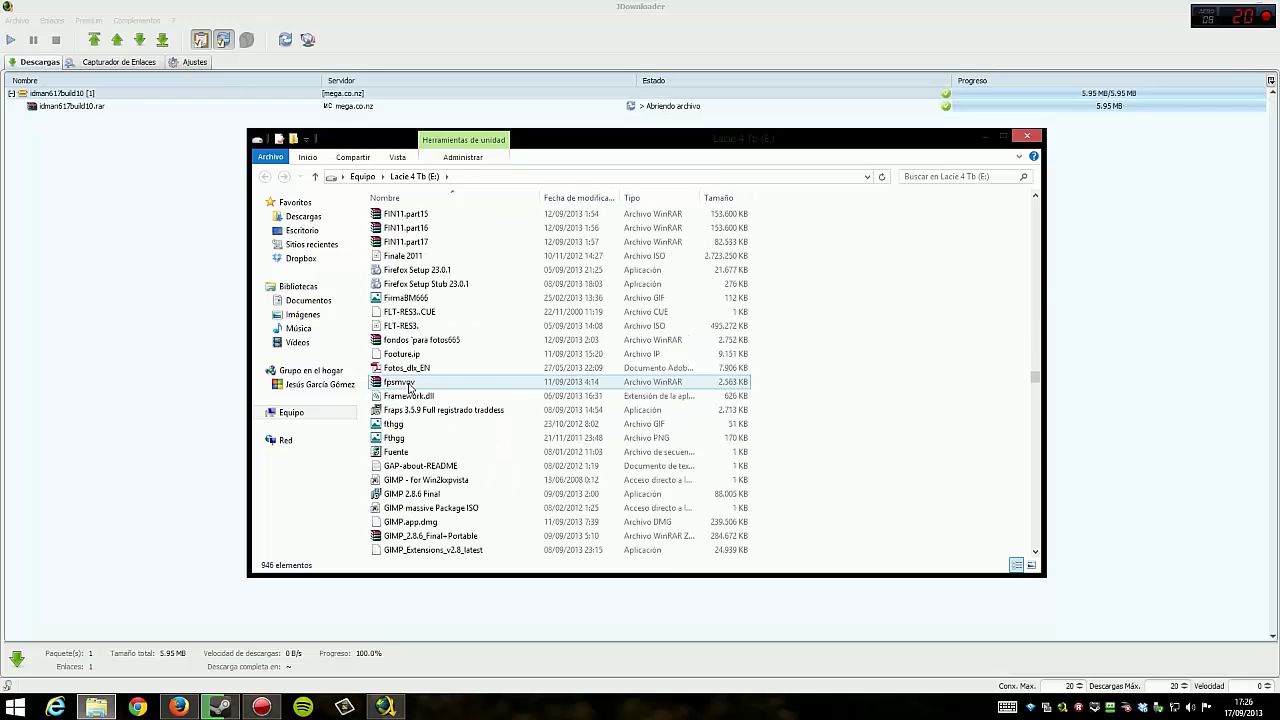
scroll(409, 387, down, 8)
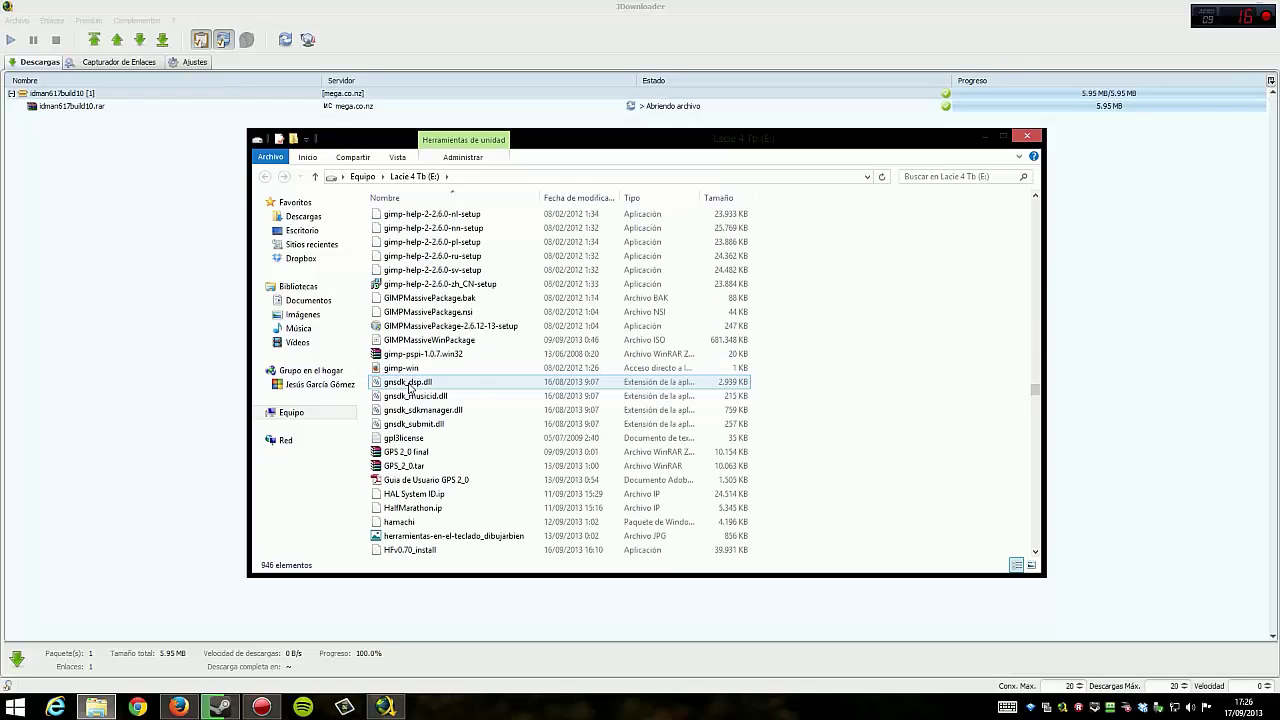
scroll(409, 387, down, 7)
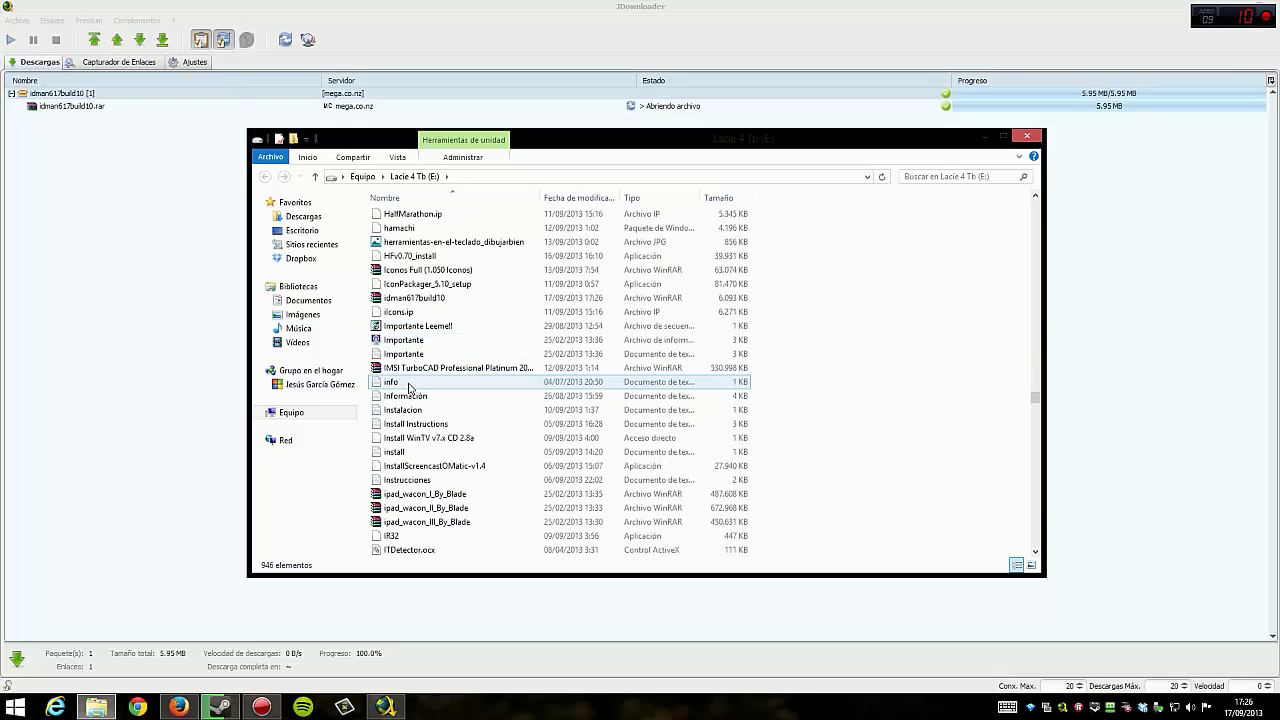
click(407, 299)
right_click(407, 300)
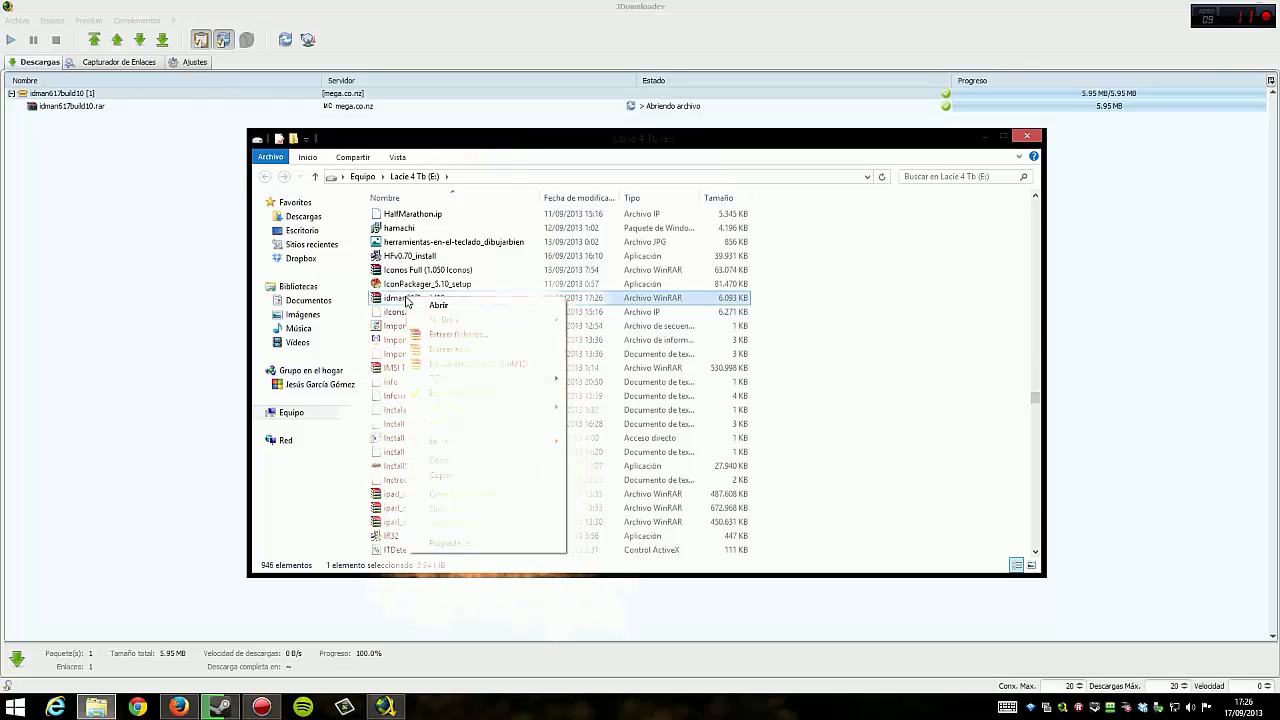
click(470, 364)
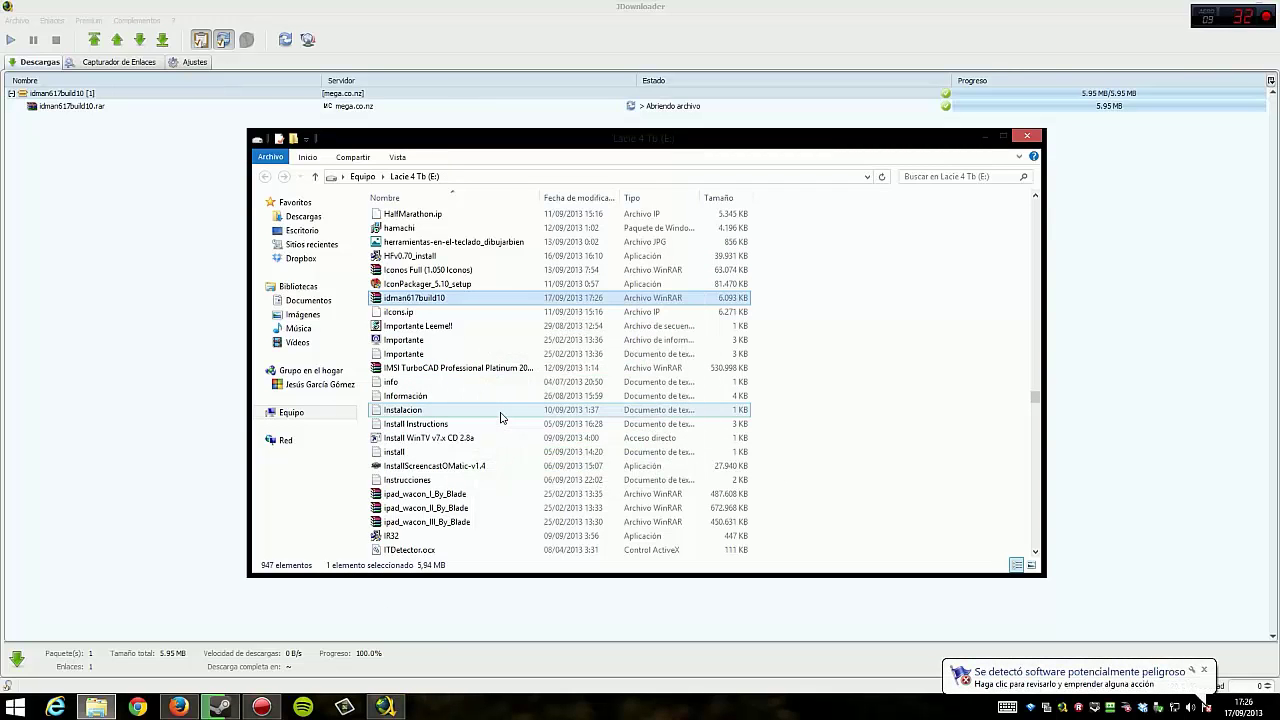
Step: Open the extracted idman617build10 folder and run the idman617build10 installer, allowing it to make changes to the computer
key(End)
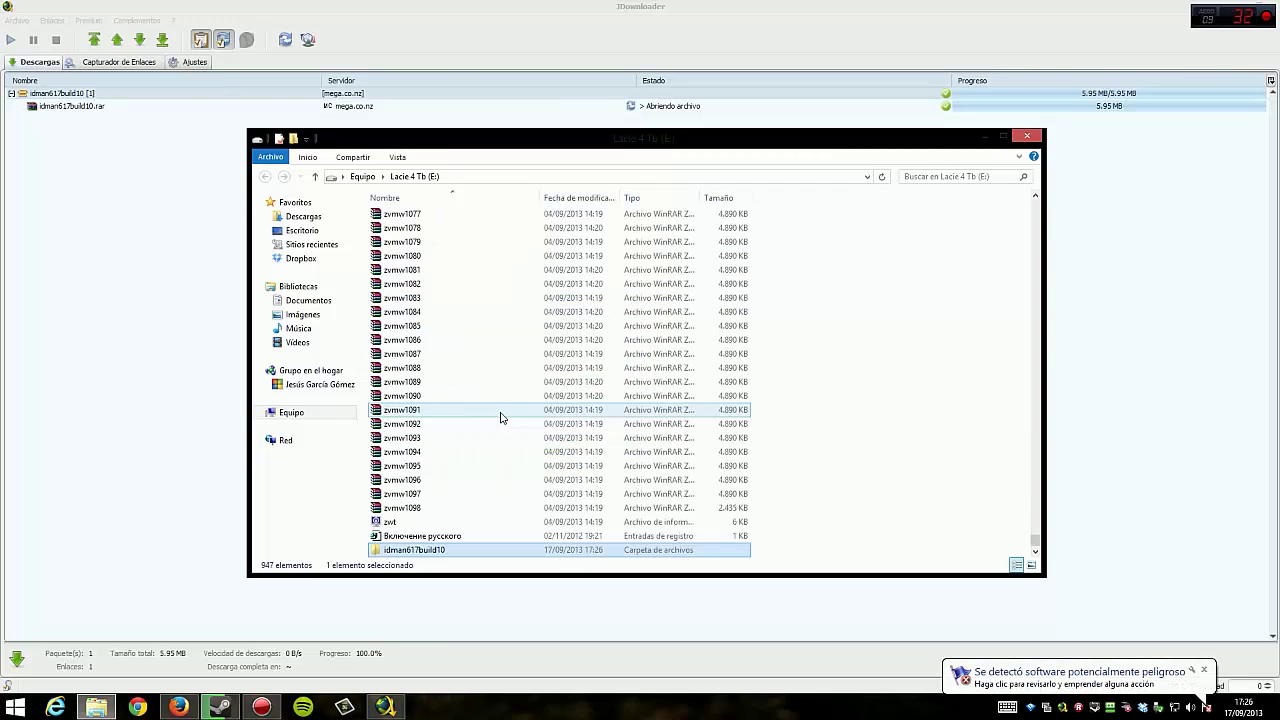
double_click(489, 551)
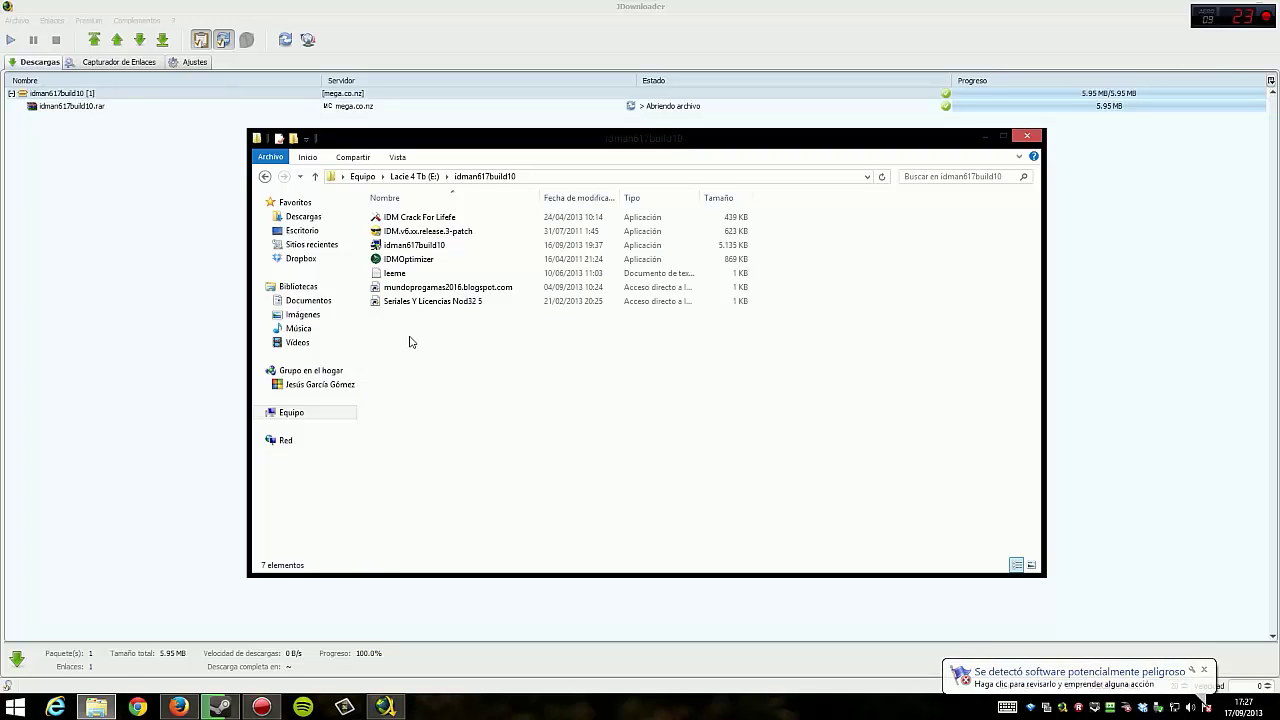
double_click(427, 249)
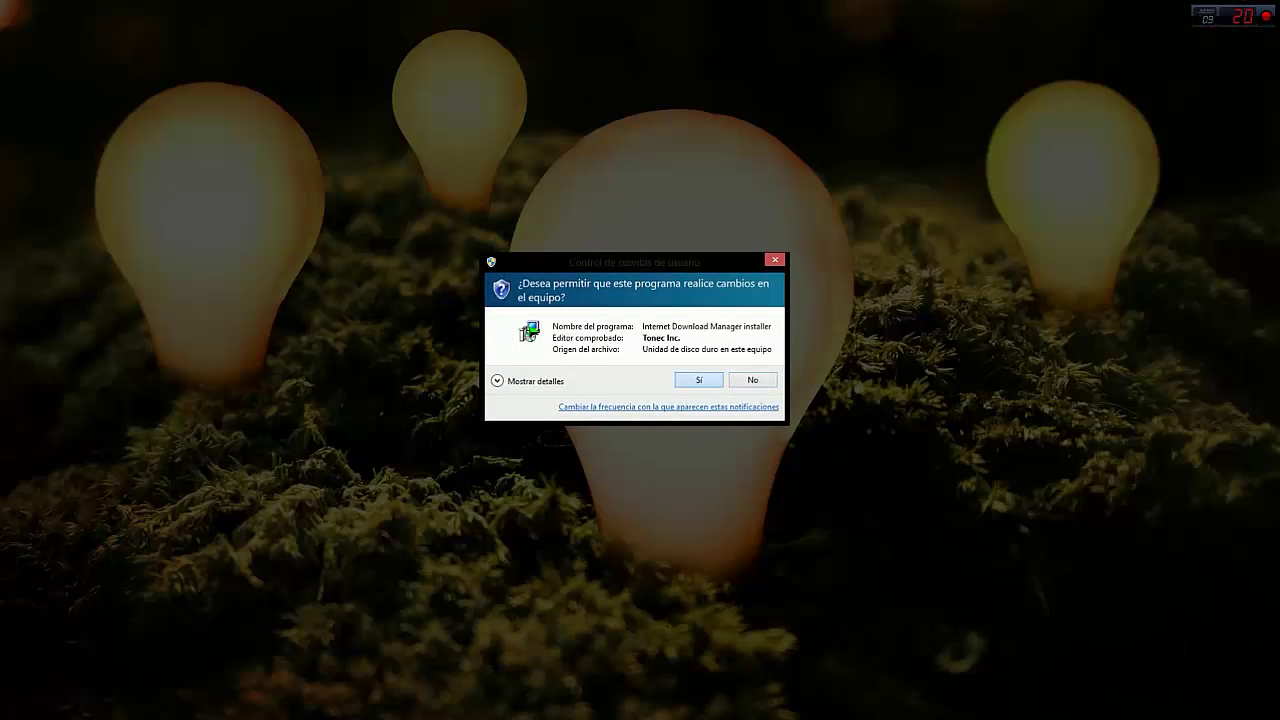
click(703, 380)
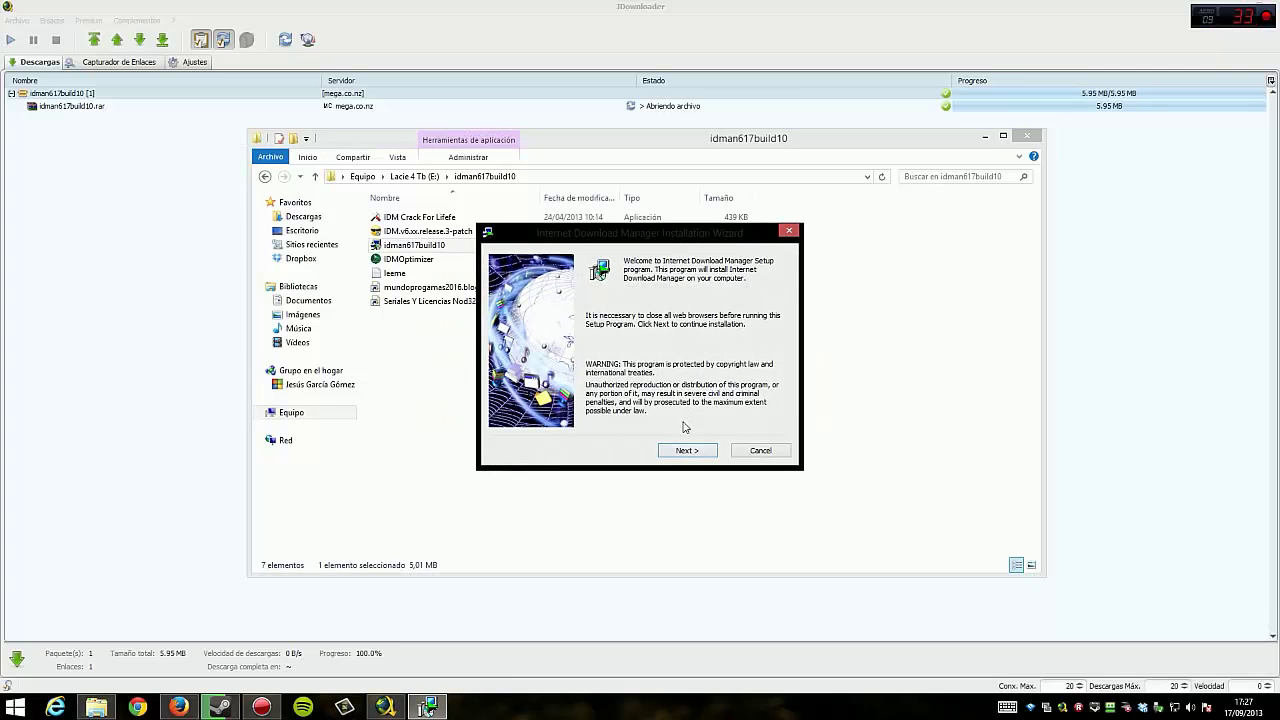
Step: Complete the Internet Download Manager installation using the proposed destination folder and the option to create a desktop icon
click(683, 451)
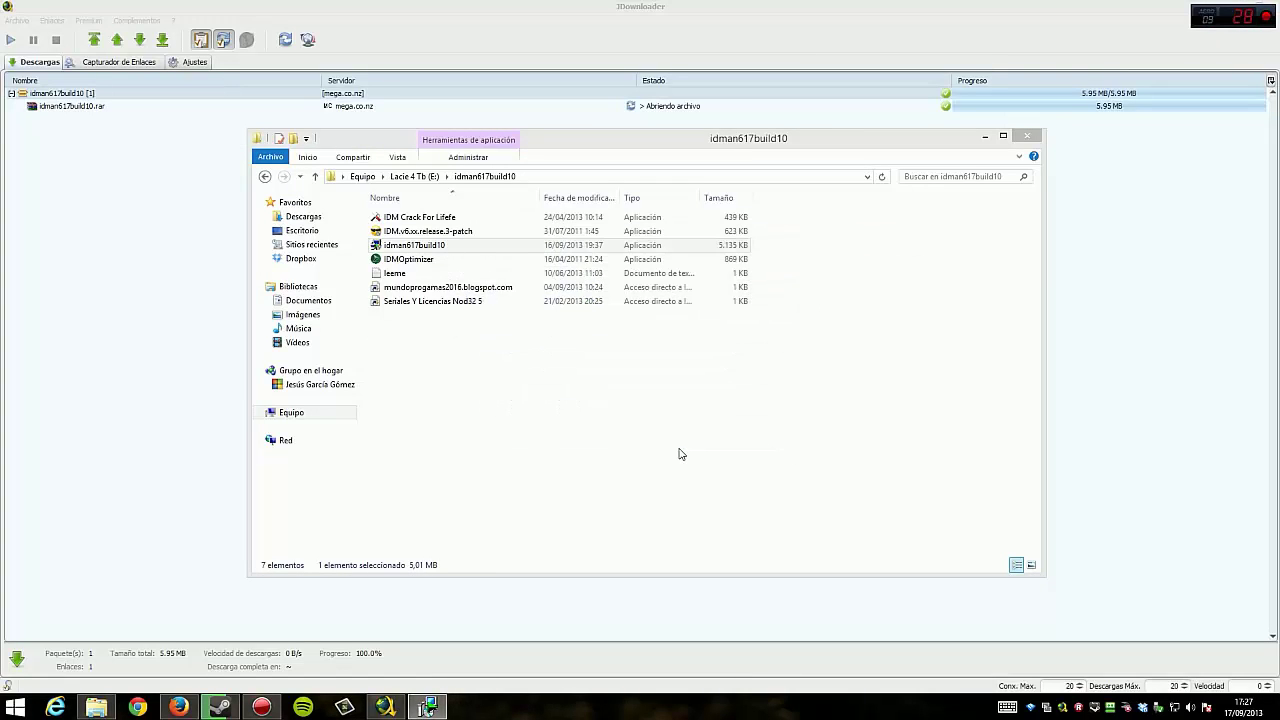
click(681, 451)
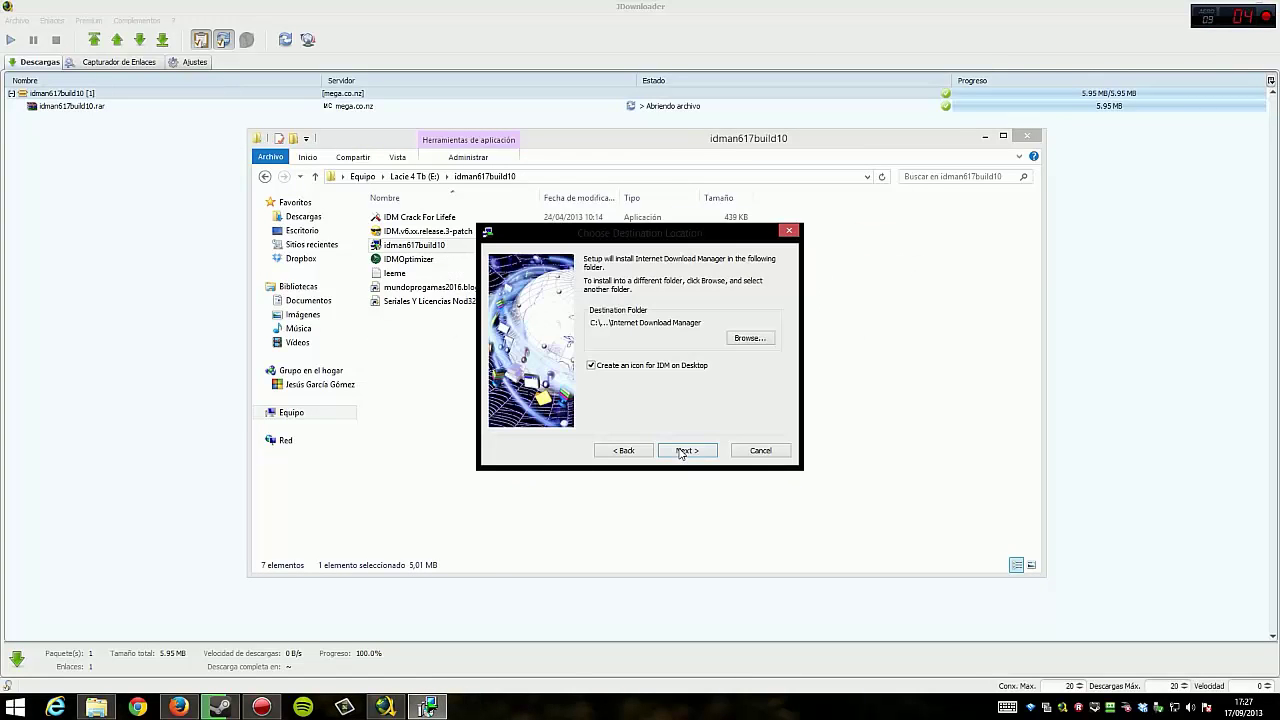
click(680, 451)
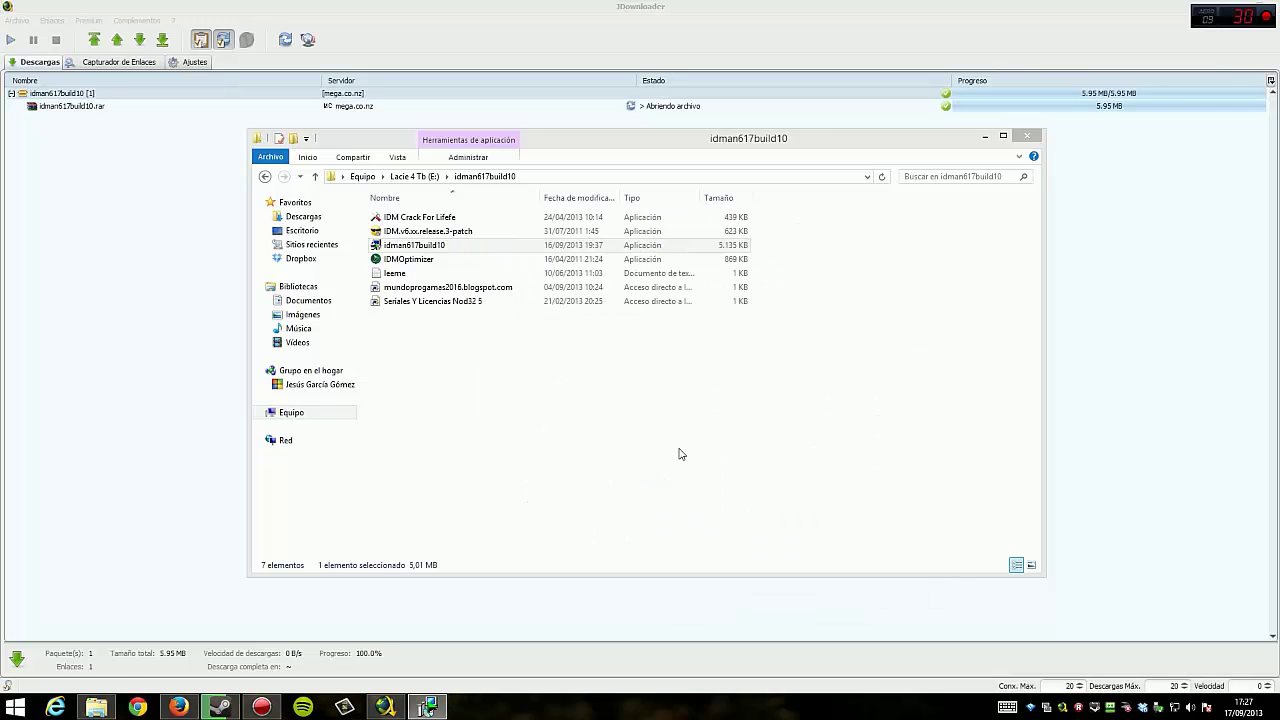
click(680, 451)
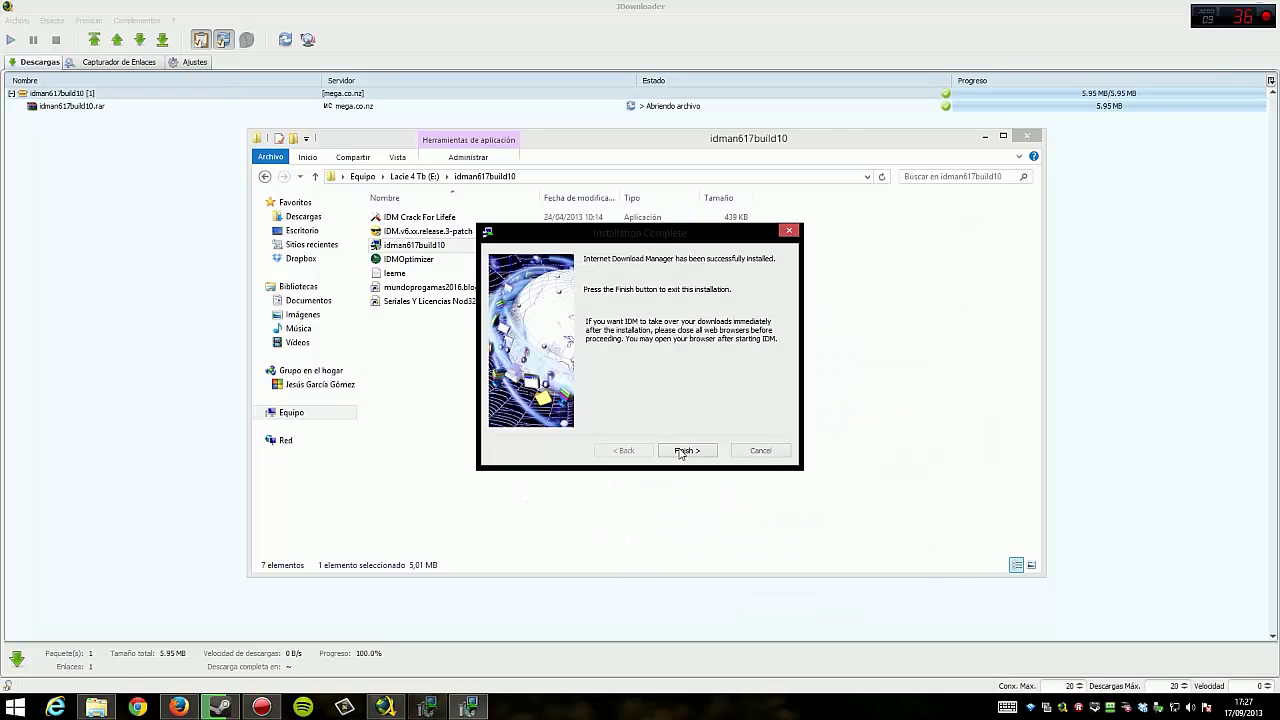
click(680, 451)
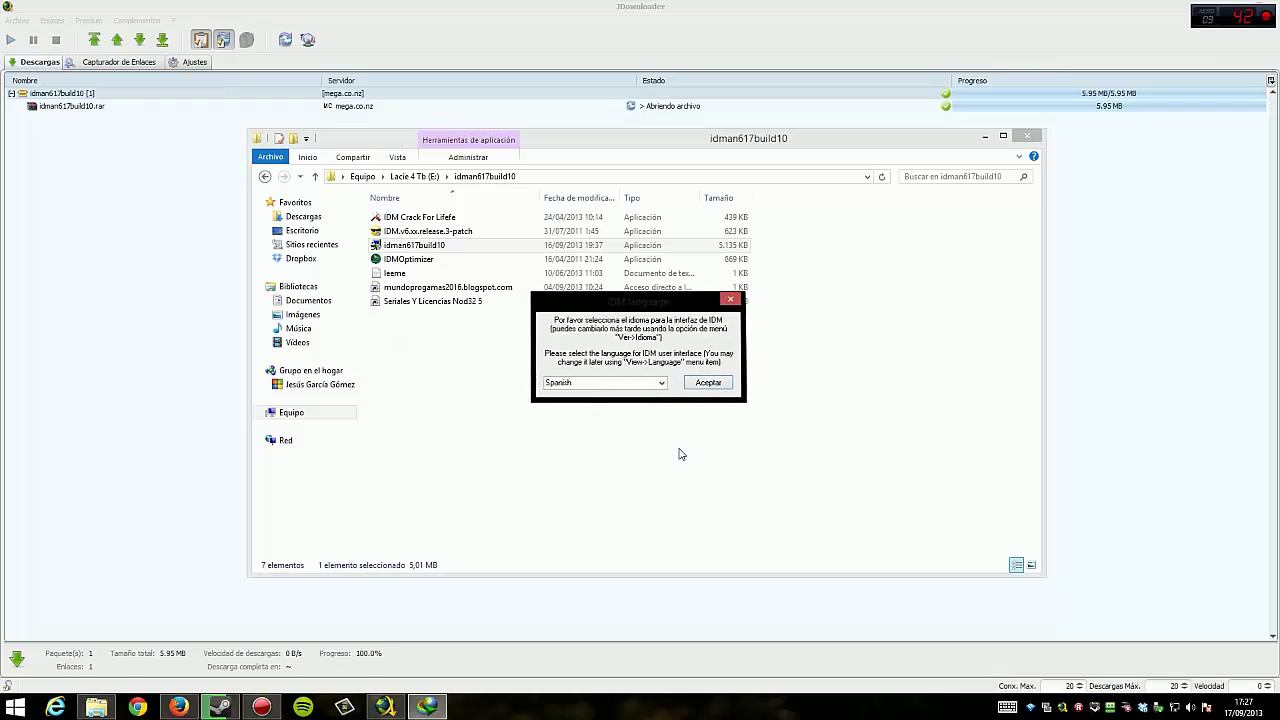
Step: Choose Spanish as the IDM interface language and dismiss the Firefox and Google Chrome integration notices
click(704, 384)
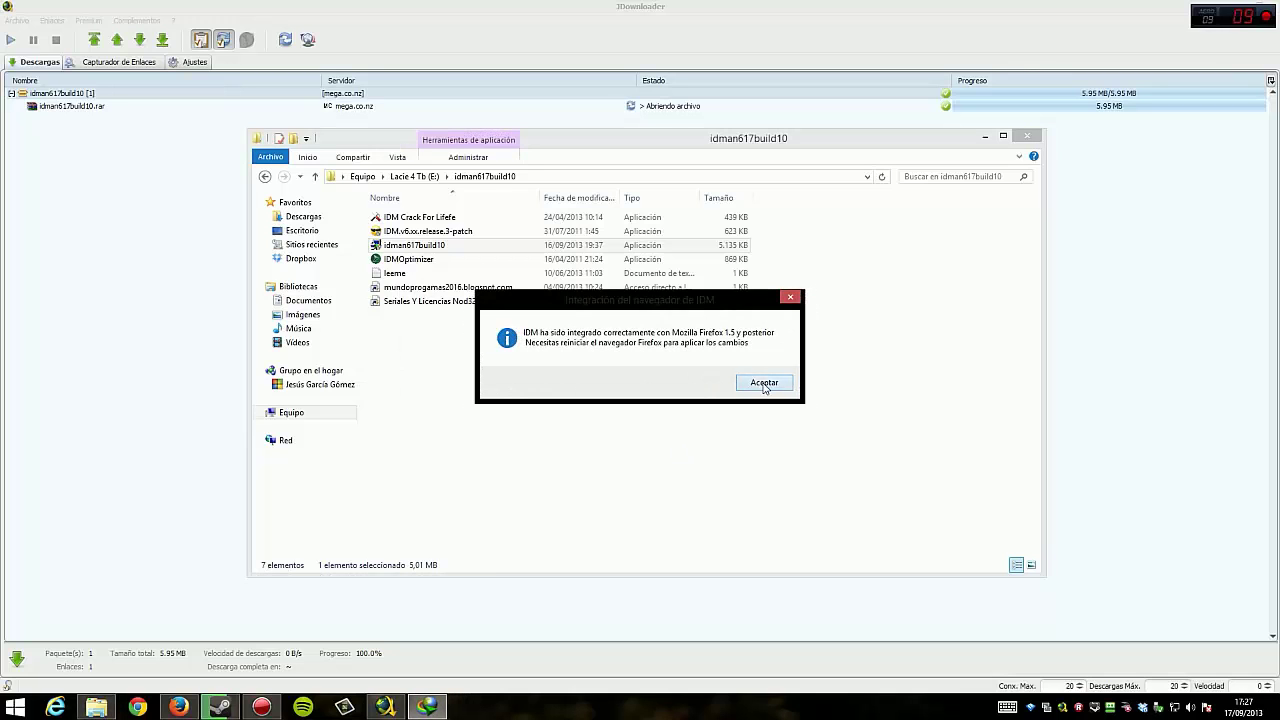
click(764, 384)
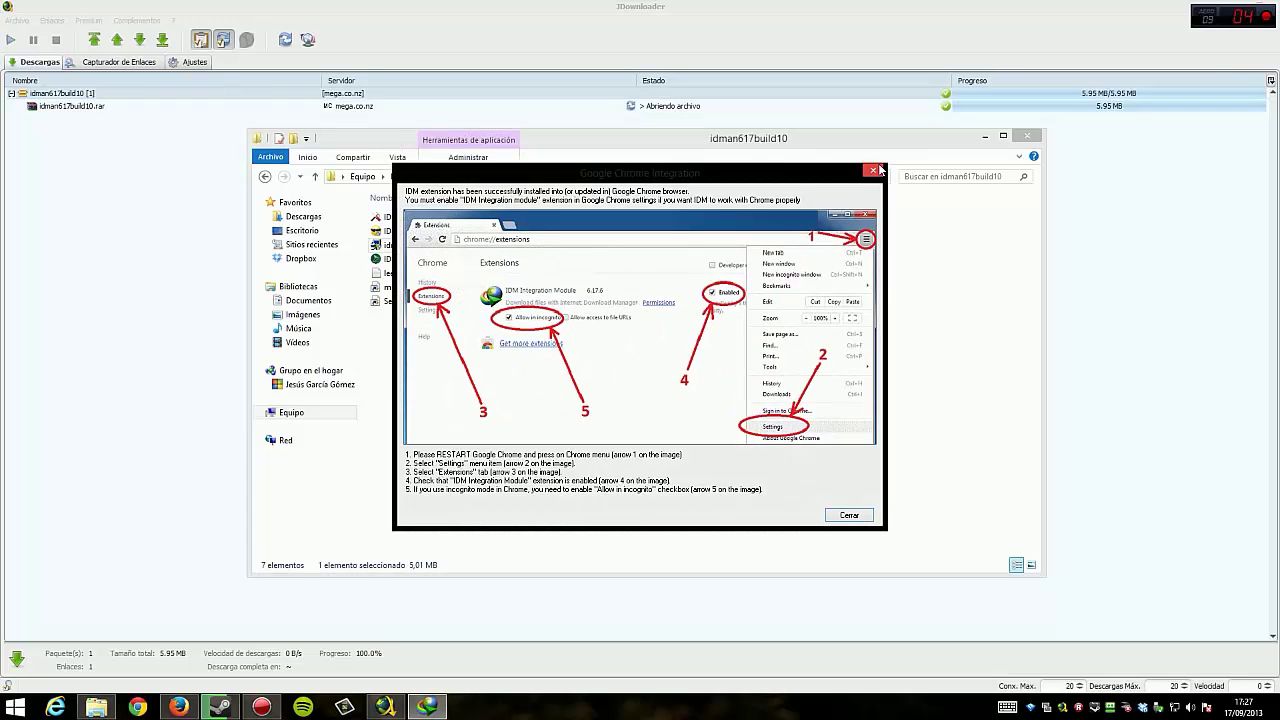
click(849, 515)
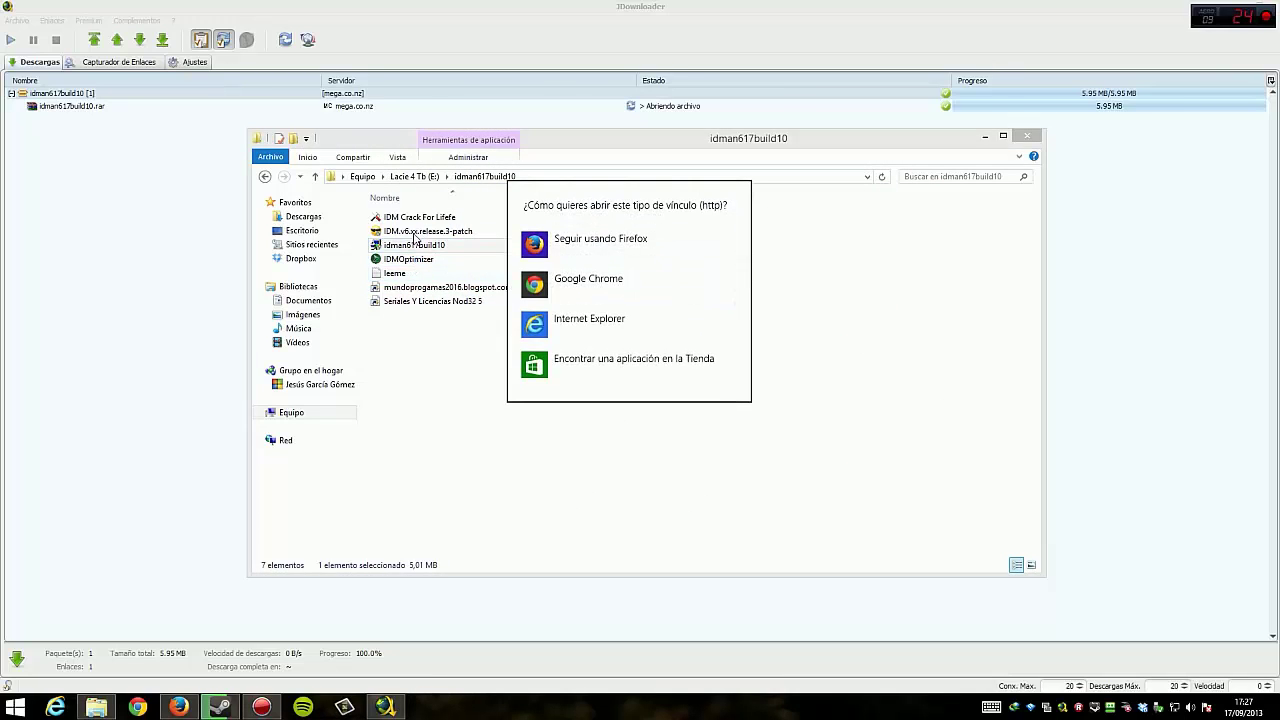
Step: Open the IDM welcome link with Firefox, and close both the welcome page and the MEGA page
click(572, 249)
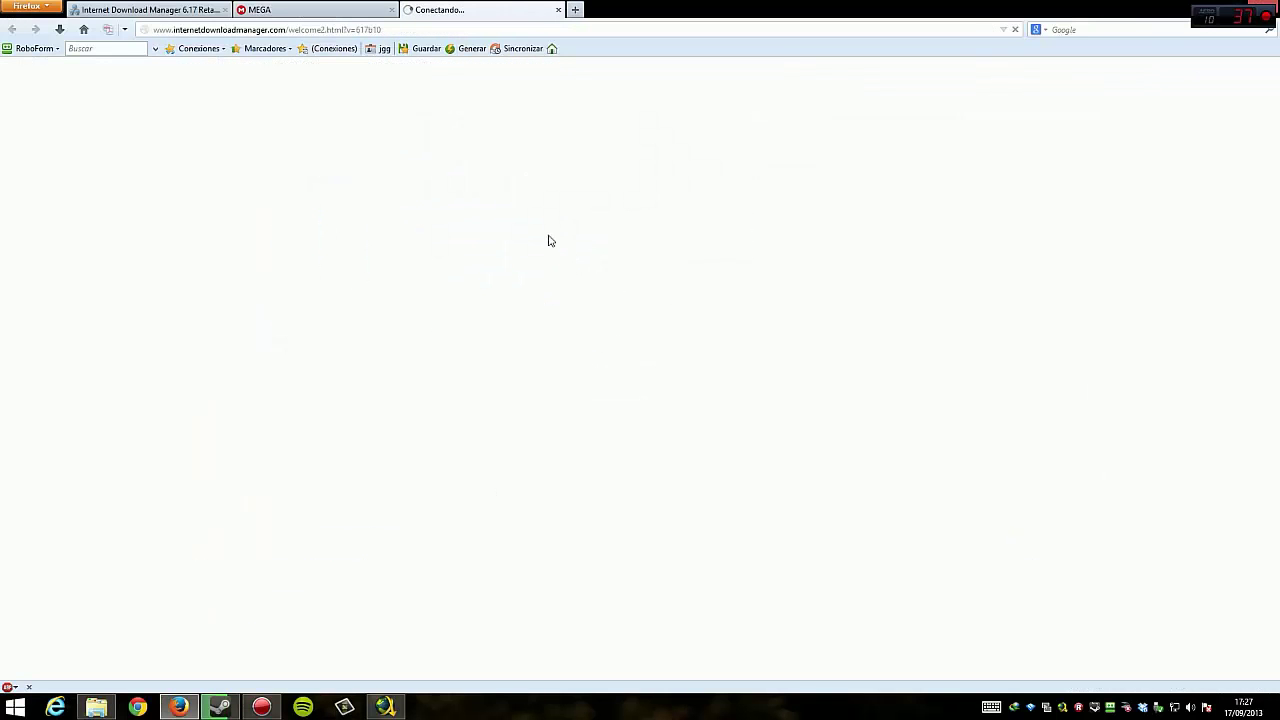
click(560, 10)
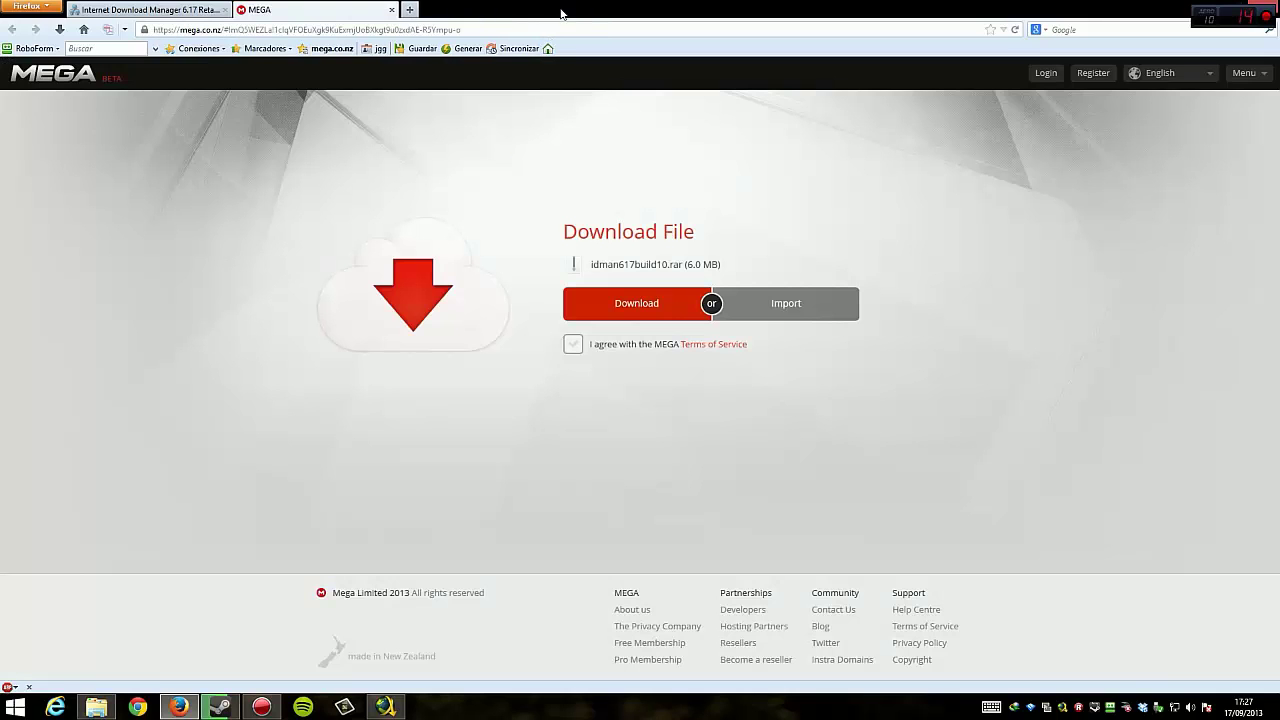
click(392, 10)
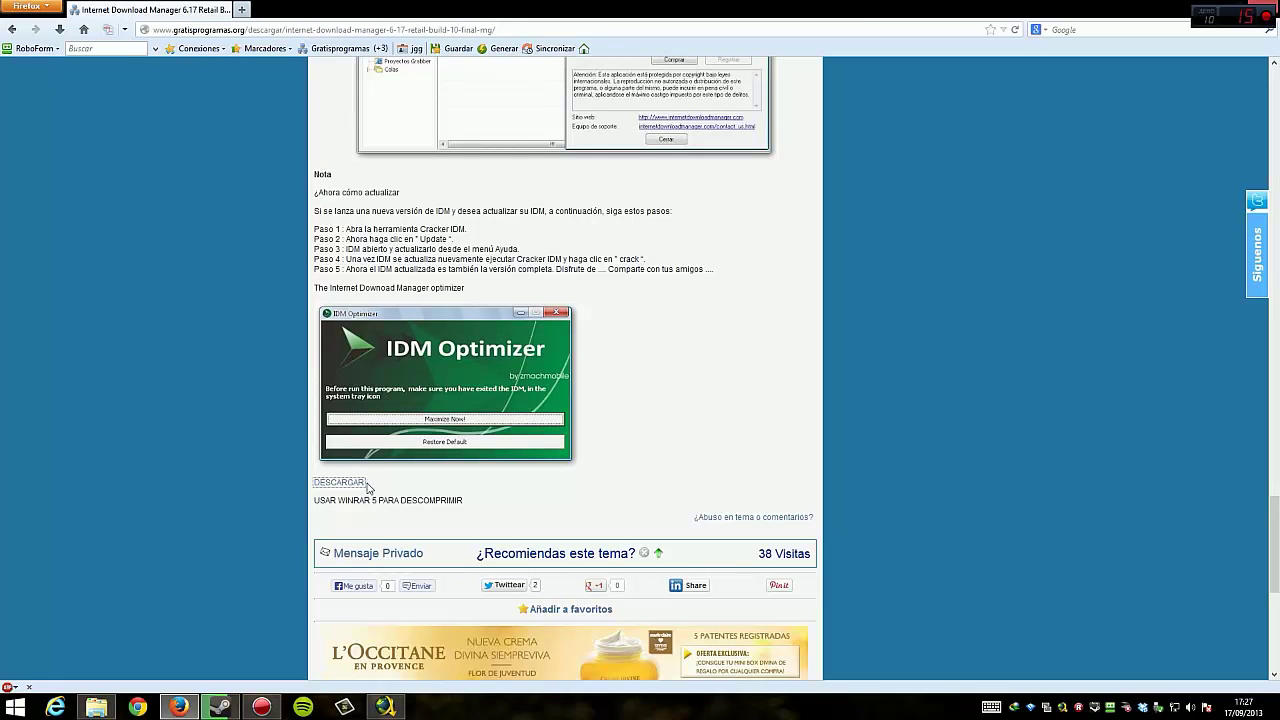
Step: Minimize the JDownloader and Firefox windows to return to the idman617build10 folder in File Explorer
click(385, 707)
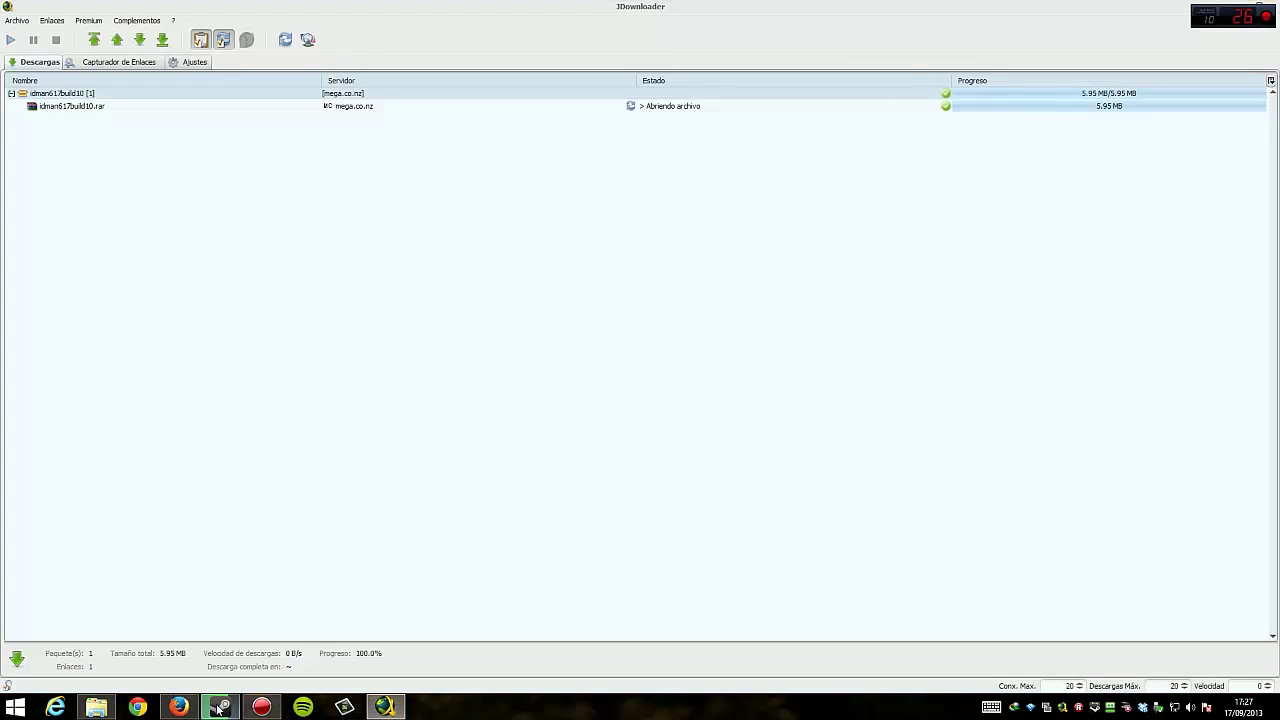
click(382, 708)
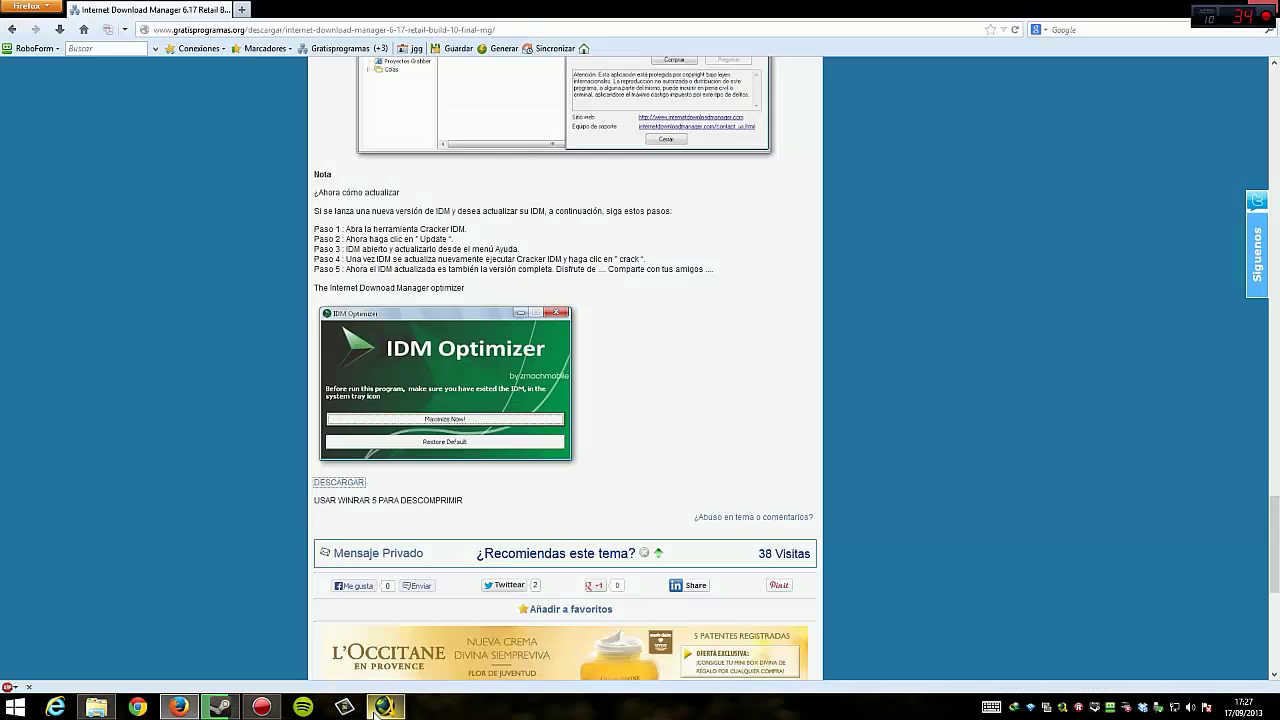
click(180, 708)
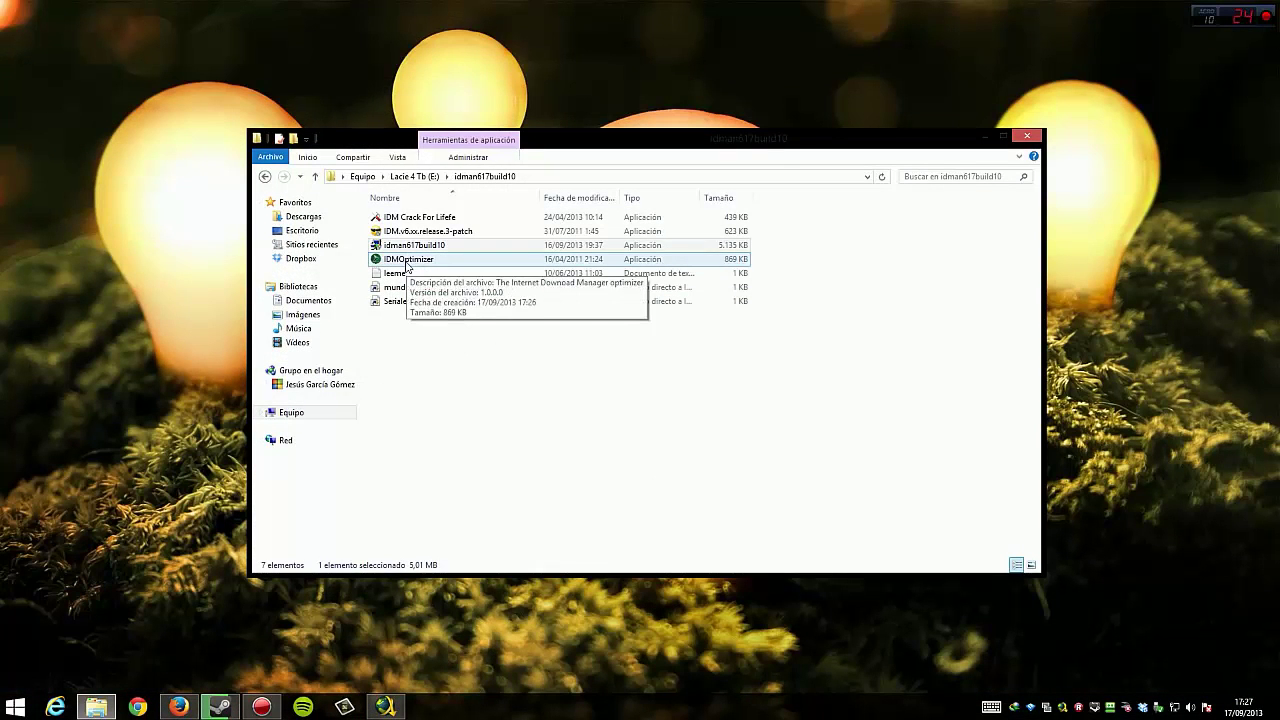
Step: Run IDMOptimizer from the idman617build10 folder, apply Maximize Now! and dismiss the restart notice
double_click(406, 264)
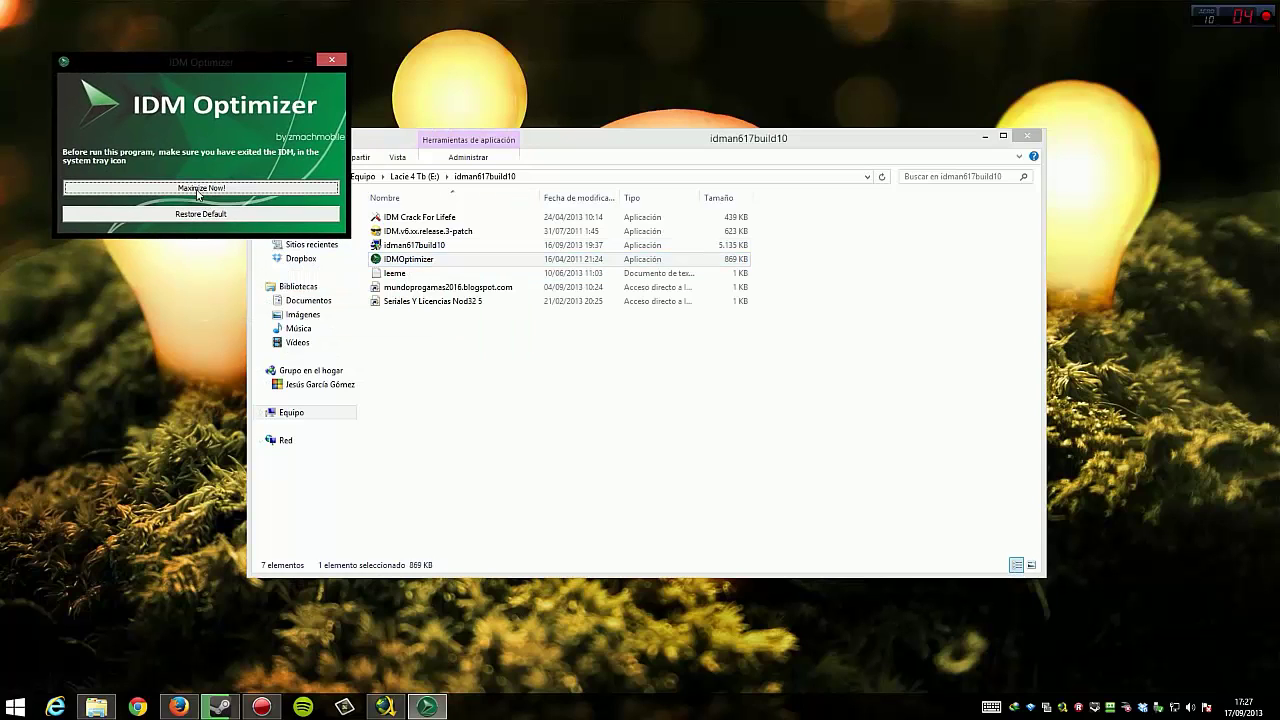
click(198, 190)
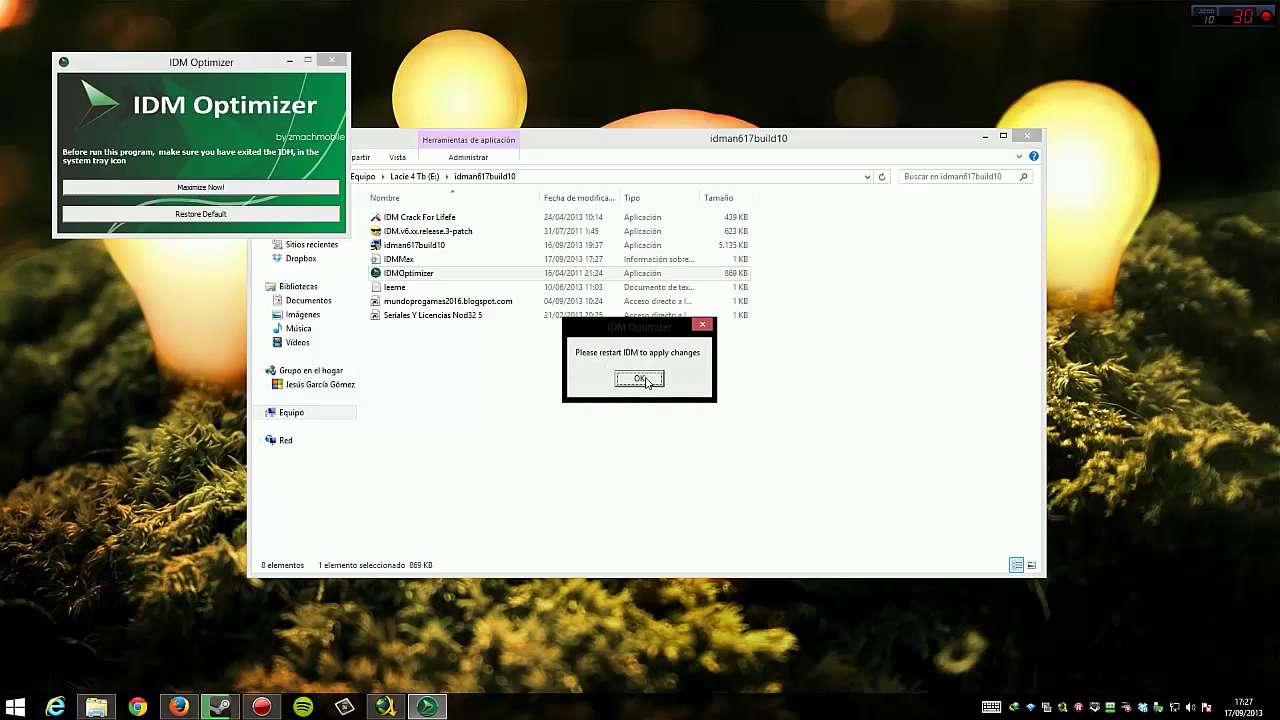
click(640, 379)
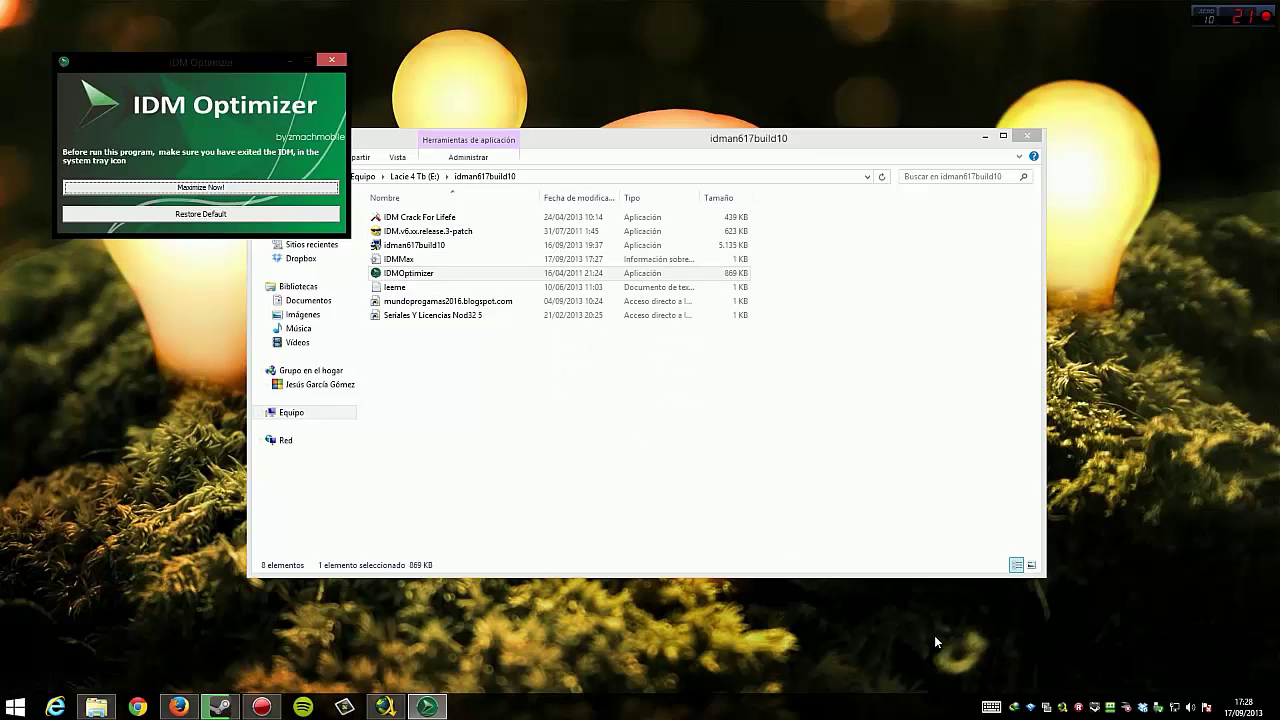
Step: Exit the running Internet Download Manager, apply Maximize Now! again in IDM Optimizer and close the optimizer
right_click(1014, 707)
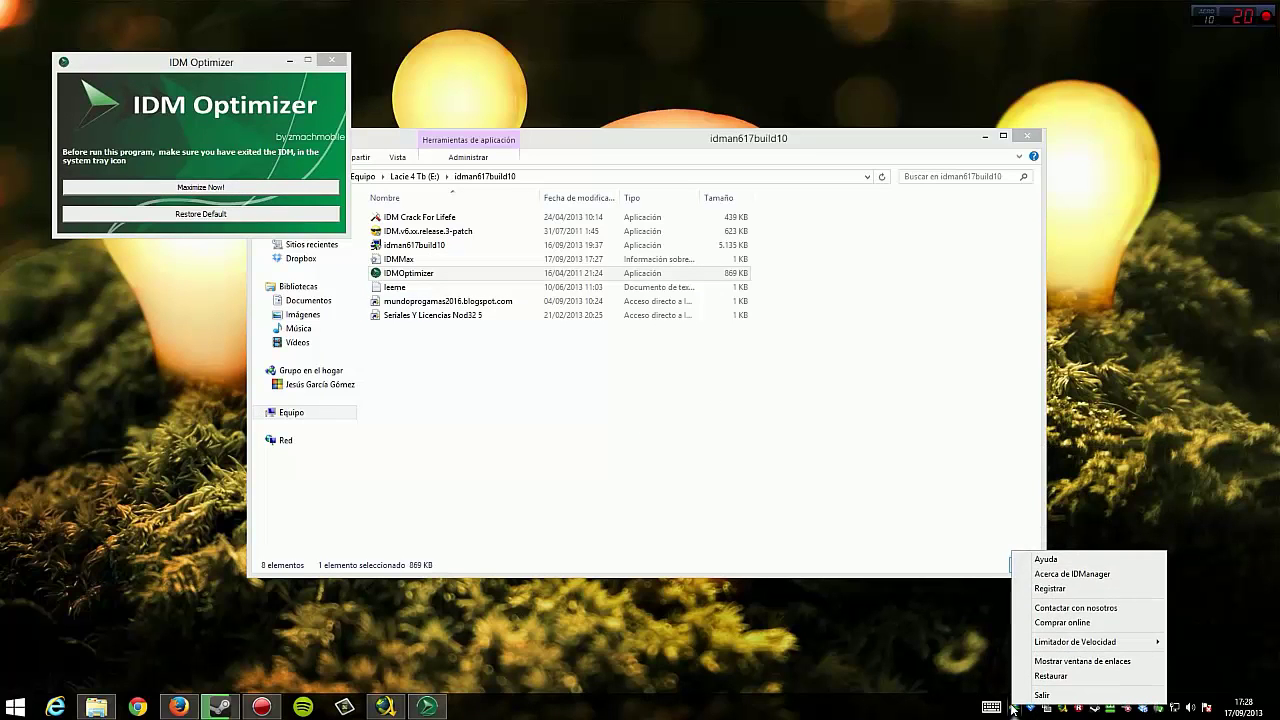
click(1030, 695)
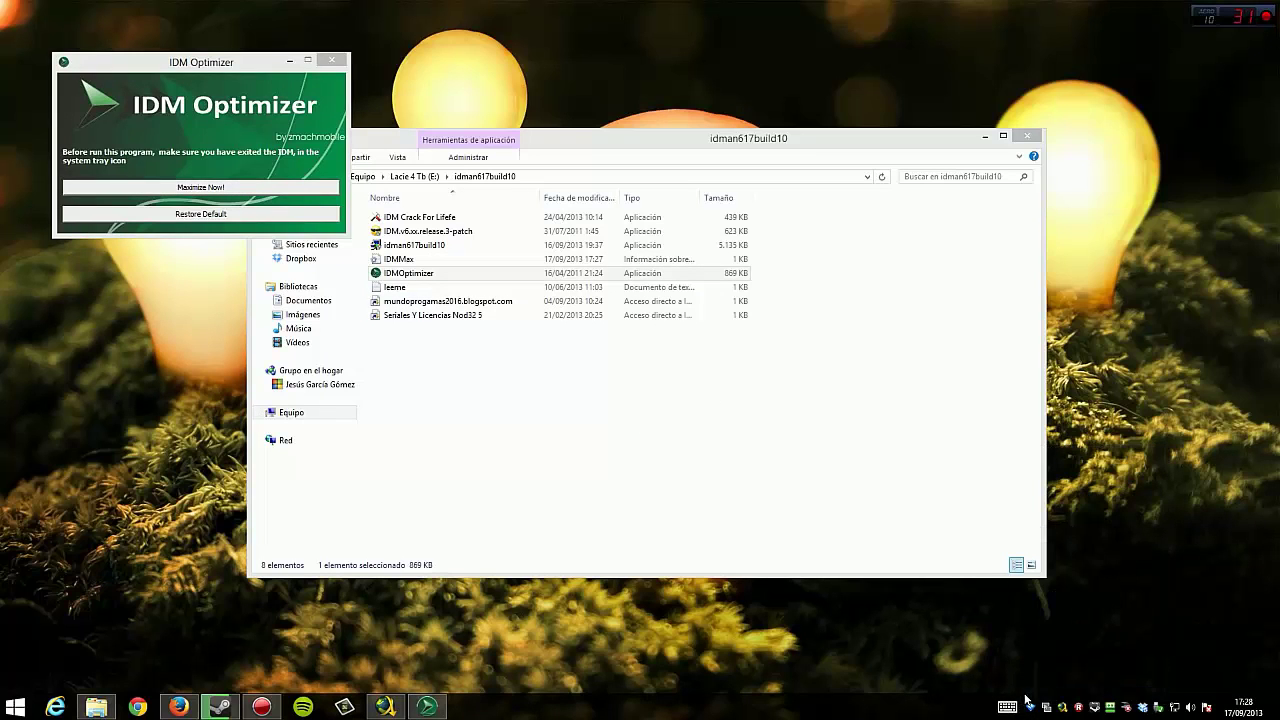
click(214, 188)
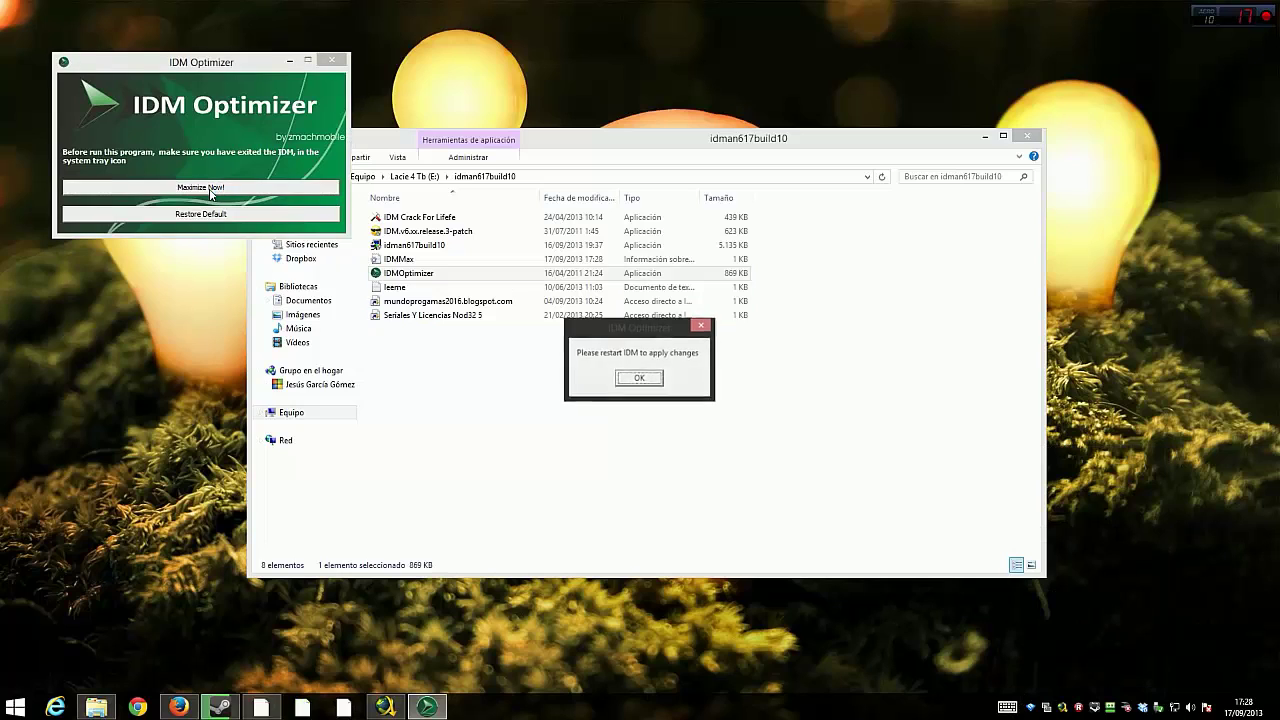
click(651, 378)
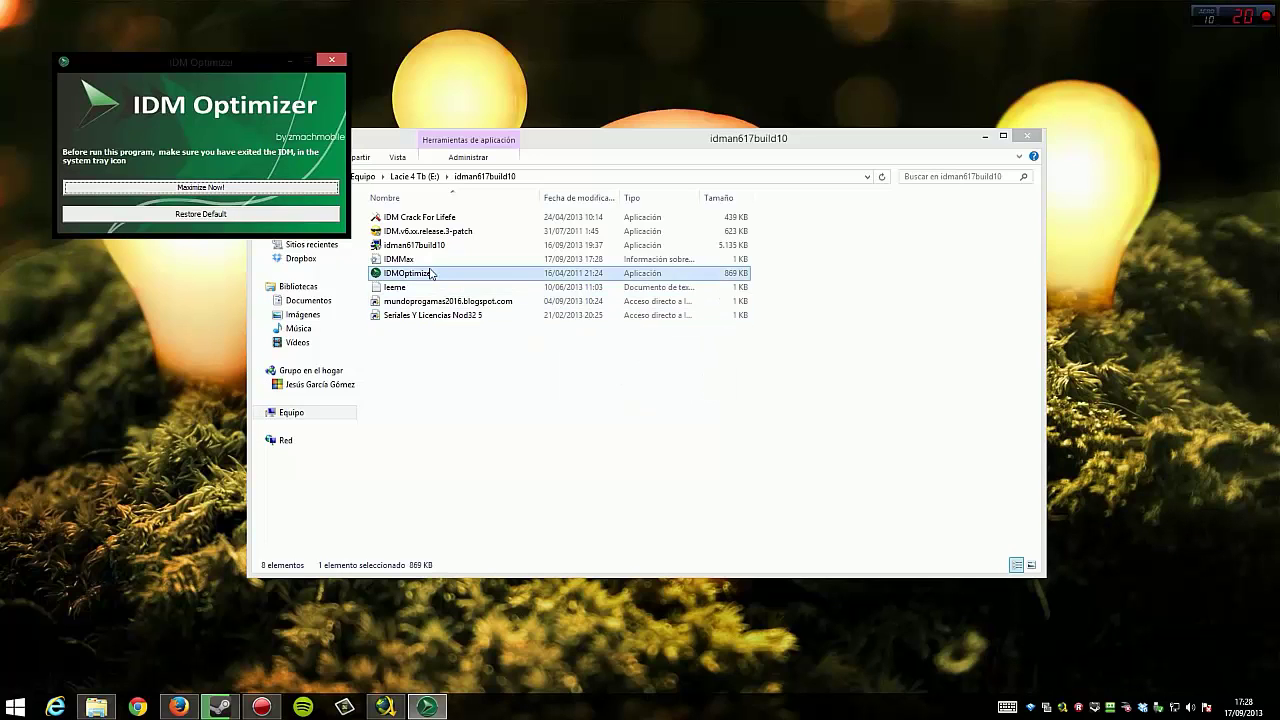
click(331, 62)
Step: Copy all files of the idman617build10 folder and open the Internet Download Manager folder in Archivos de programa (x86) on Disco local (C:)
drag(376, 345, 458, 219)
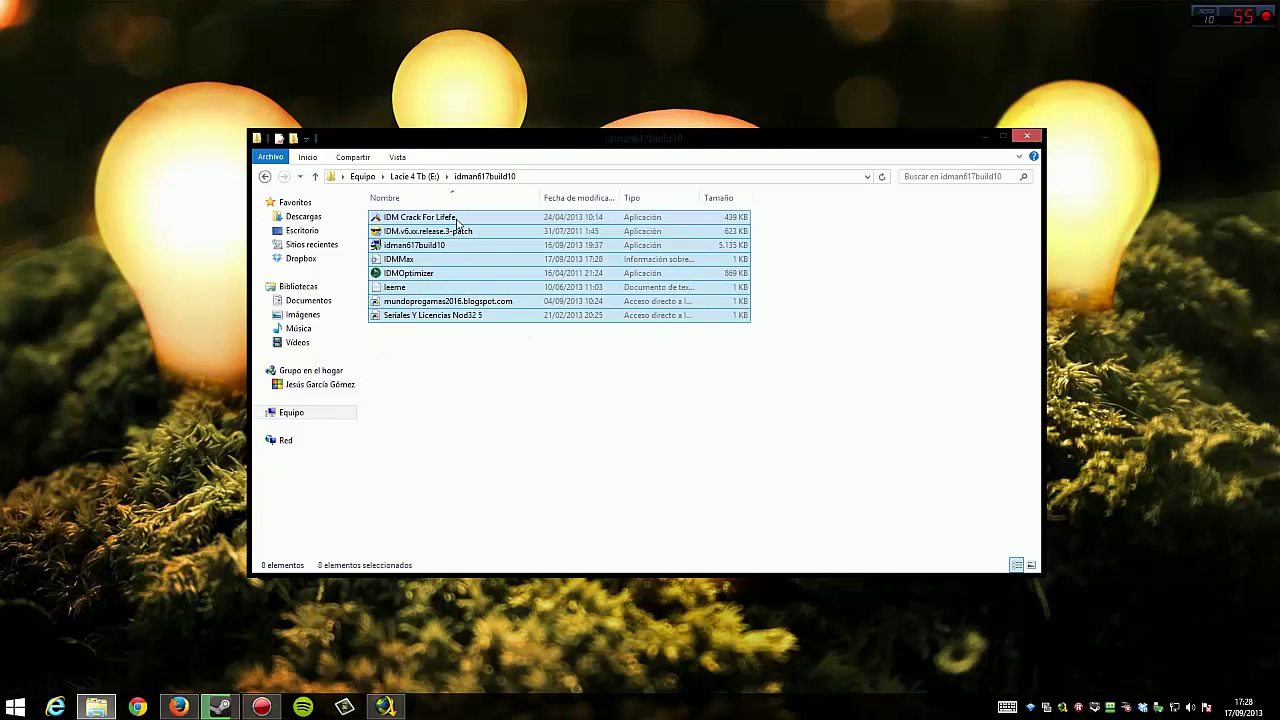
right_click(455, 217)
click(493, 405)
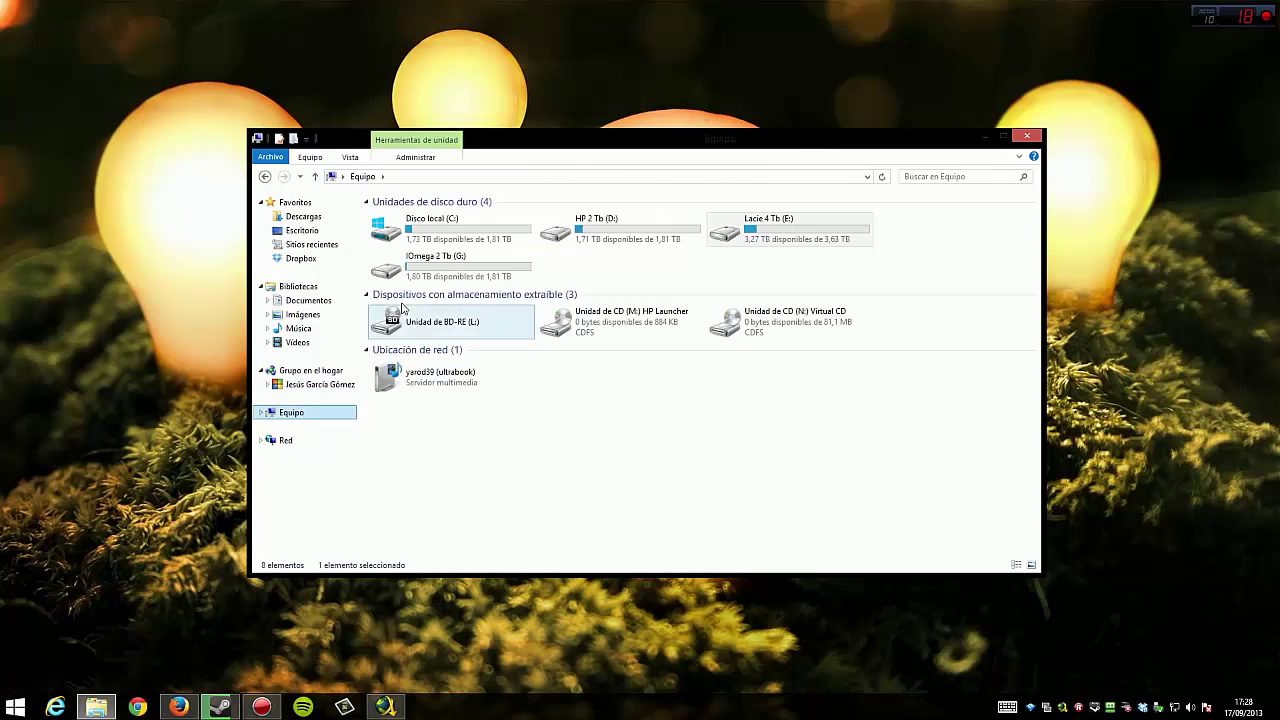
double_click(430, 225)
double_click(426, 247)
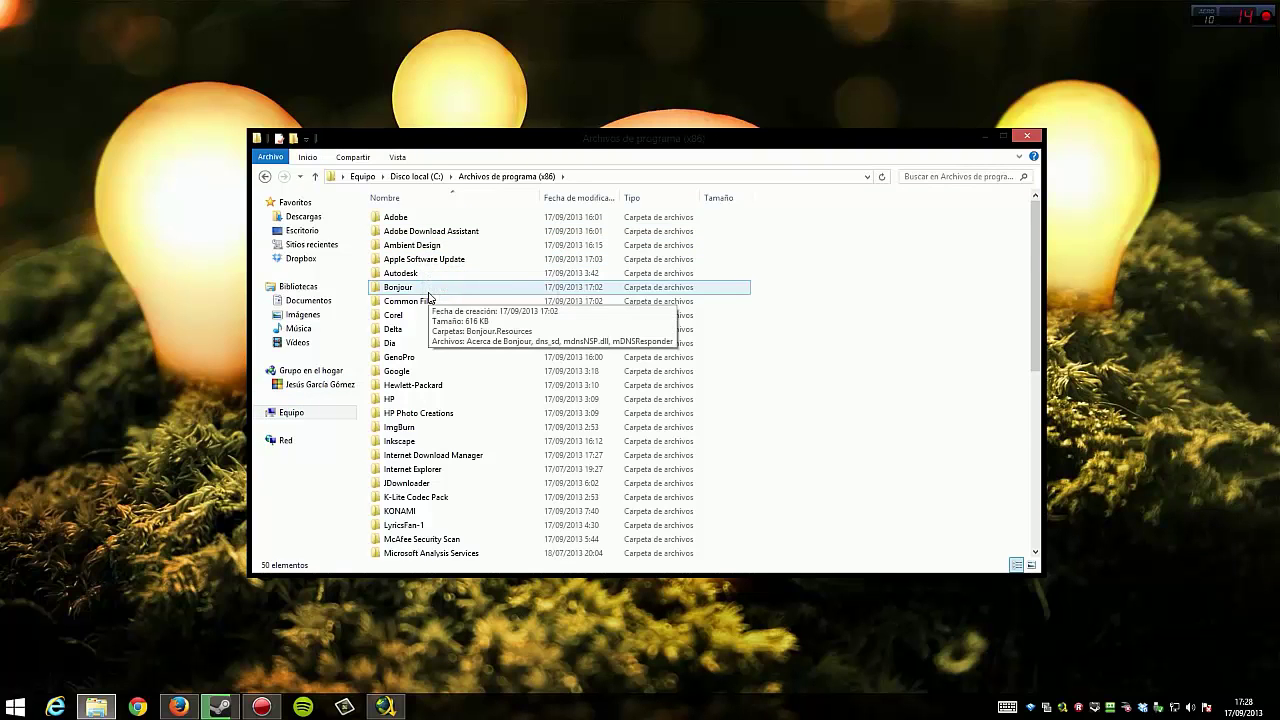
scroll(428, 310, down, 3)
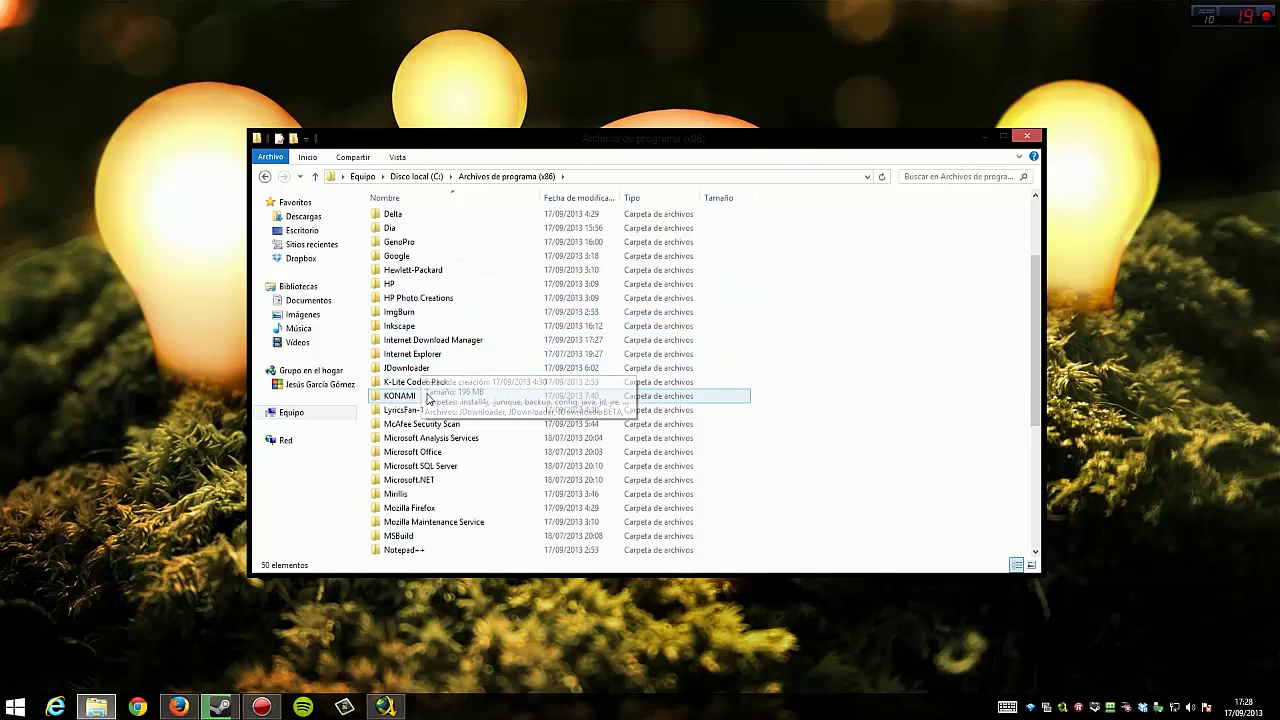
double_click(449, 340)
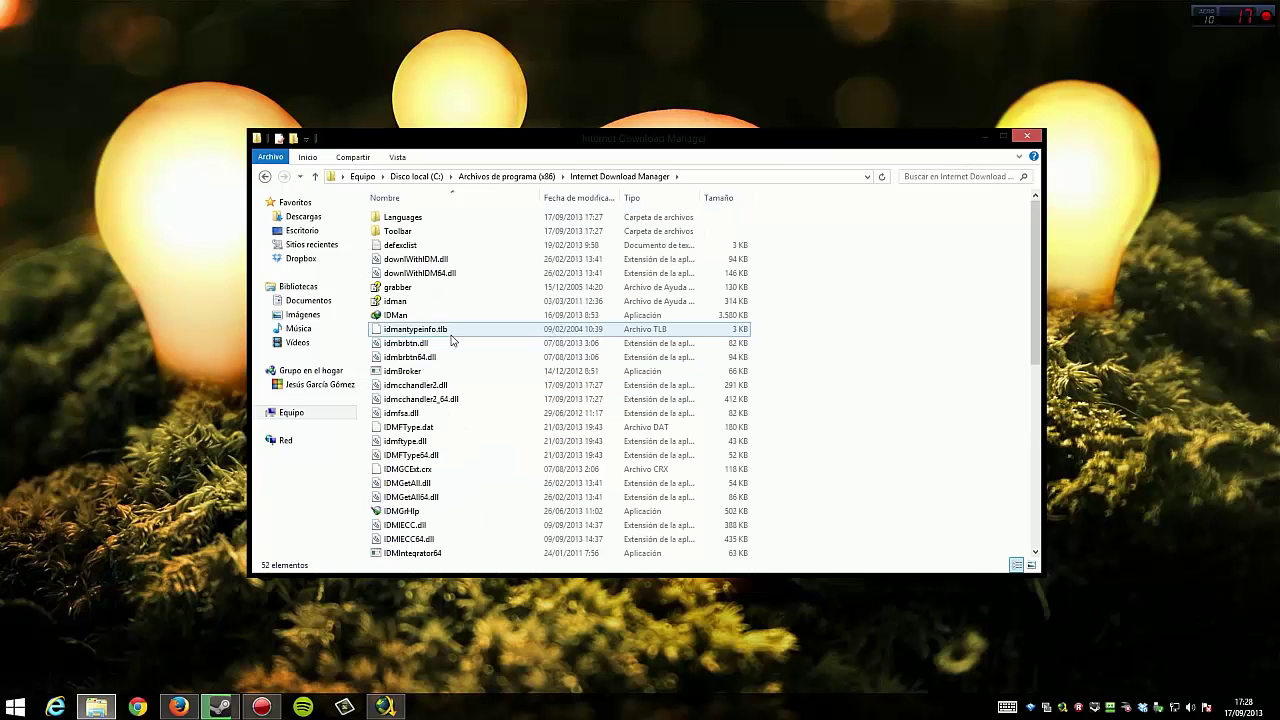
Step: Paste the copied files into the Internet Download Manager folder, granting administrator permission for each one that requires it
right_click(807, 342)
click(827, 435)
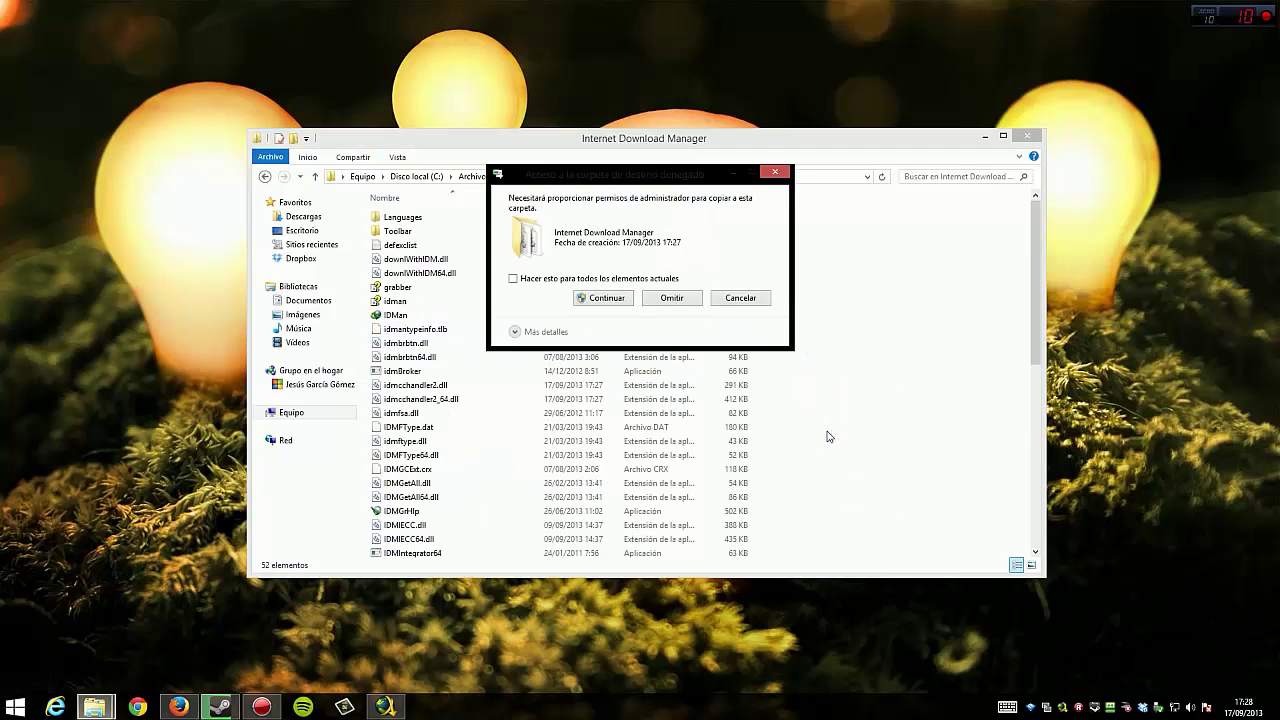
click(605, 298)
click(605, 298)
click(606, 299)
click(605, 298)
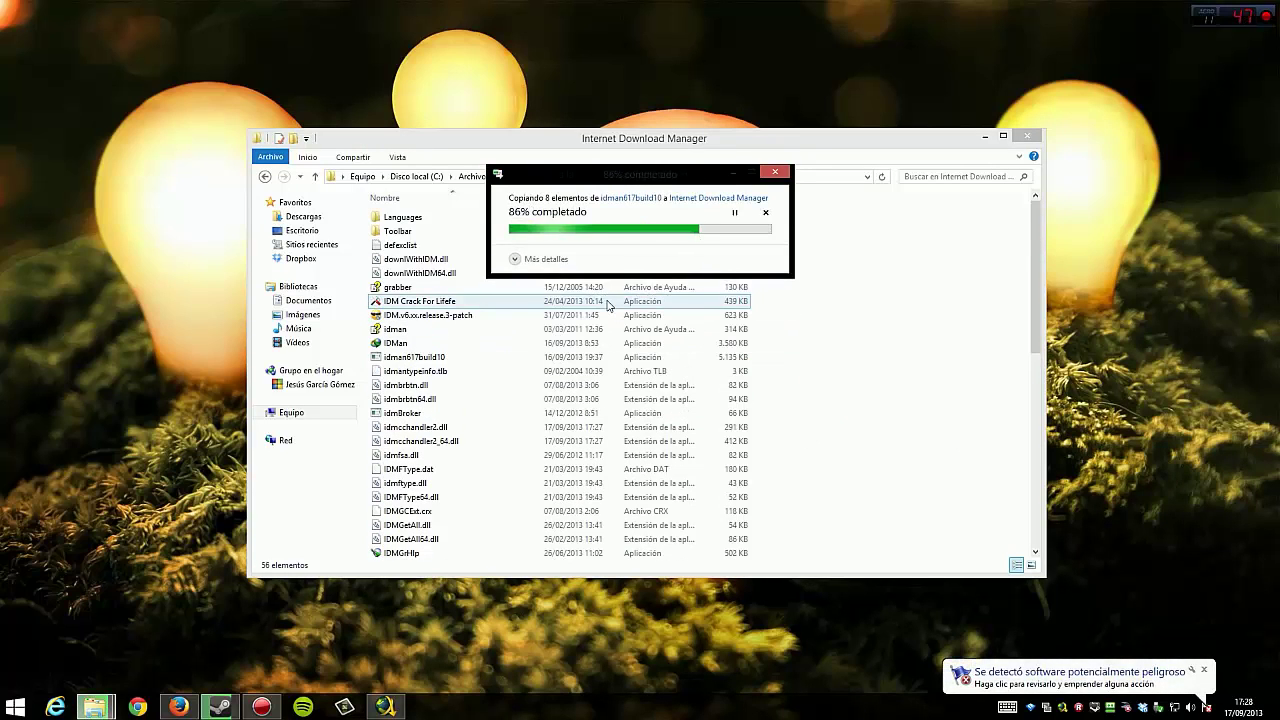
click(606, 299)
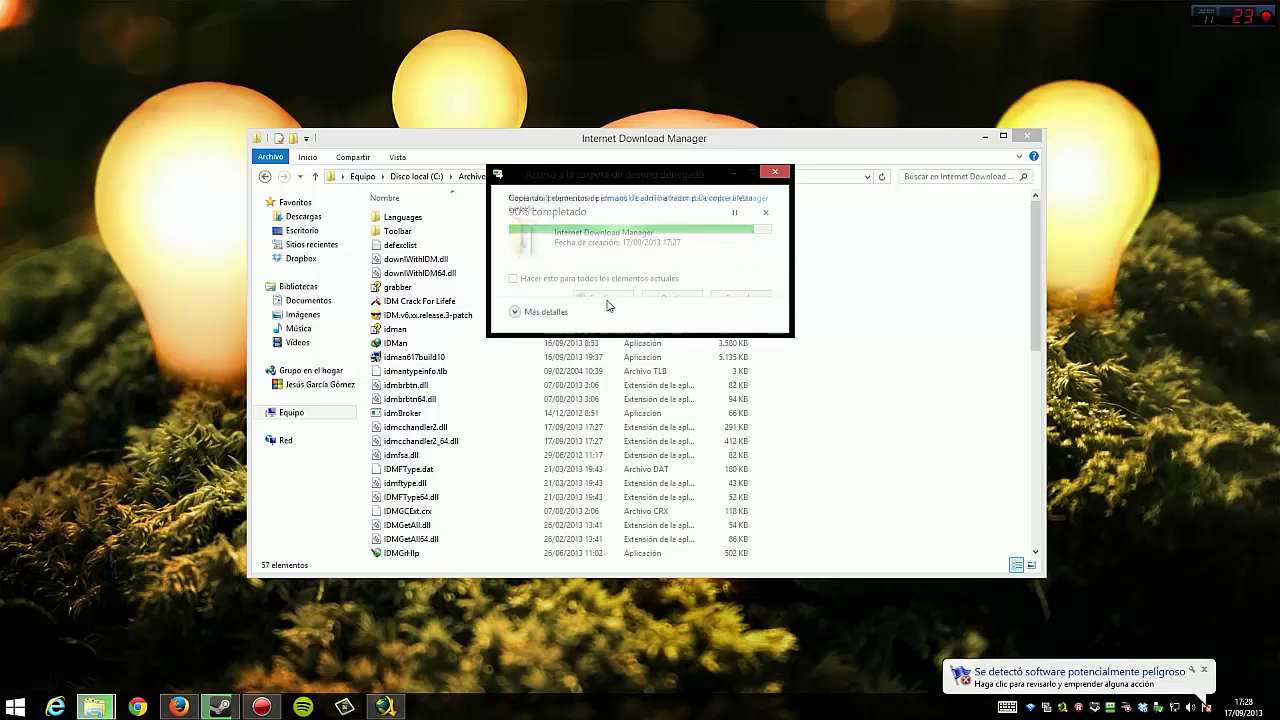
click(606, 299)
click(603, 298)
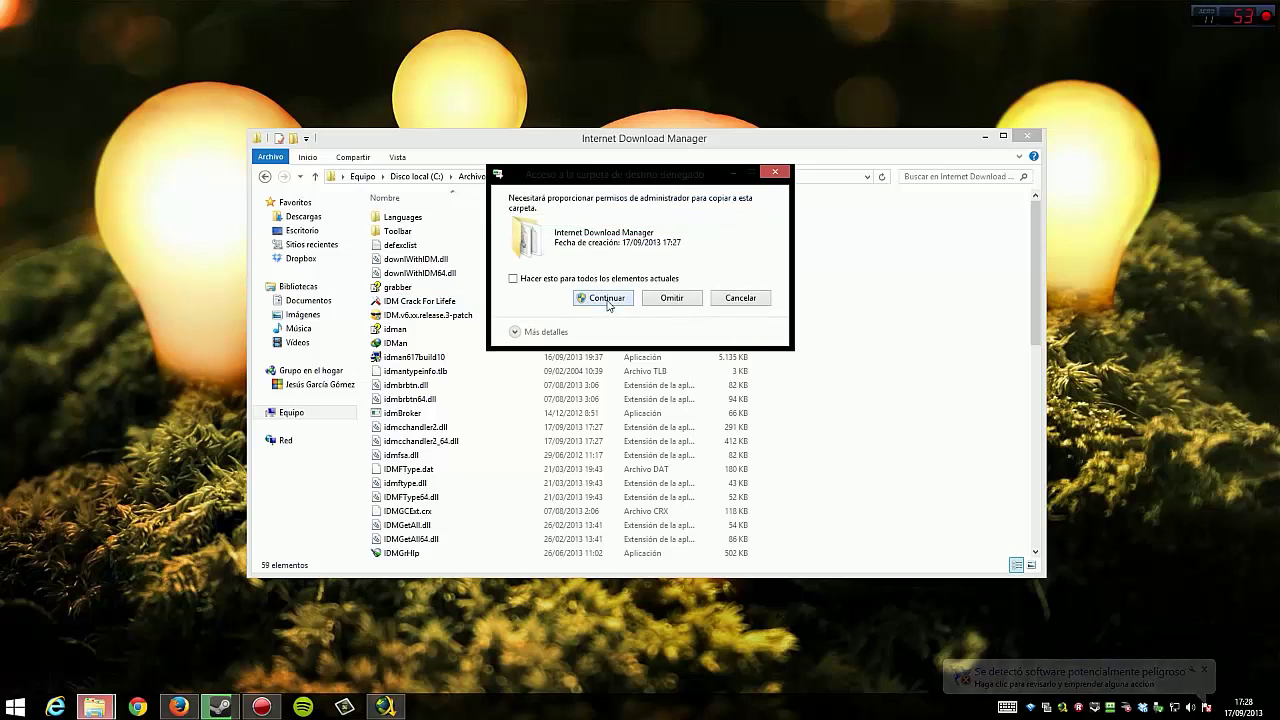
click(607, 300)
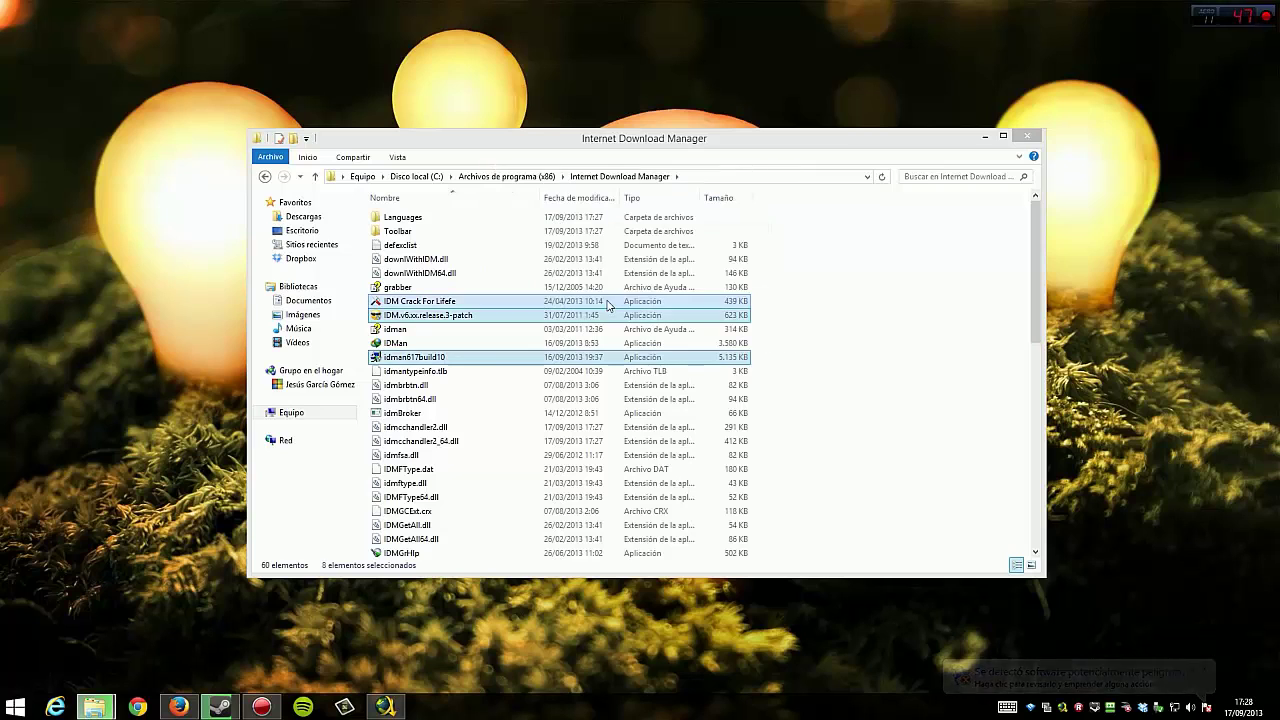
Step: Run IDM Crack For Lifefe from the installation folder, start its process with the automatic registration name, and close the tool
double_click(451, 303)
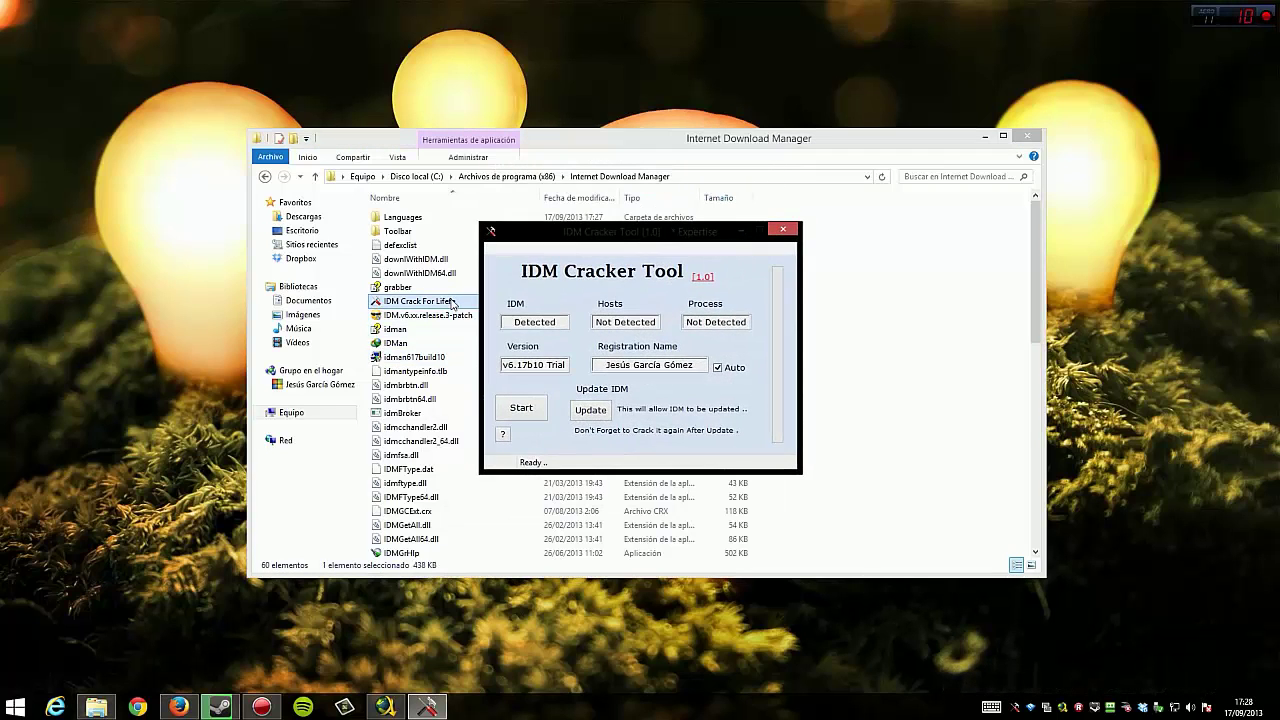
click(522, 412)
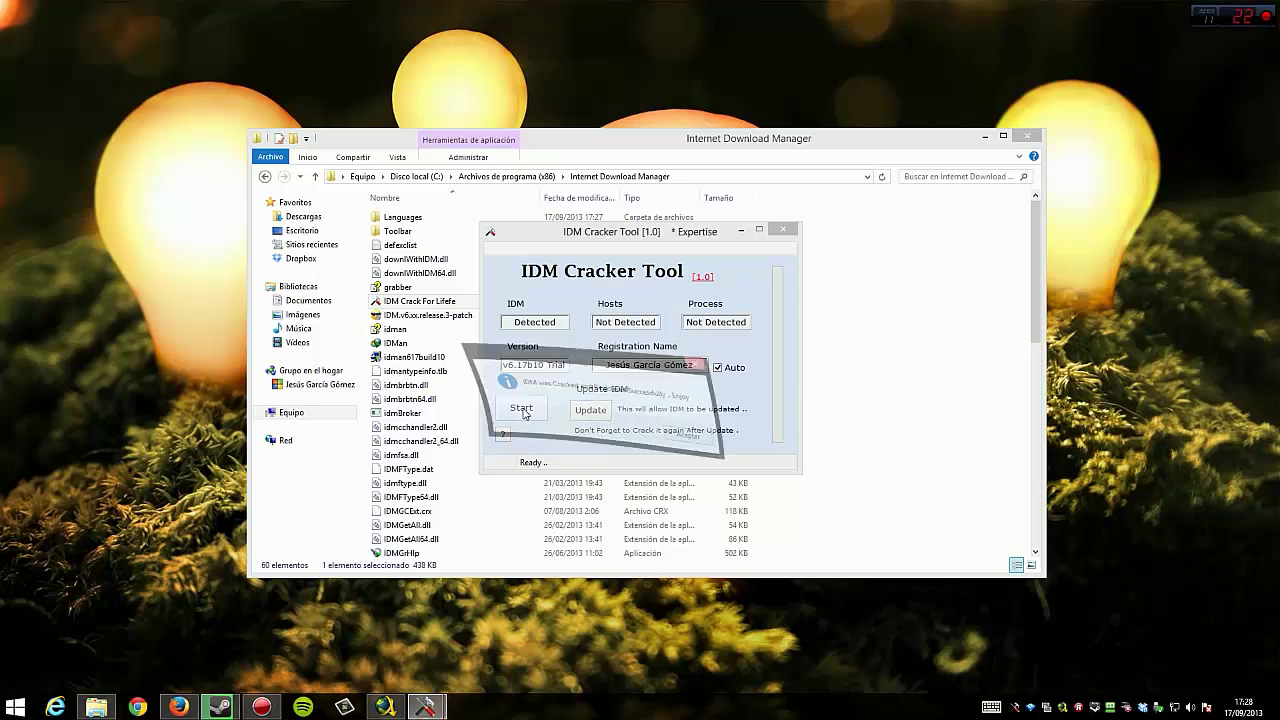
click(733, 400)
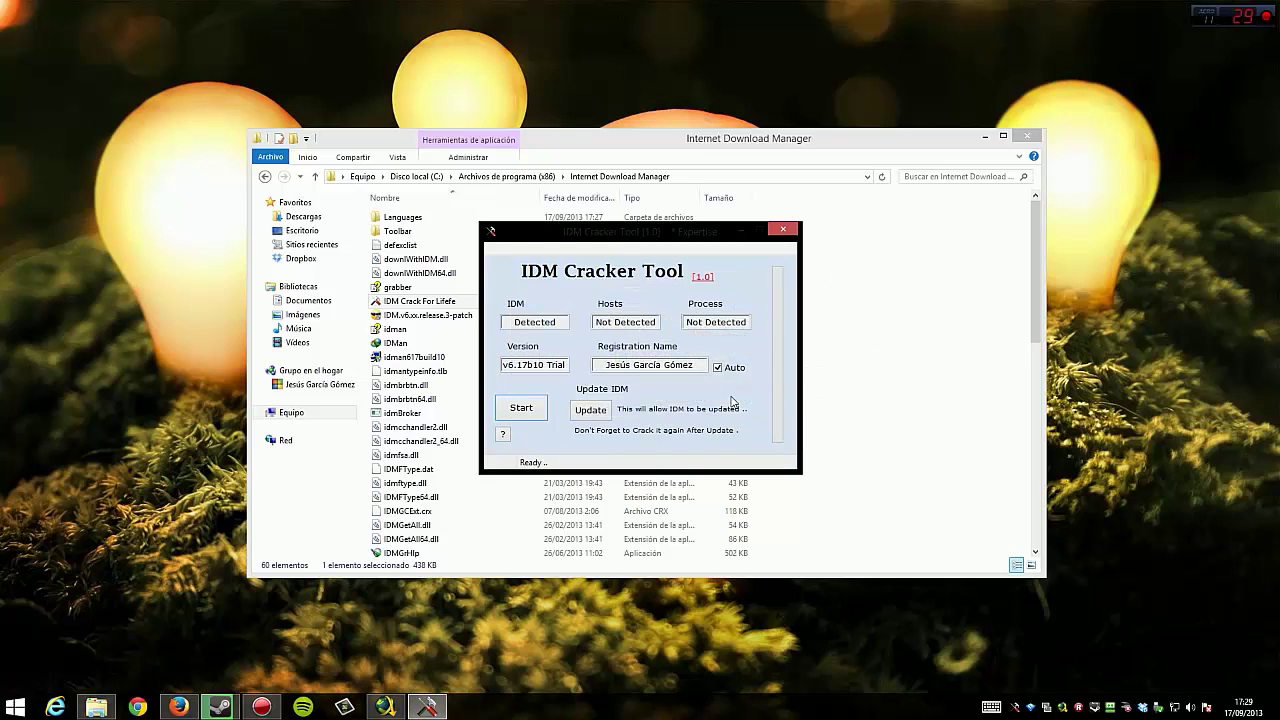
click(783, 228)
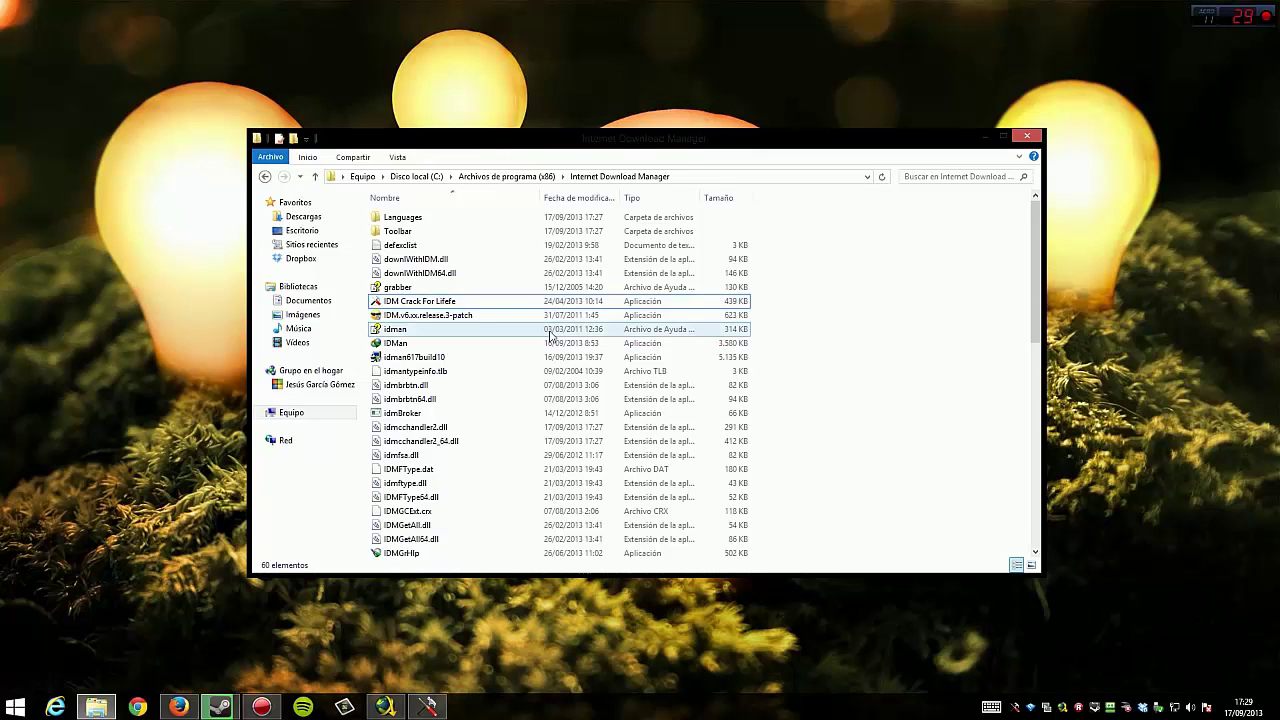
Step: Run IDM.v6.xx.release.3-patch from the installation folder with administrator permission and start patching with IDMan as the located target file
double_click(453, 316)
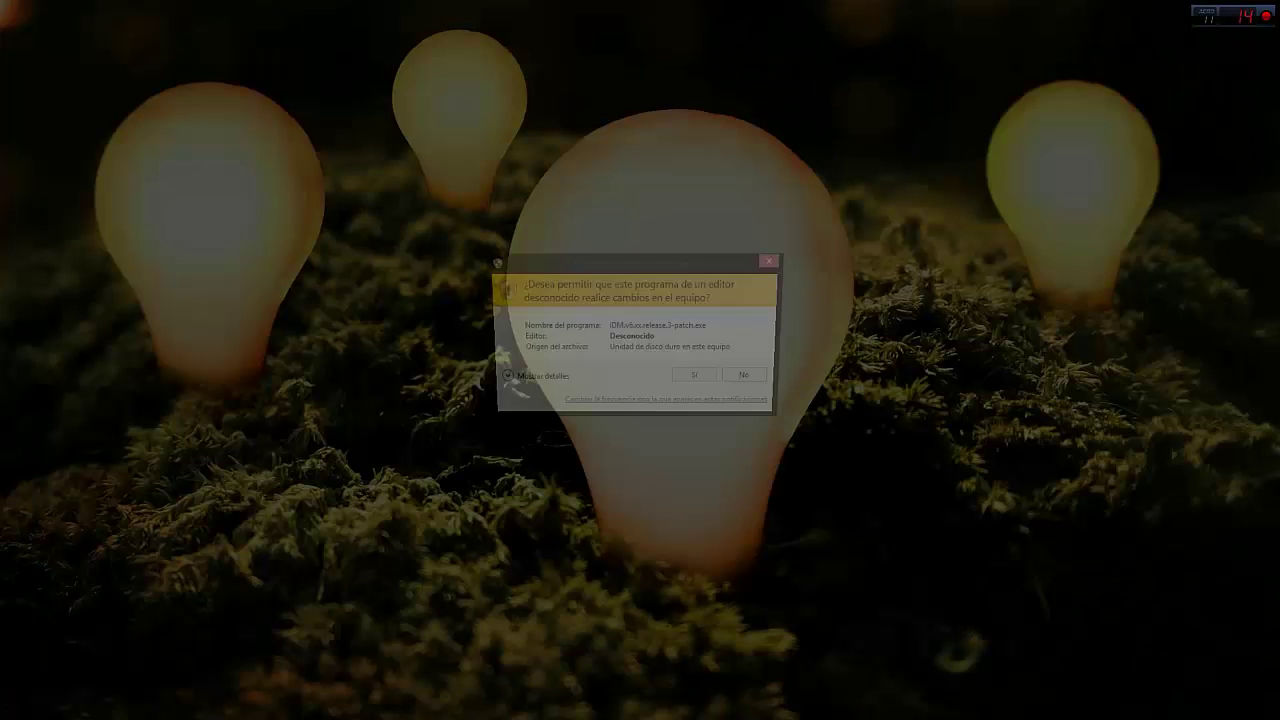
click(698, 379)
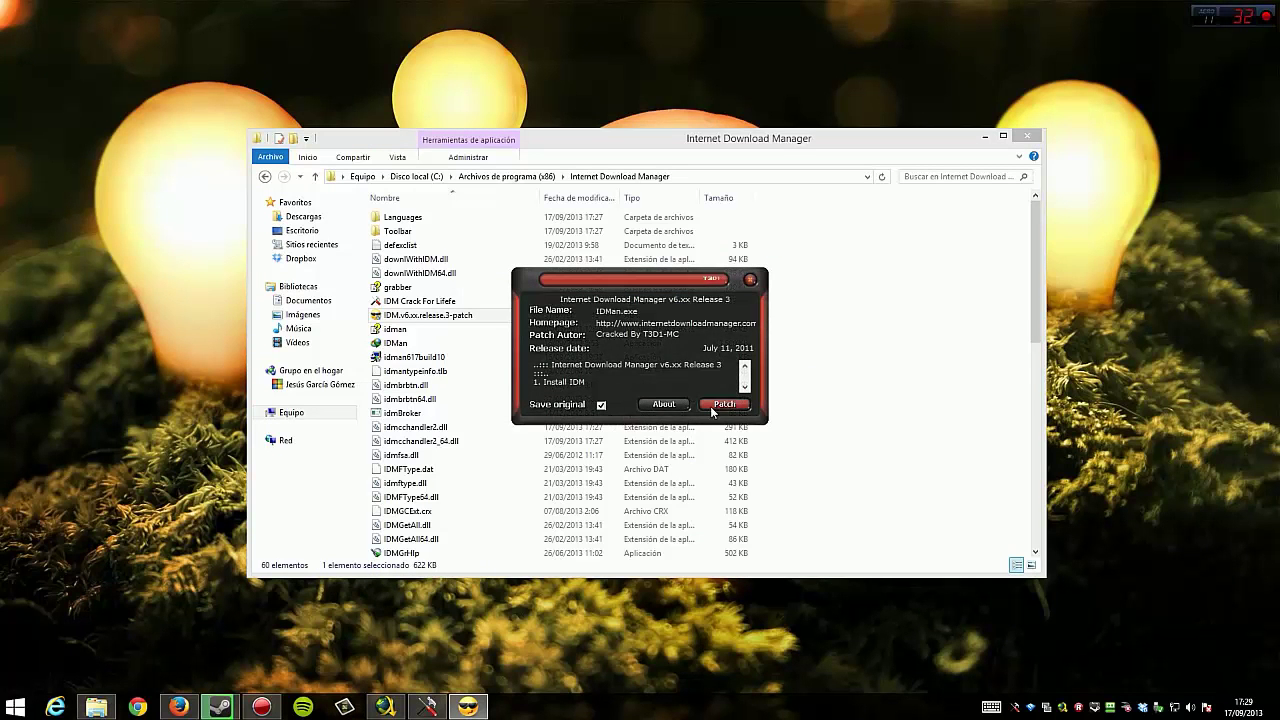
click(714, 405)
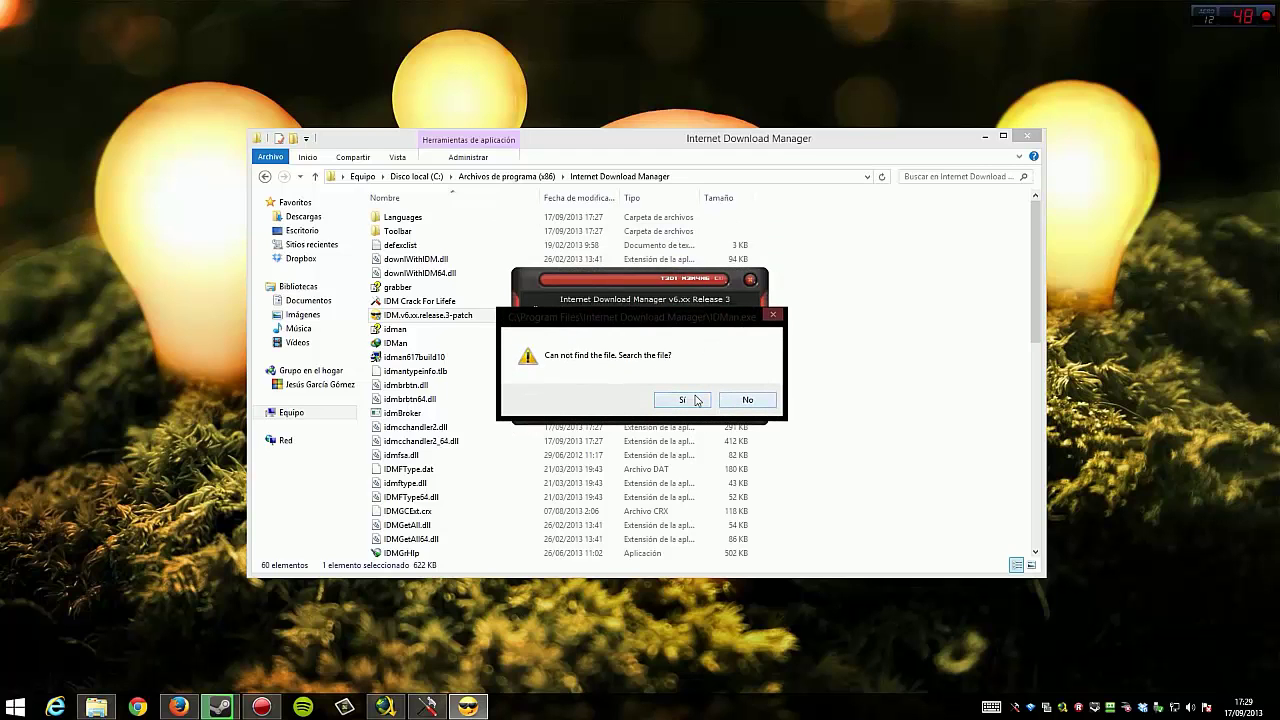
click(683, 400)
click(686, 388)
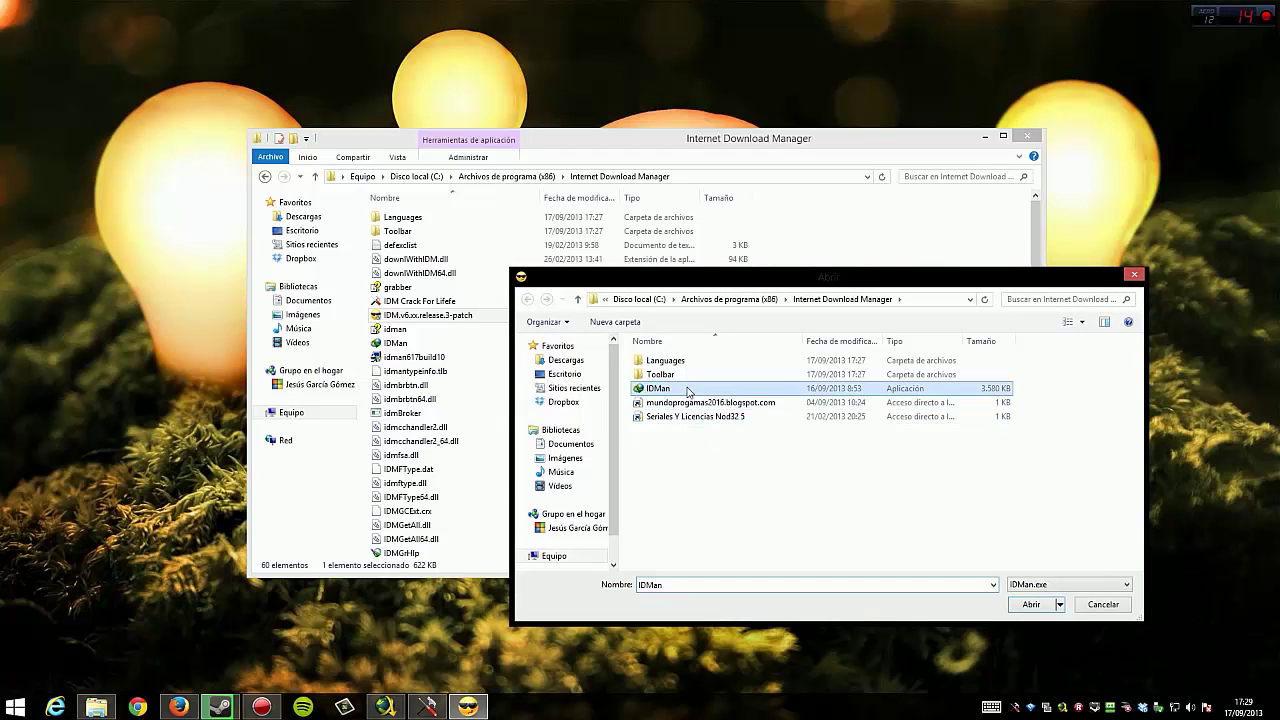
click(1027, 604)
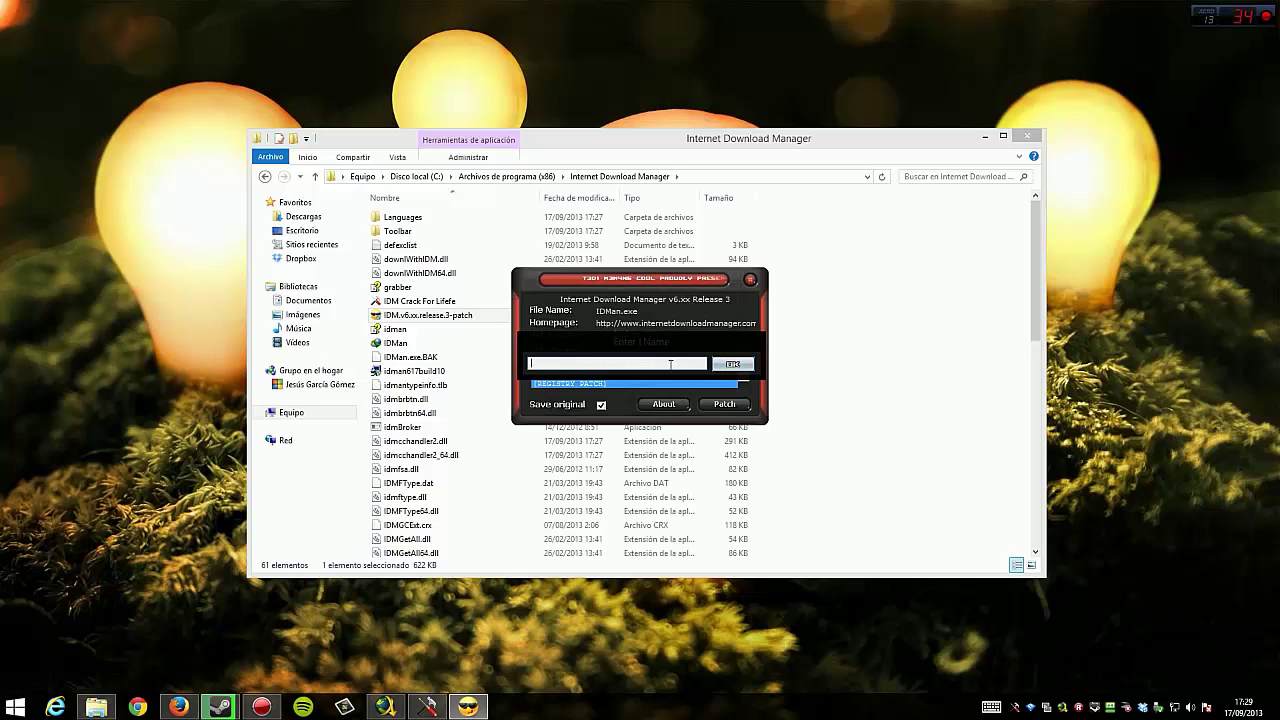
Step: Enter a registration name in the patch's name prompt, complete the patching and close the patch tool
text(yarod39)
key(Return)
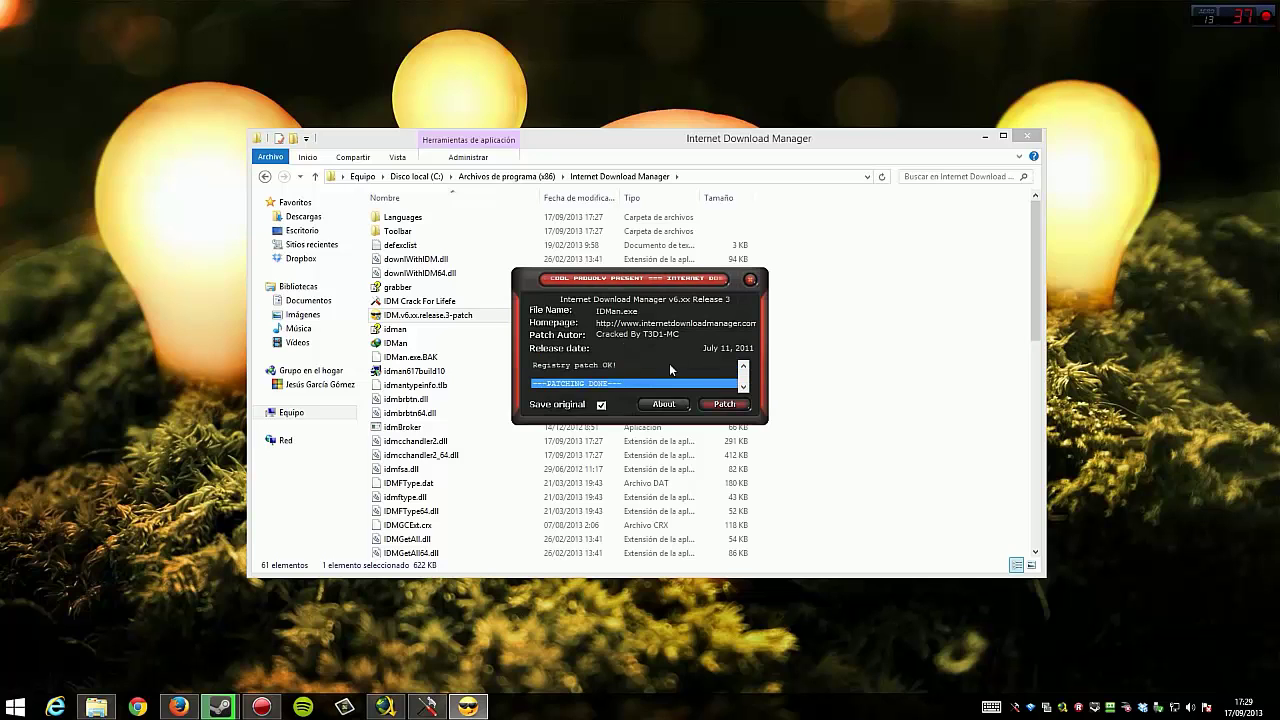
click(750, 280)
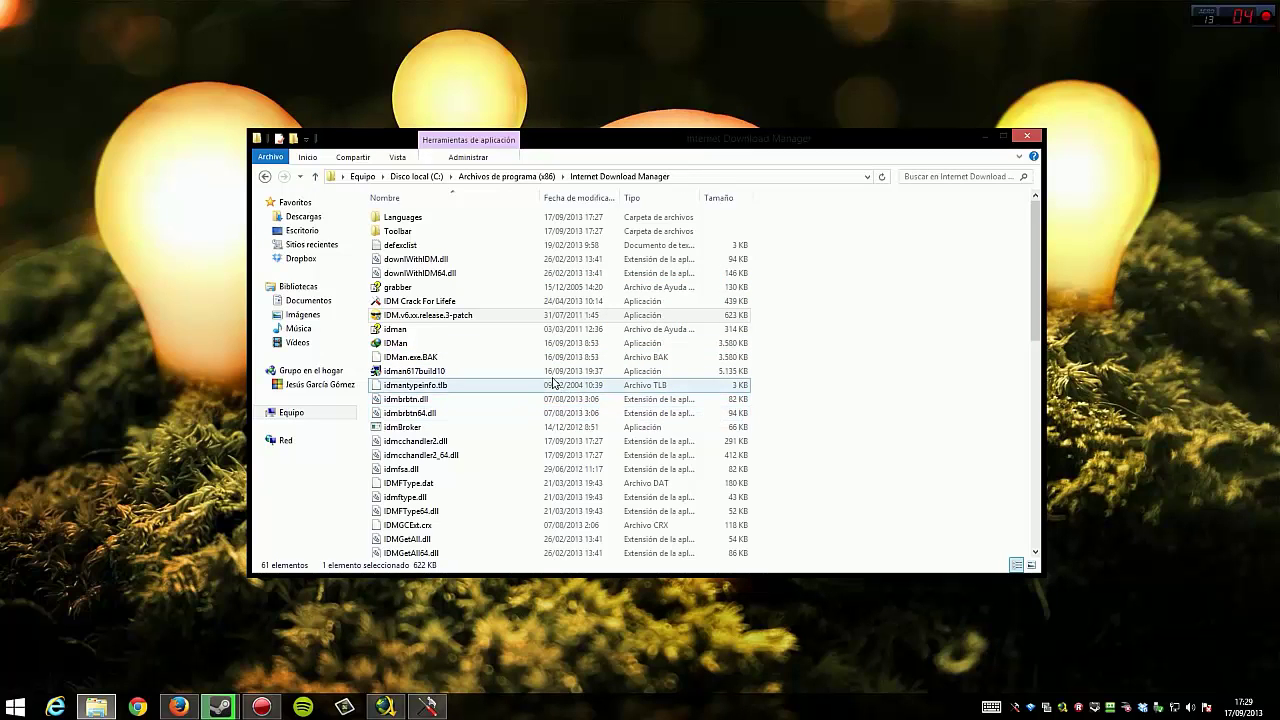
Step: Open IDMOptimizer from the installation folder, try Maximize Now! and Restore Default, and close the optimizer
click(551, 399)
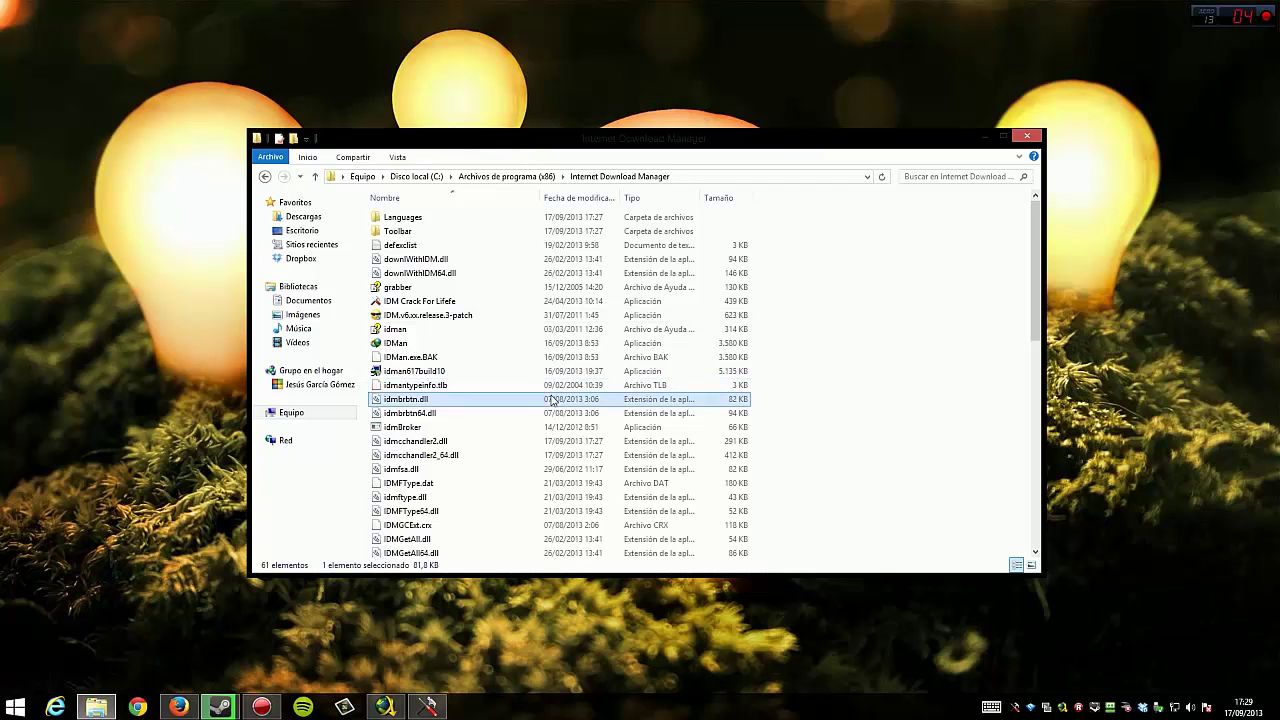
scroll(551, 399, down, 8)
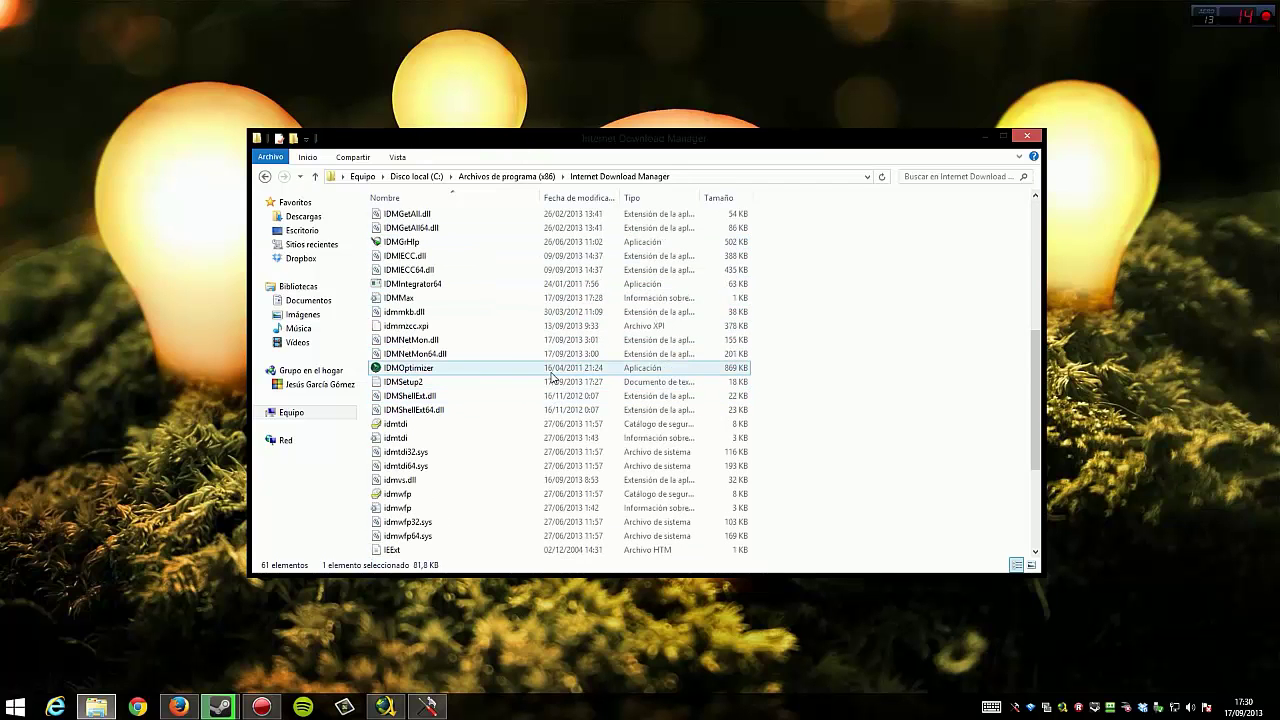
double_click(550, 372)
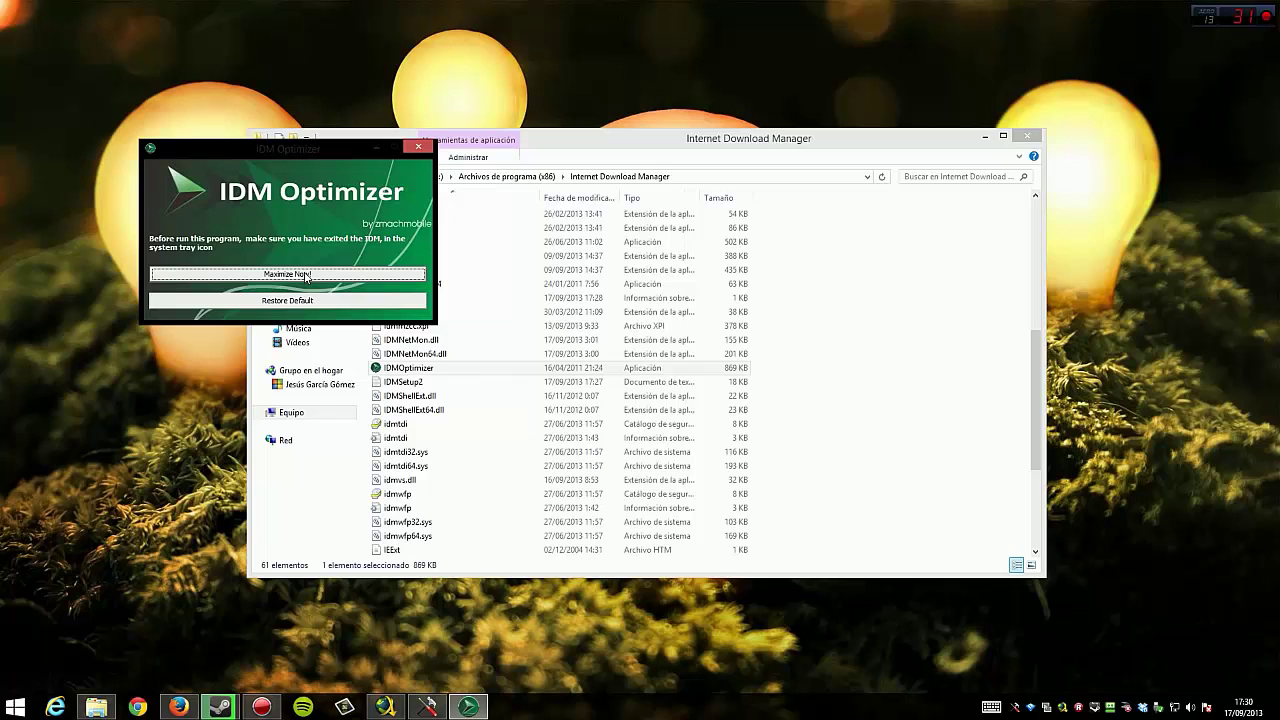
click(306, 275)
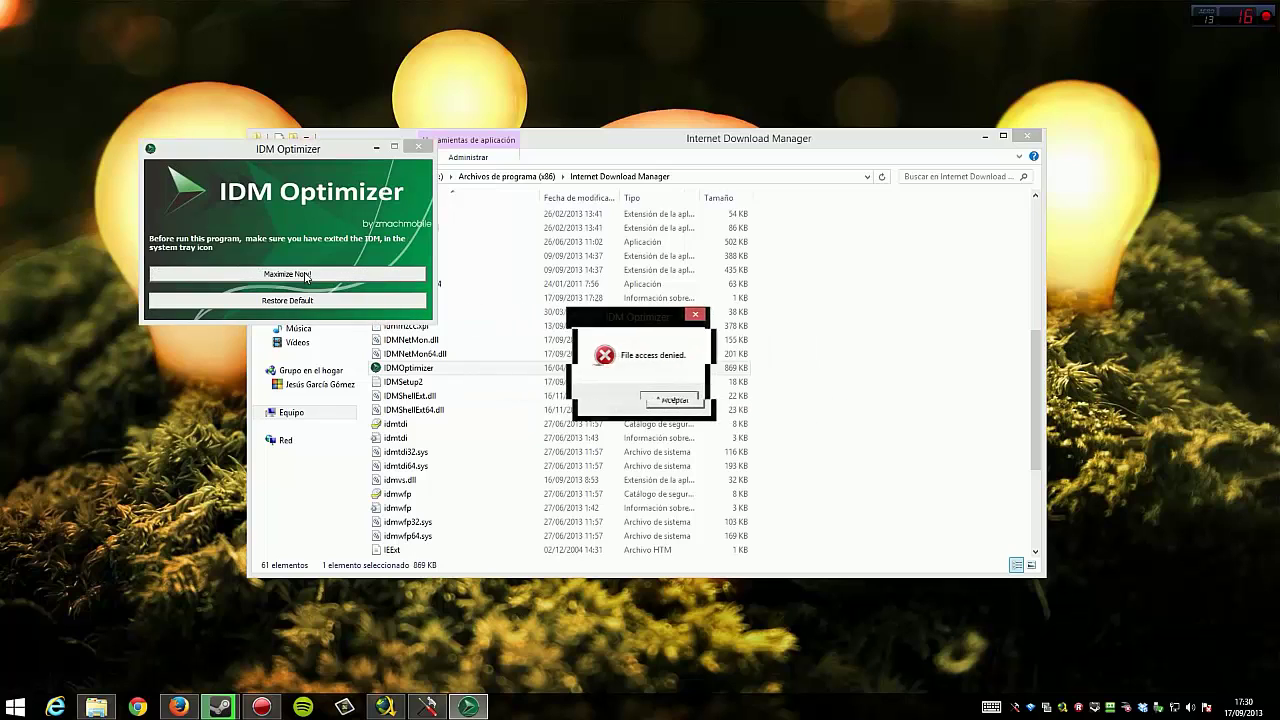
click(671, 400)
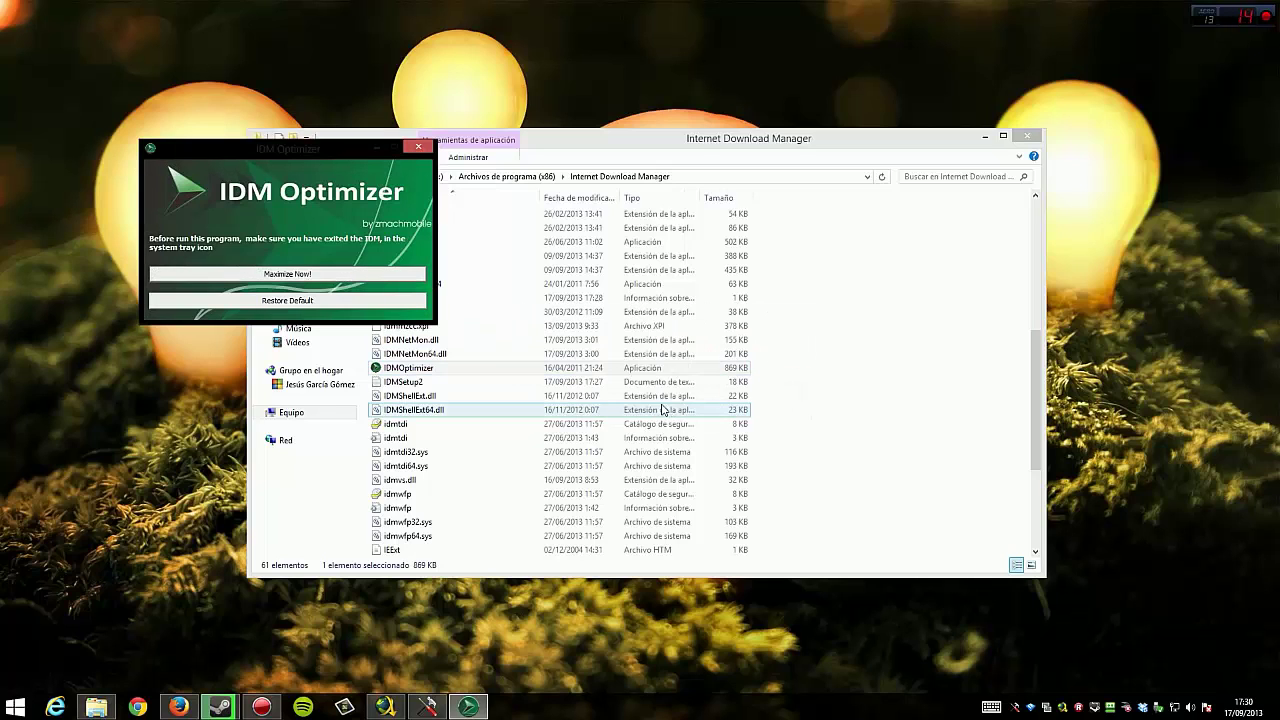
click(336, 298)
click(667, 398)
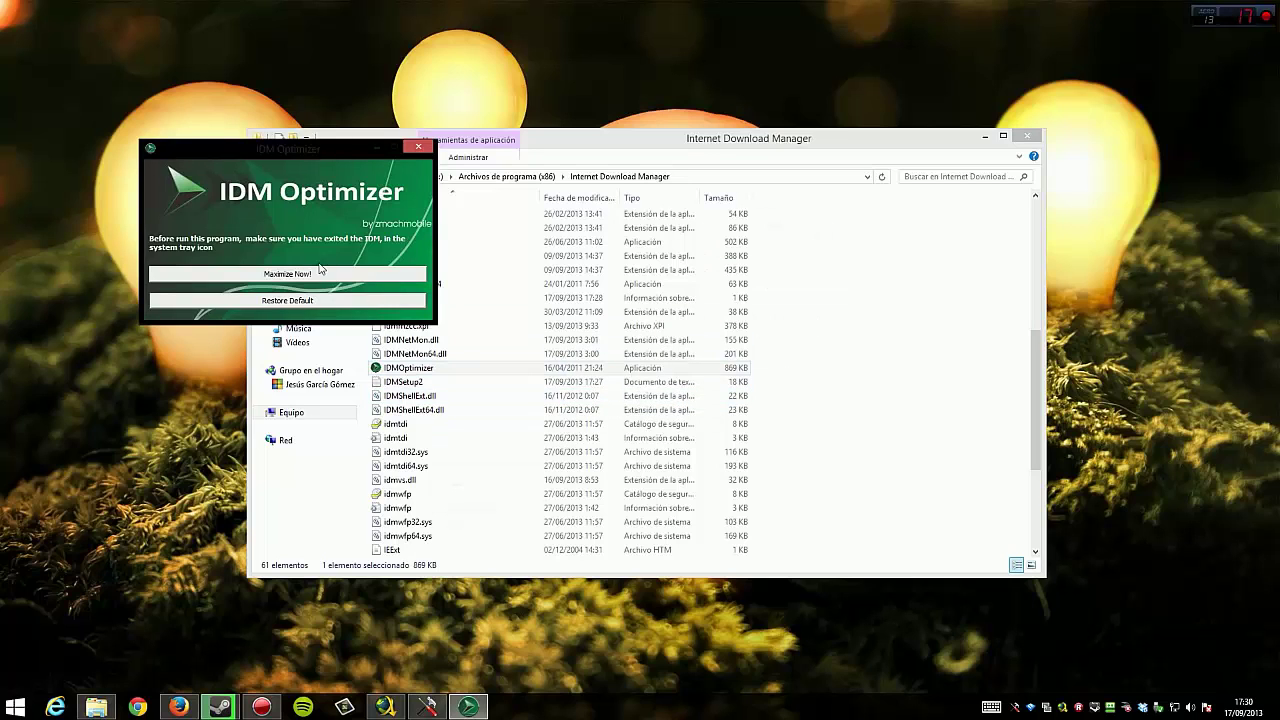
click(400, 301)
click(663, 401)
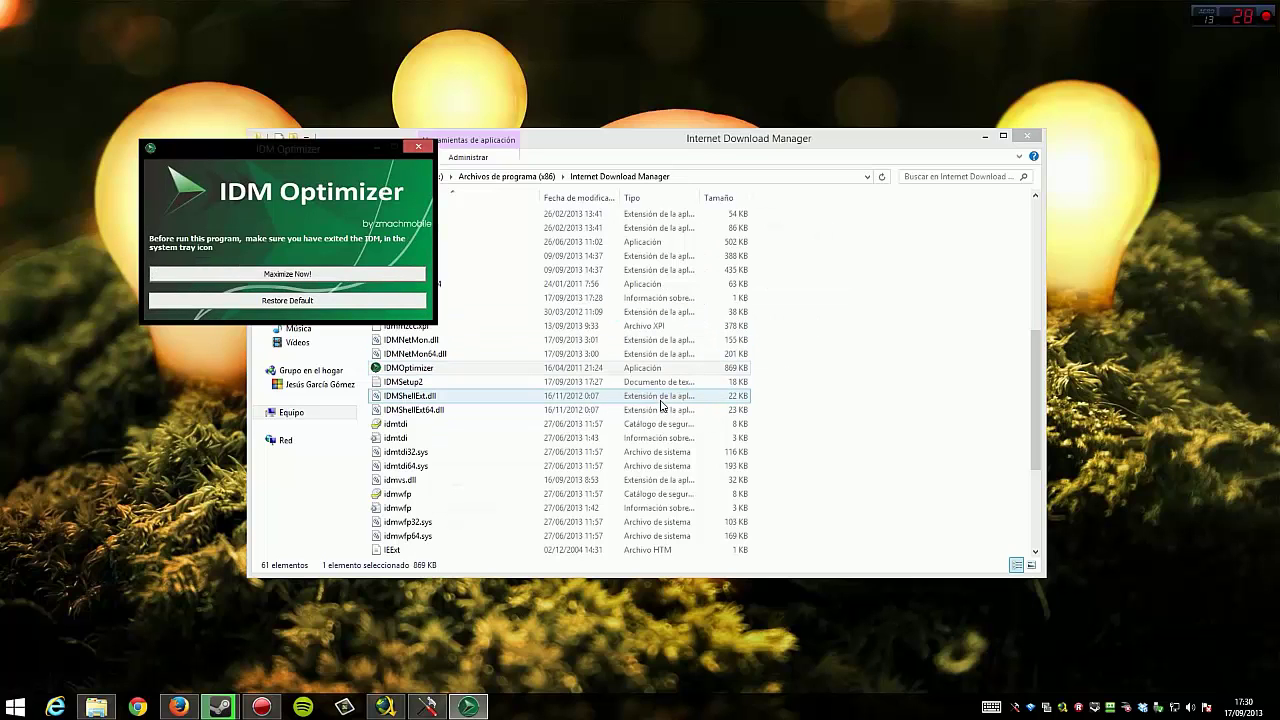
click(419, 150)
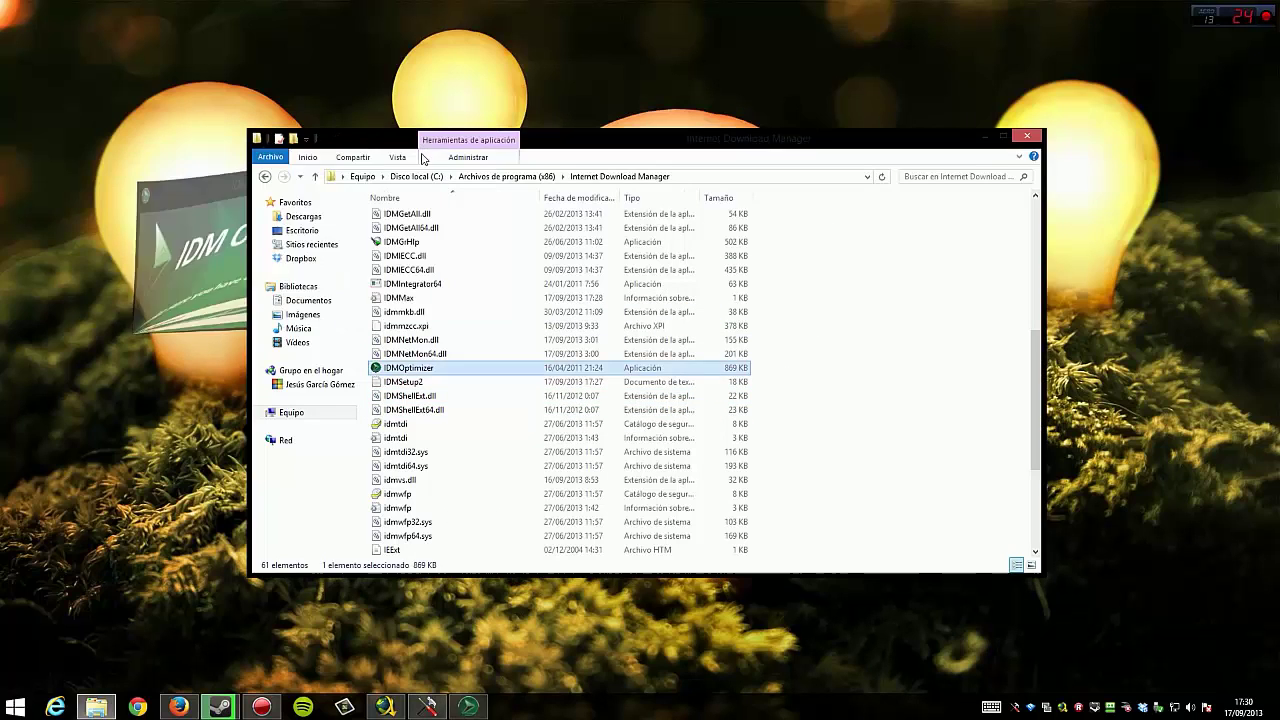
Step: Exit the crack tool still running in the background, try Maximize Now! again in a reopened IDM Optimizer, and close the optimizer
right_click(1030, 707)
click(1032, 700)
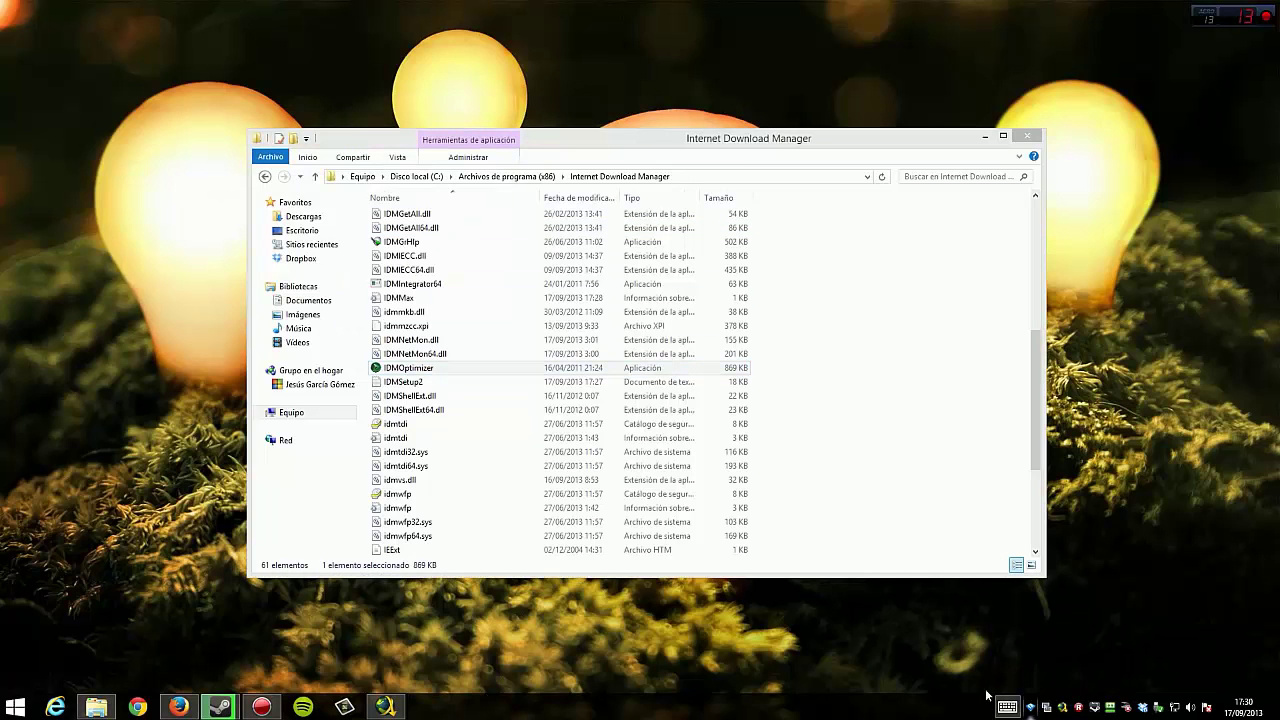
double_click(446, 370)
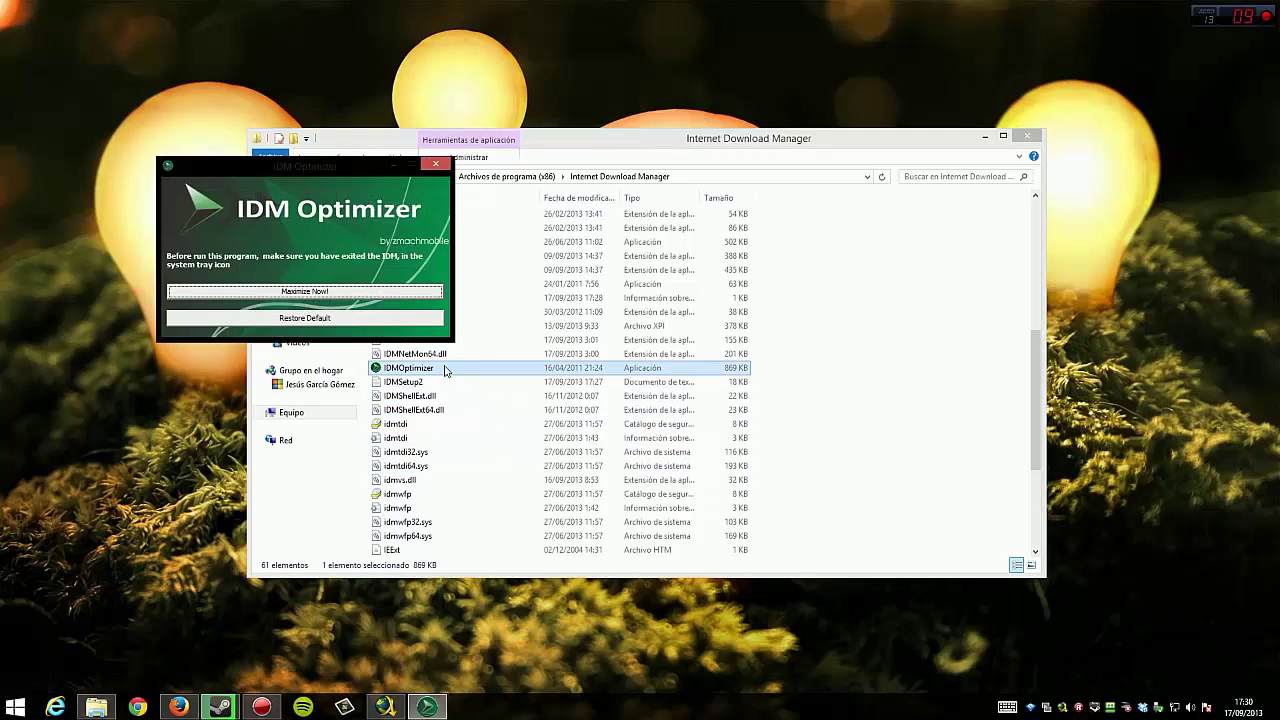
click(319, 297)
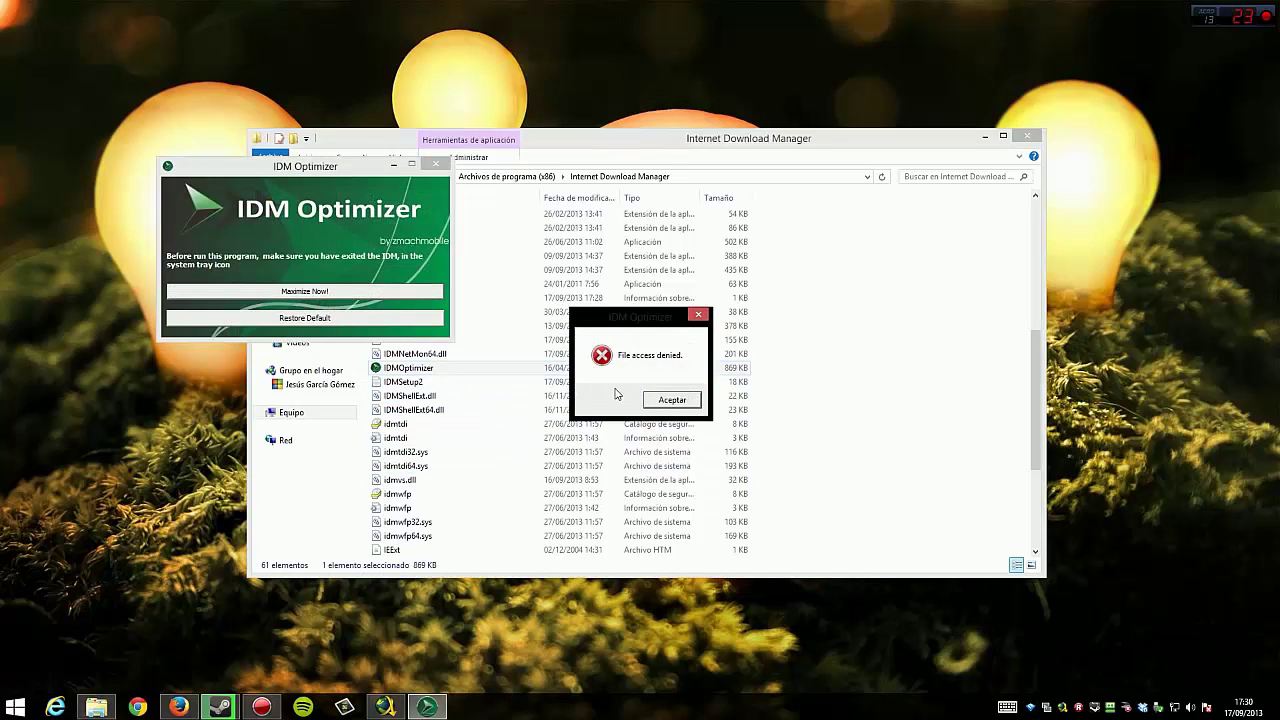
click(672, 400)
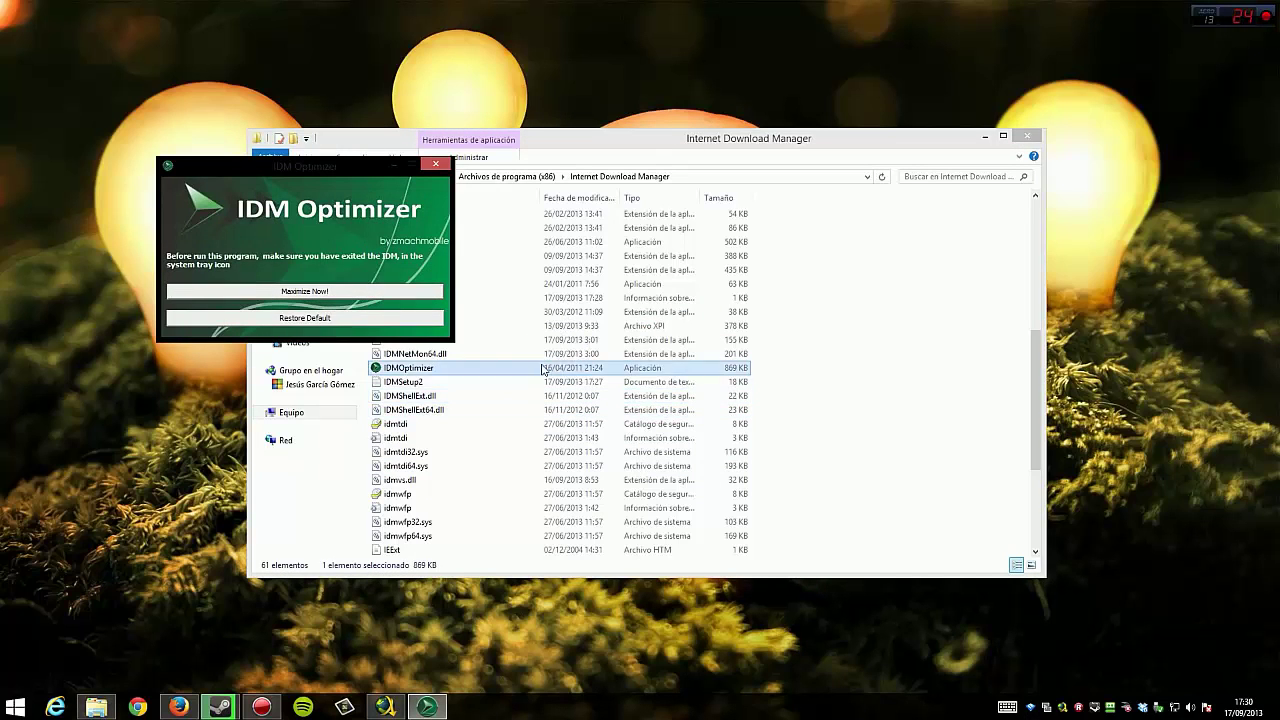
click(437, 166)
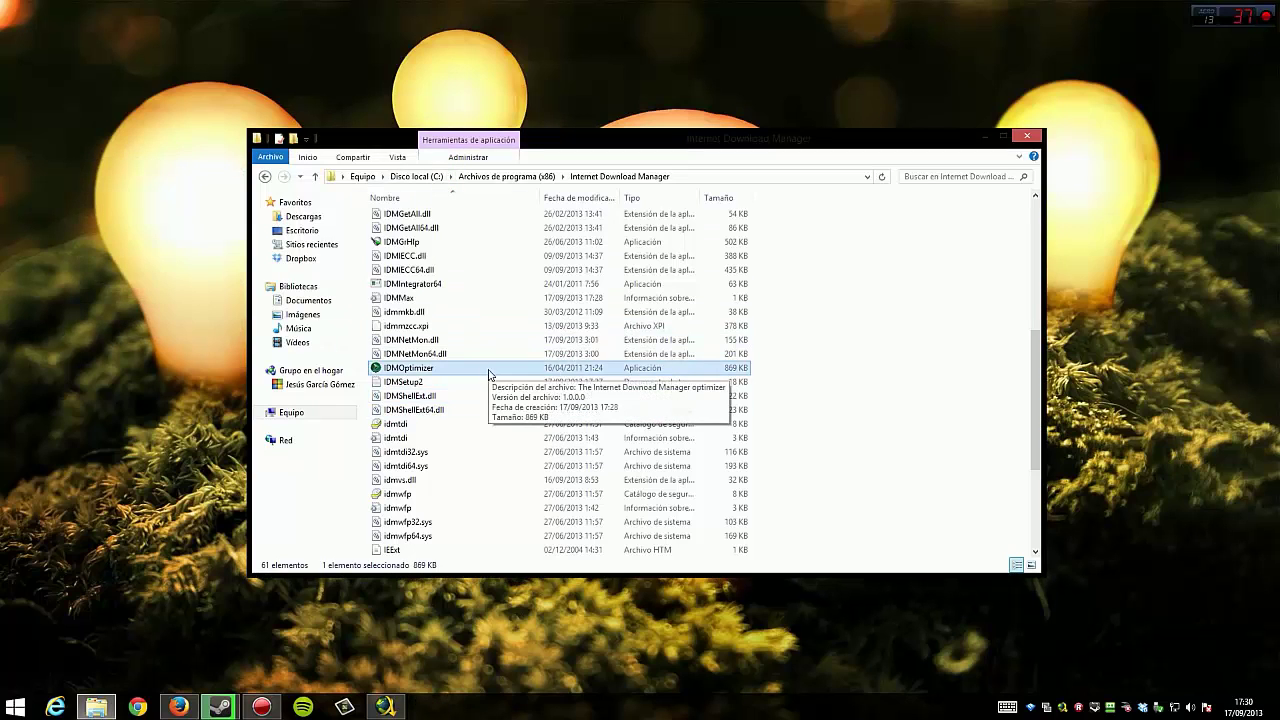
Step: Launch IDMan from the installation folder, dismiss the tip of the day, and close both Internet Download Manager and the folder window
scroll(490, 370, up, 1)
scroll(478, 290, up, 6)
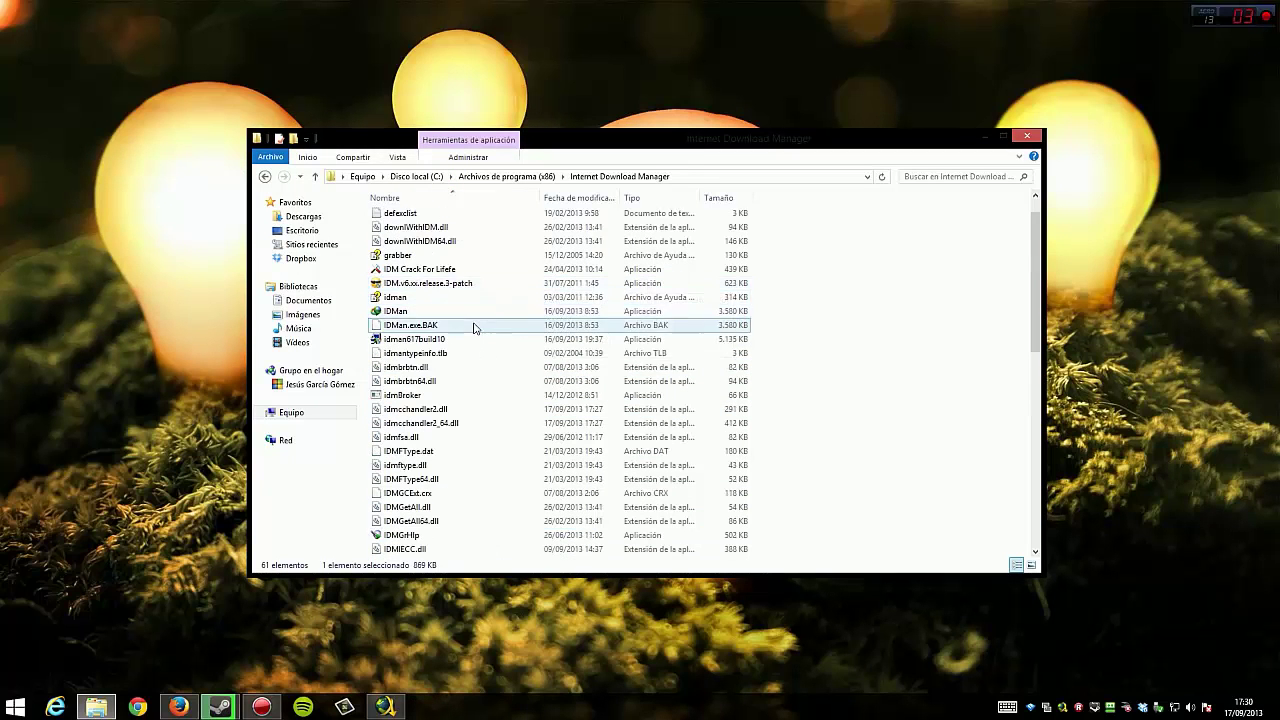
double_click(477, 313)
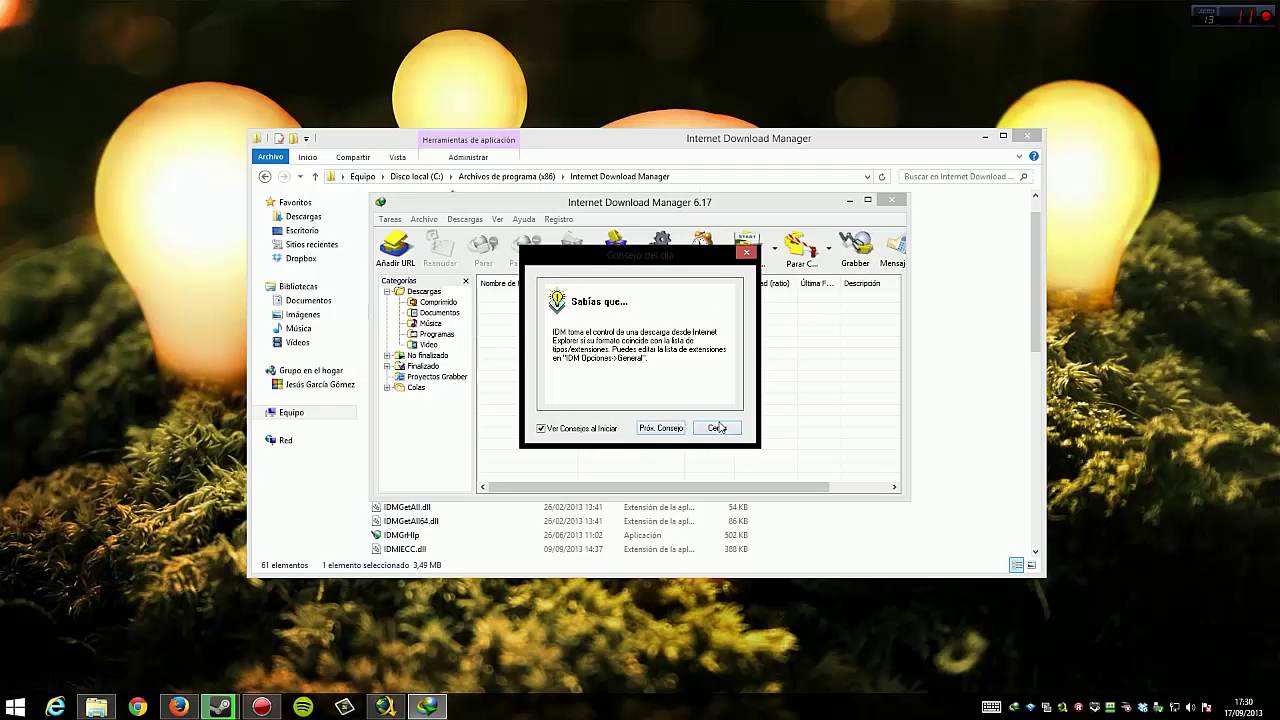
click(717, 428)
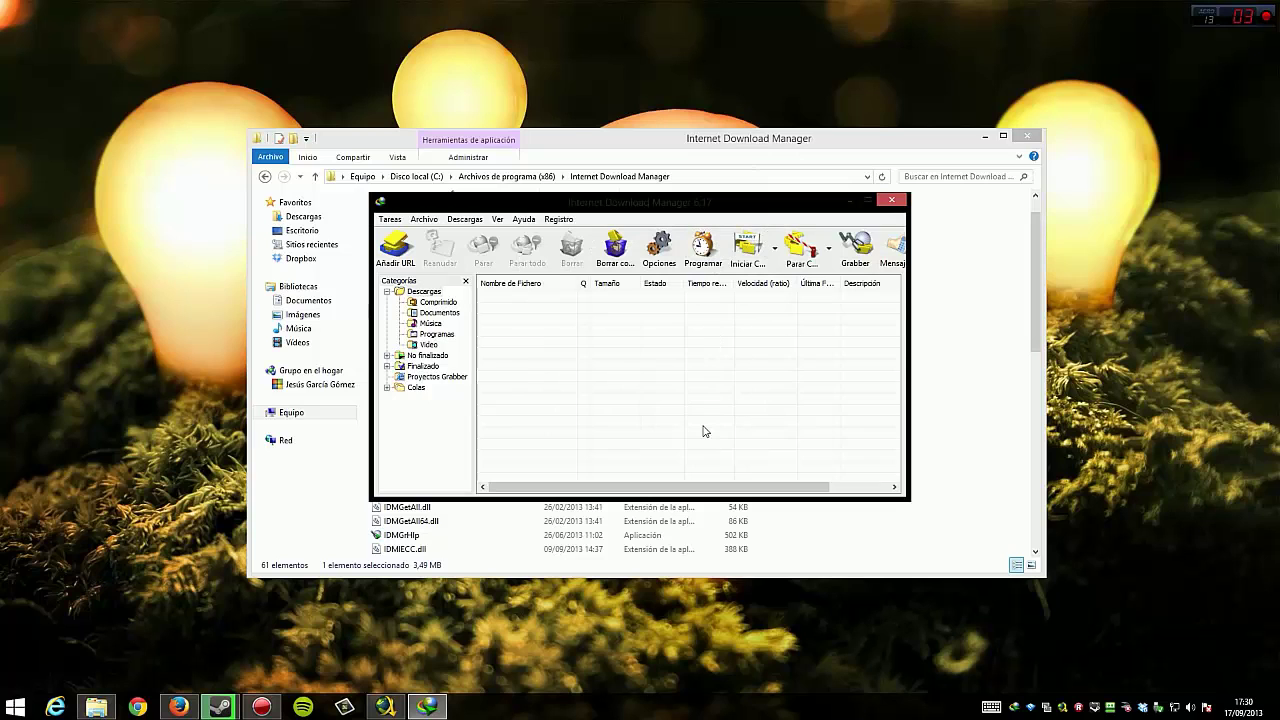
click(893, 199)
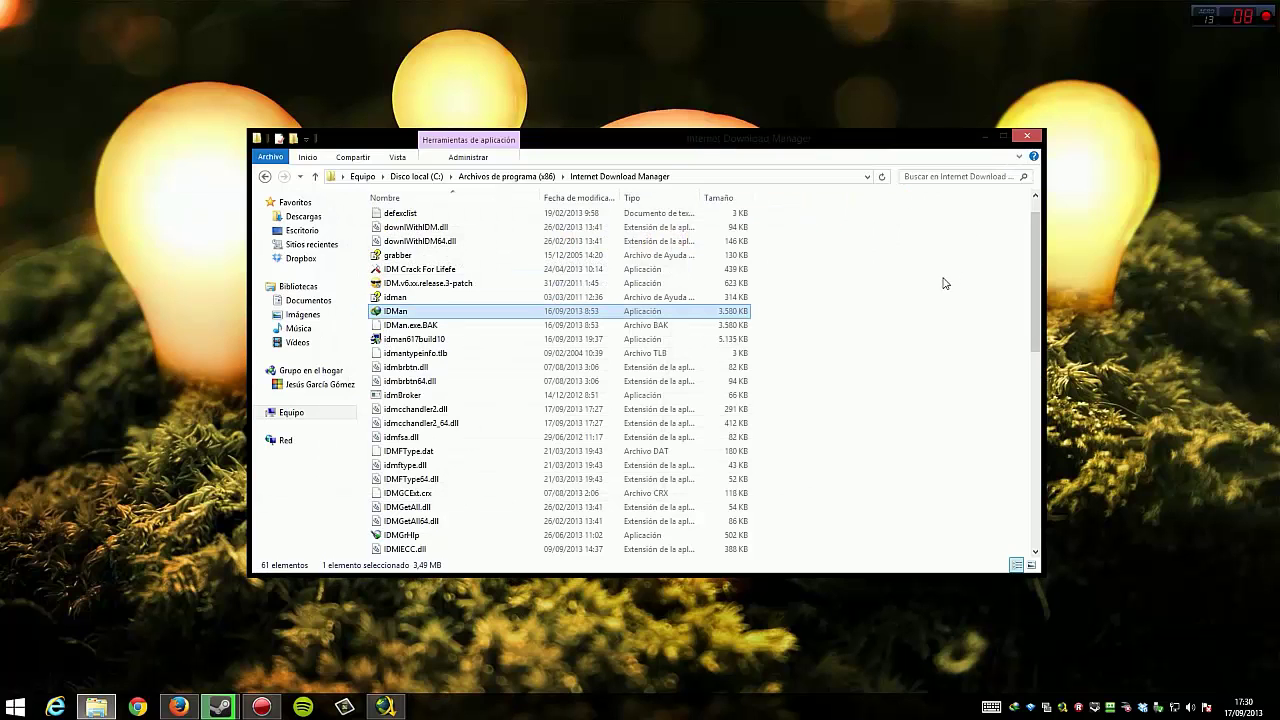
click(1027, 135)
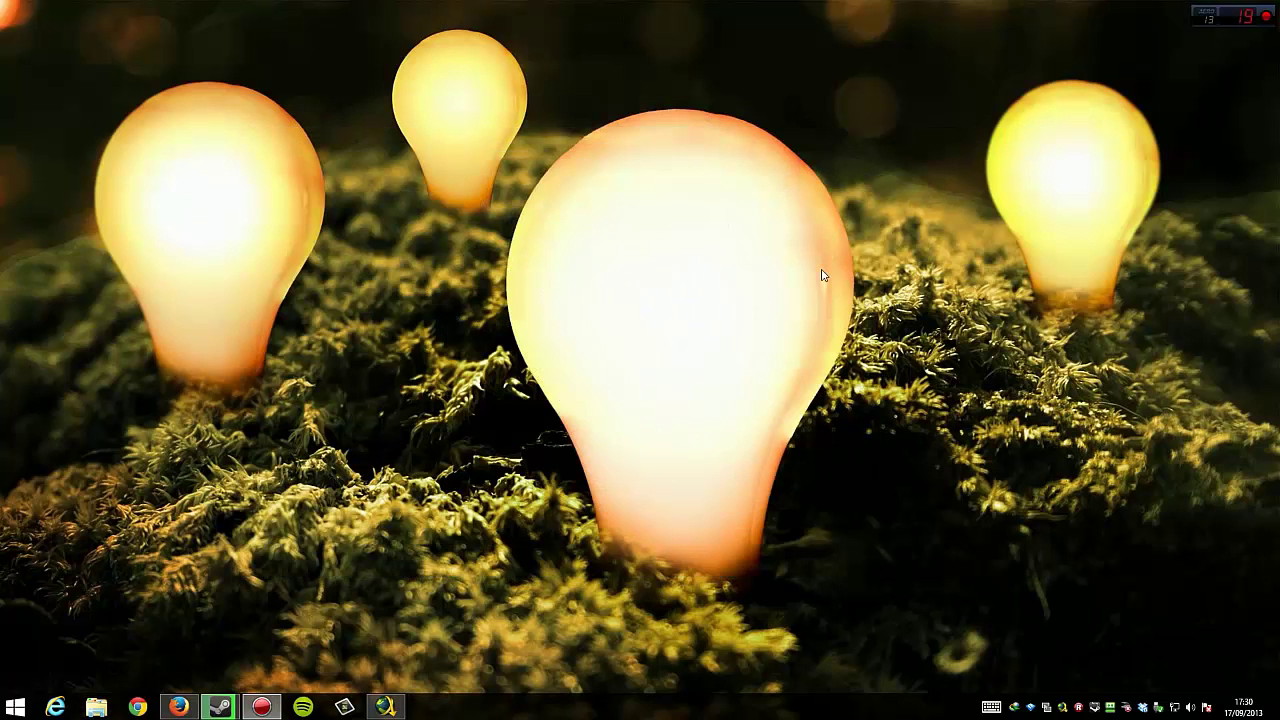
Step: Switch to JDownloader, delete the finished idman617build10 package from the download list, and minimize the program
click(385, 707)
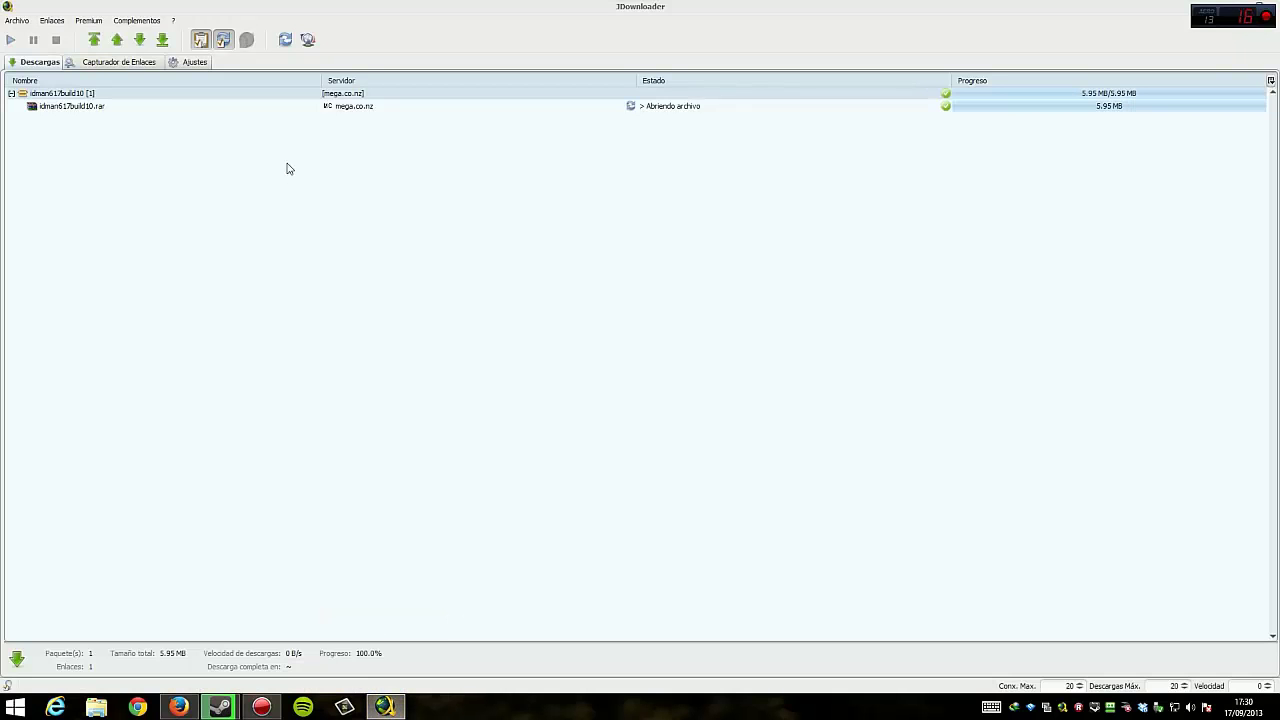
right_click(252, 93)
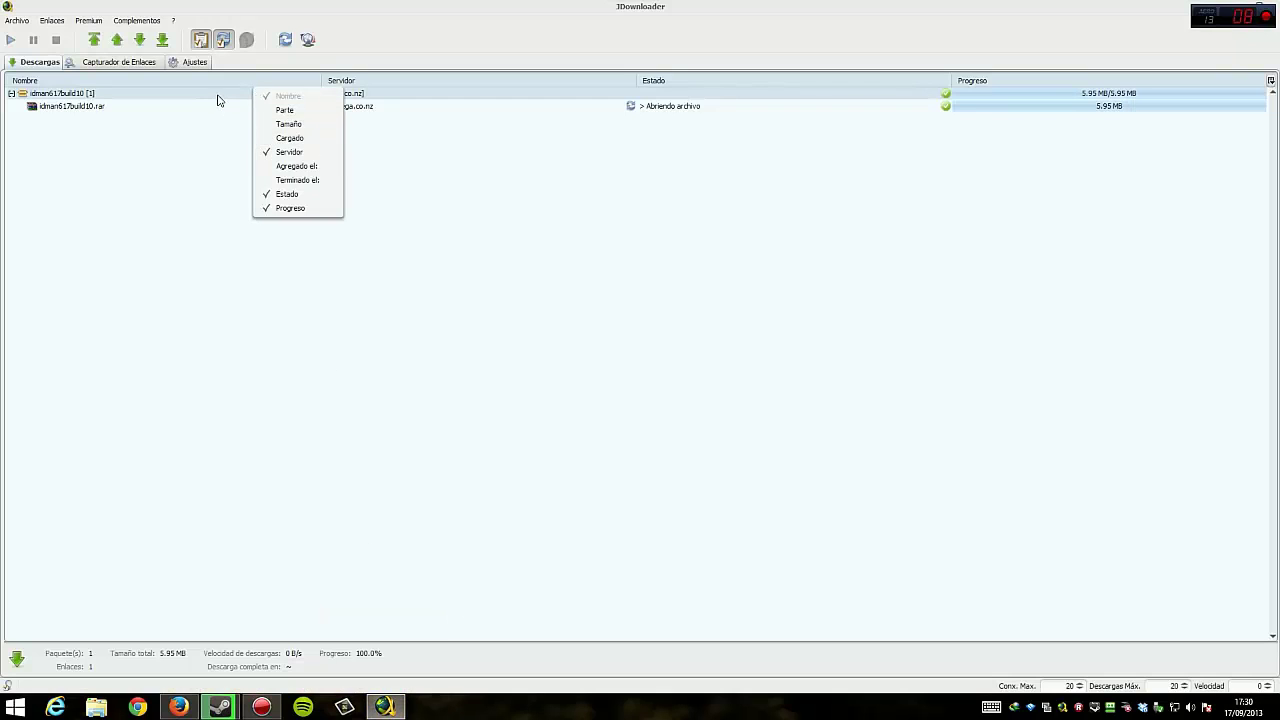
right_click(218, 98)
mouse_move(243, 122)
click(411, 124)
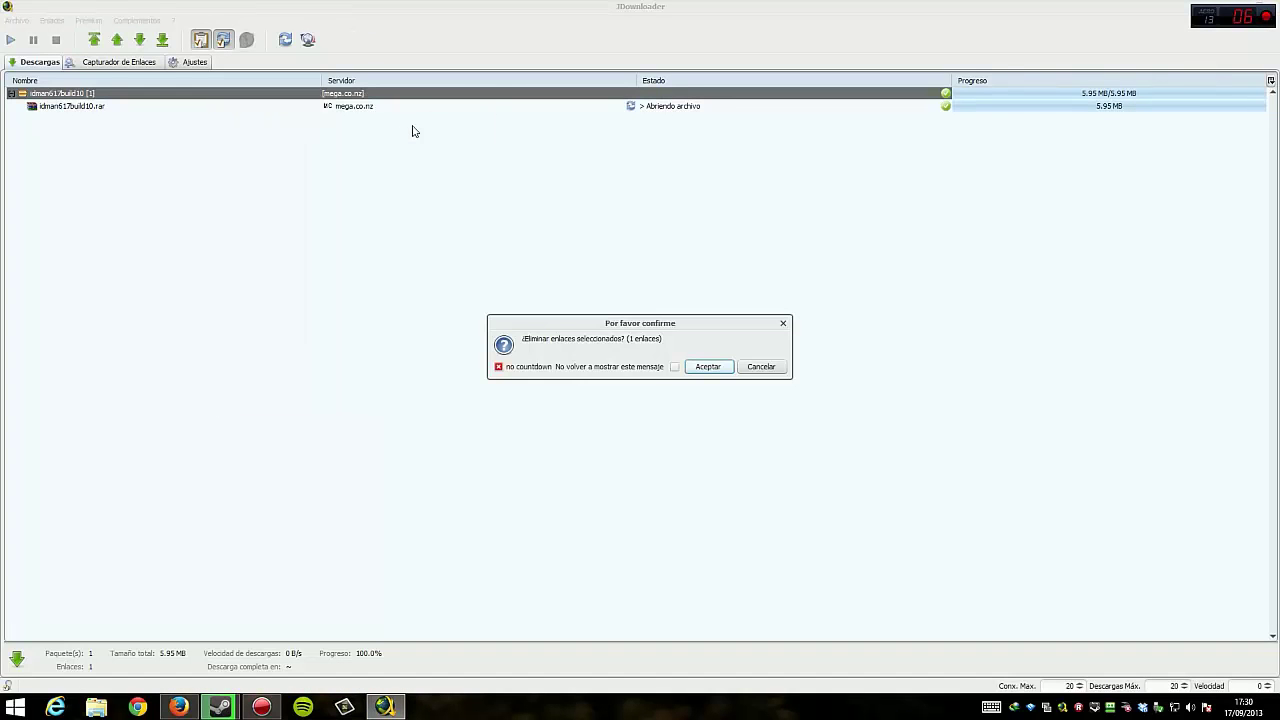
click(703, 366)
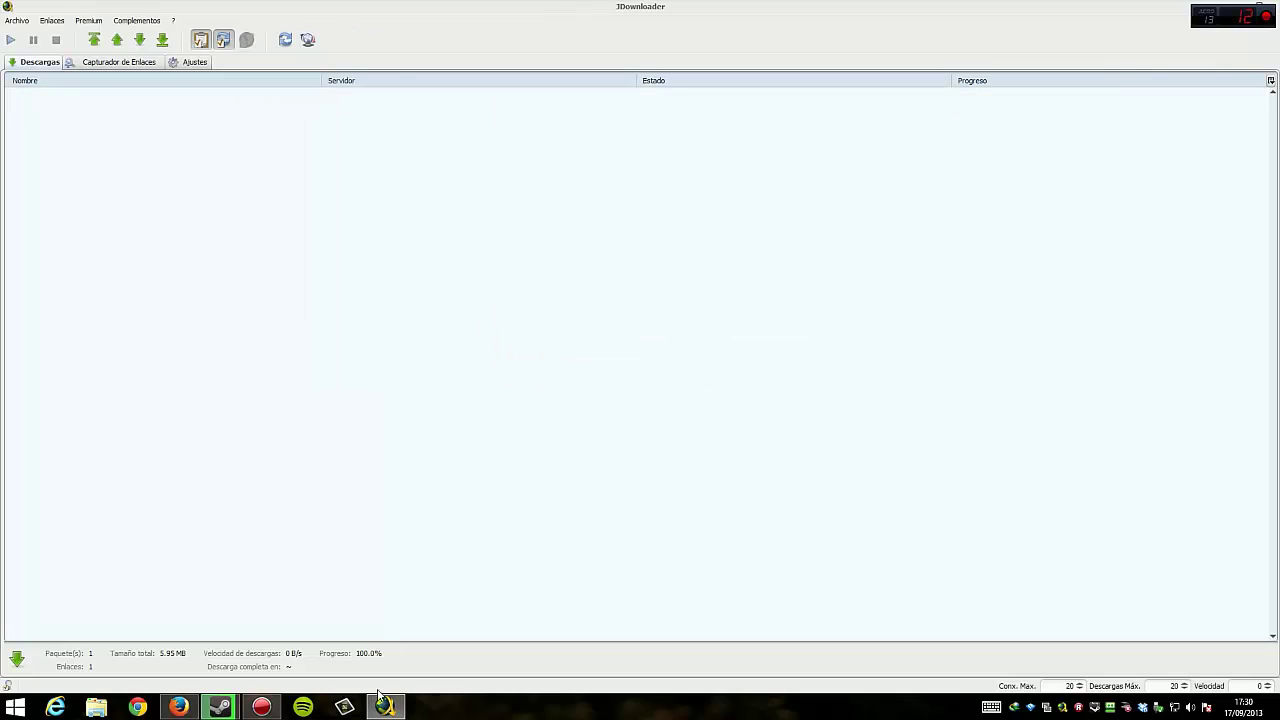
click(384, 706)
Step: Switch to Firefox and open the jDownloader 0.9 [ULD] post in the gratisprogramas.org listing
click(179, 706)
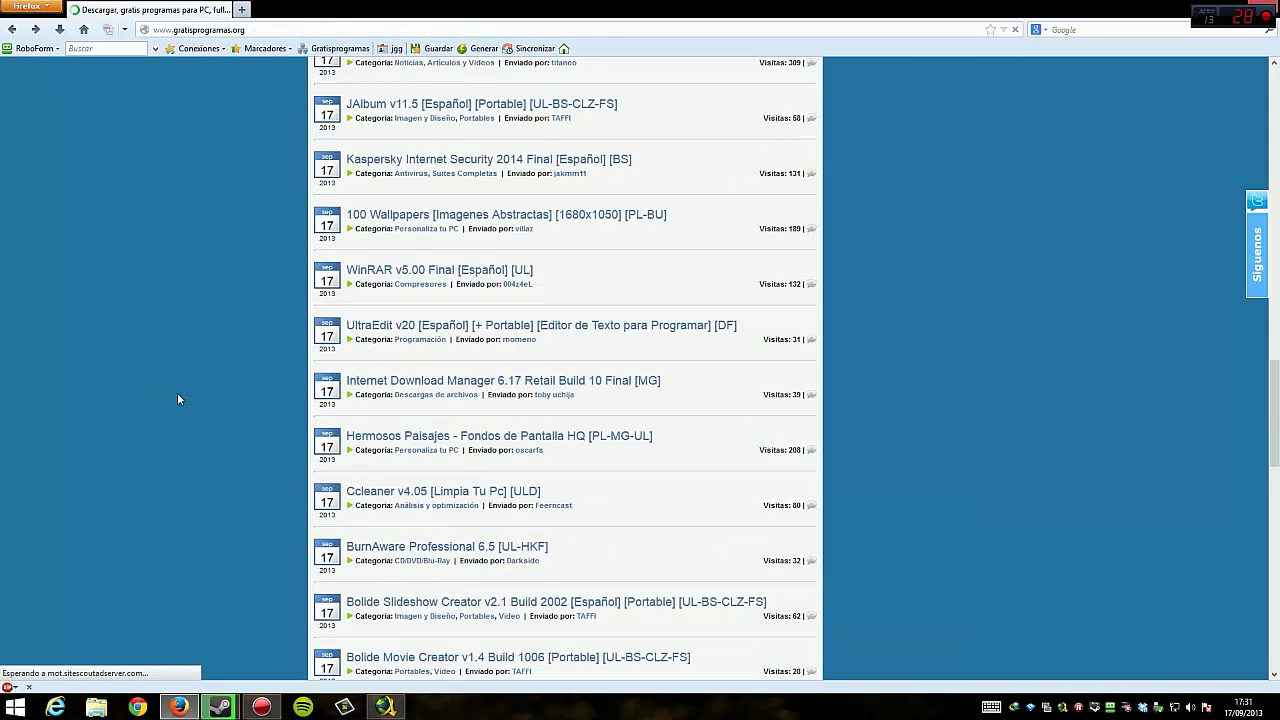
scroll(186, 417, down, 4)
scroll(186, 417, down, 4)
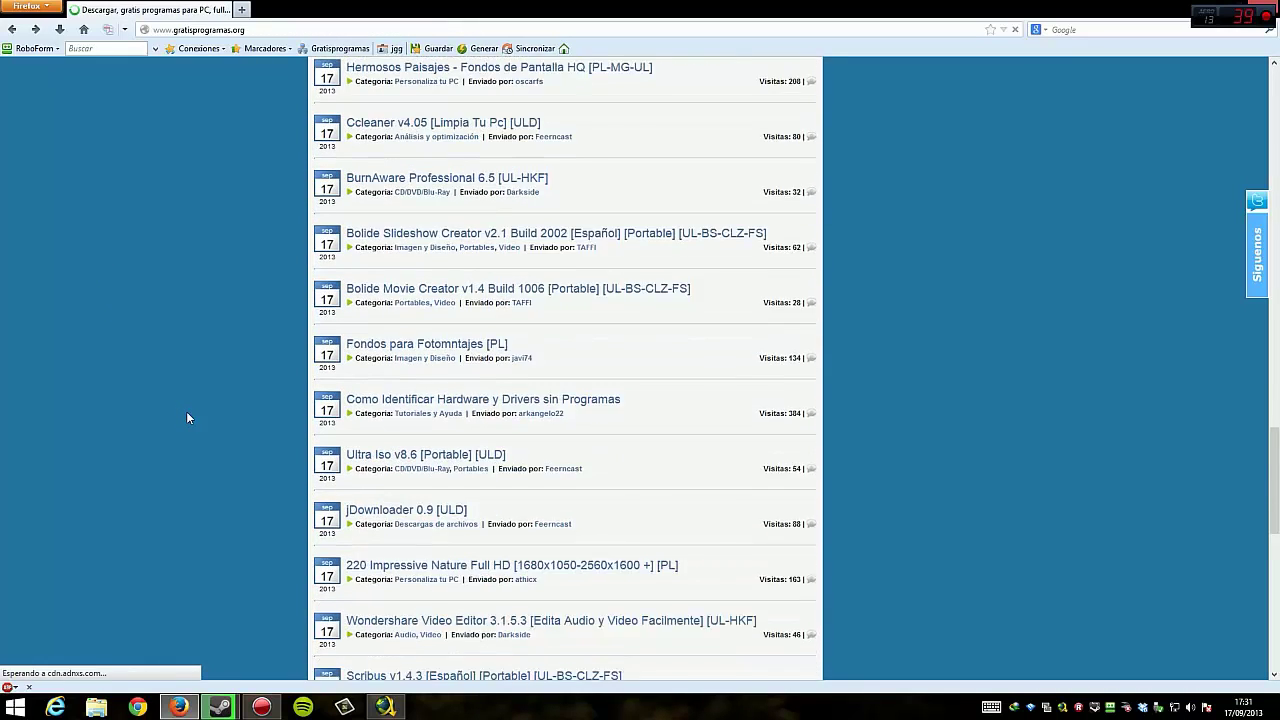
click(395, 424)
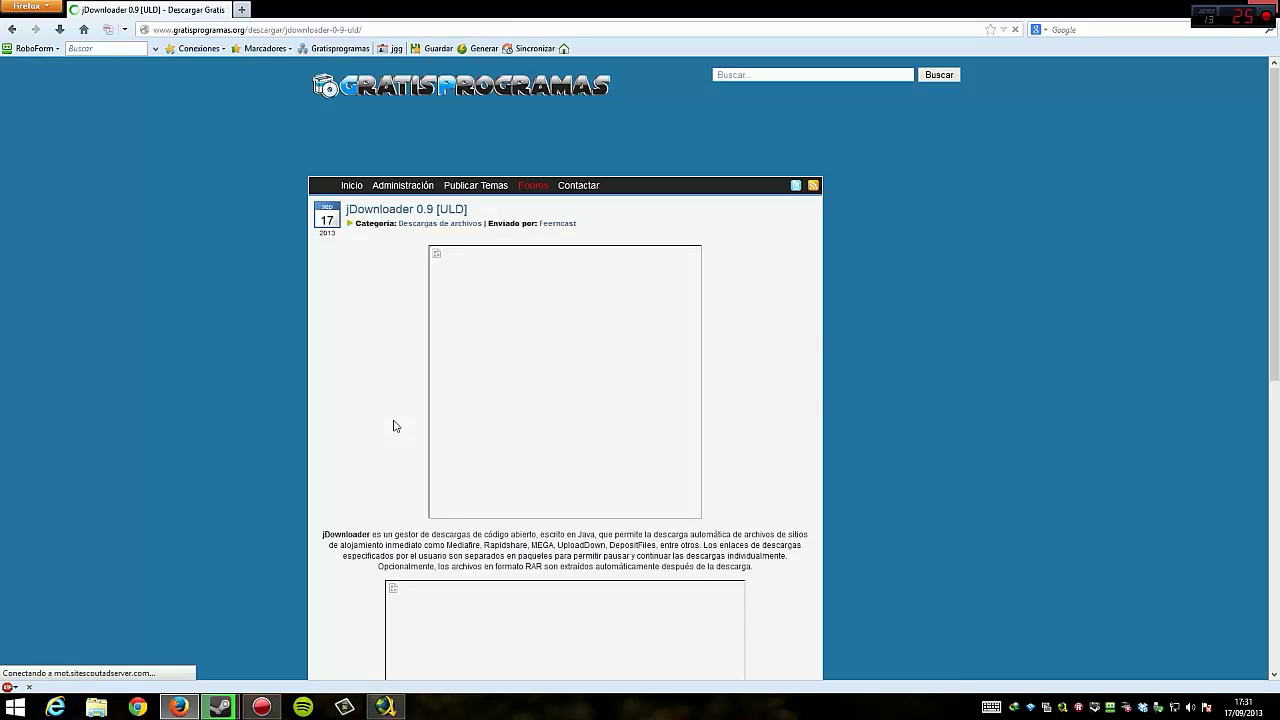
Step: Open the post's uploaddown.com link and copy the address behind "Continuar Aqui" on the redirect page
scroll(388, 430, down, 5)
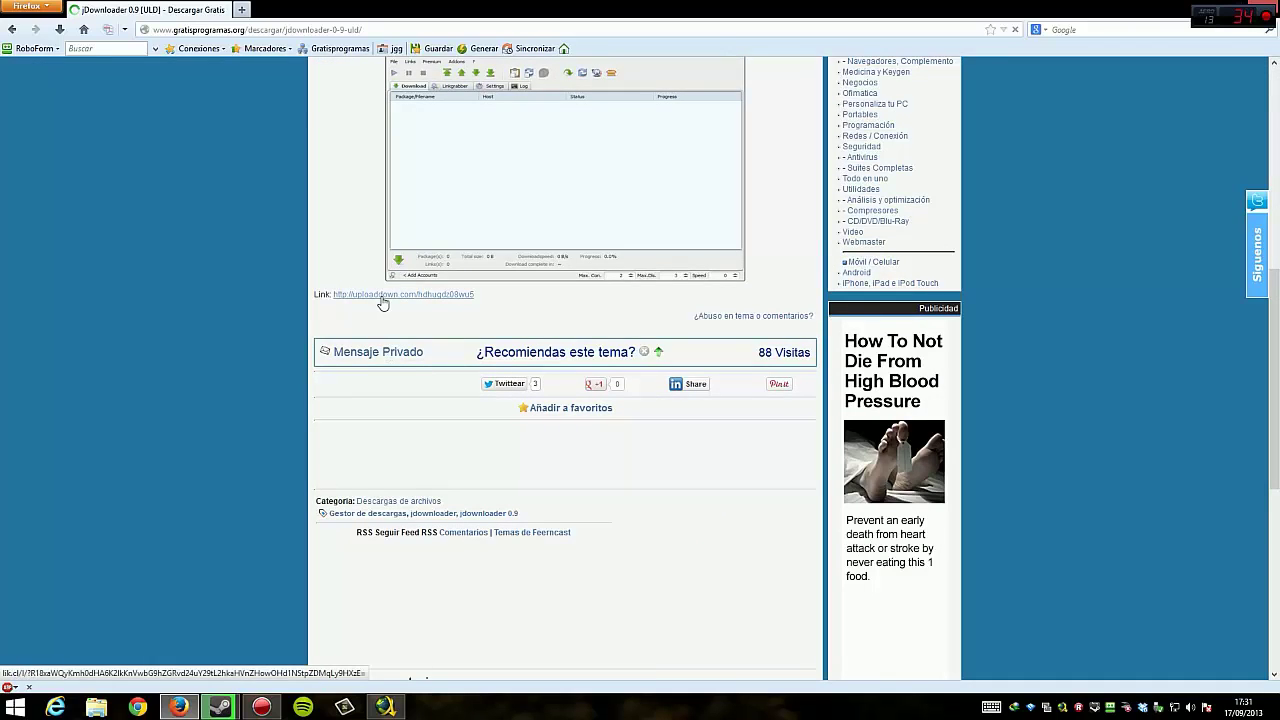
click(380, 296)
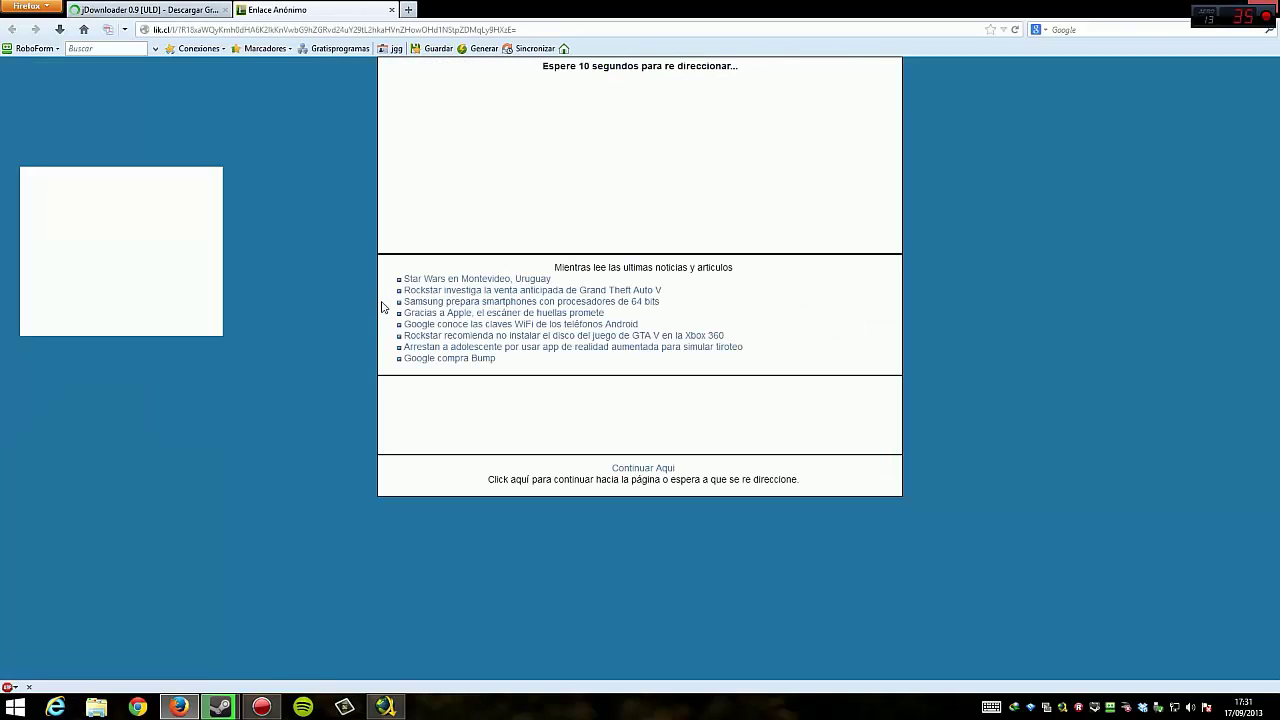
right_click(632, 476)
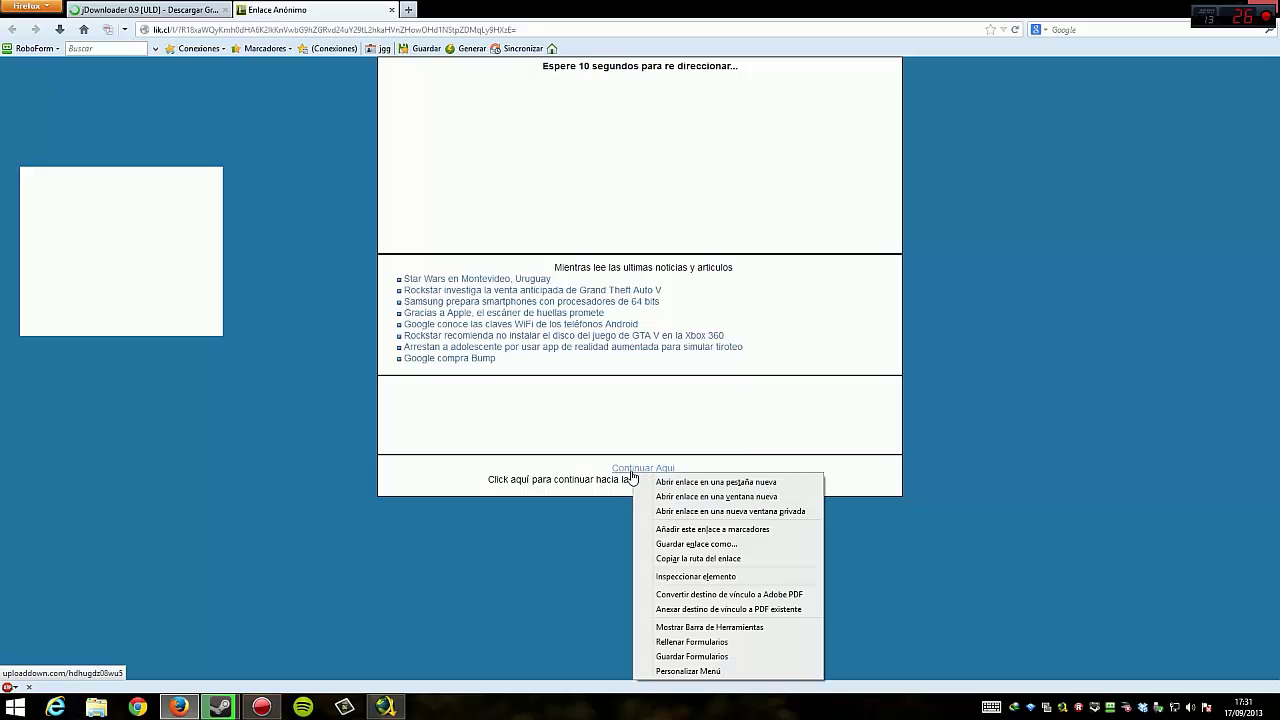
click(658, 560)
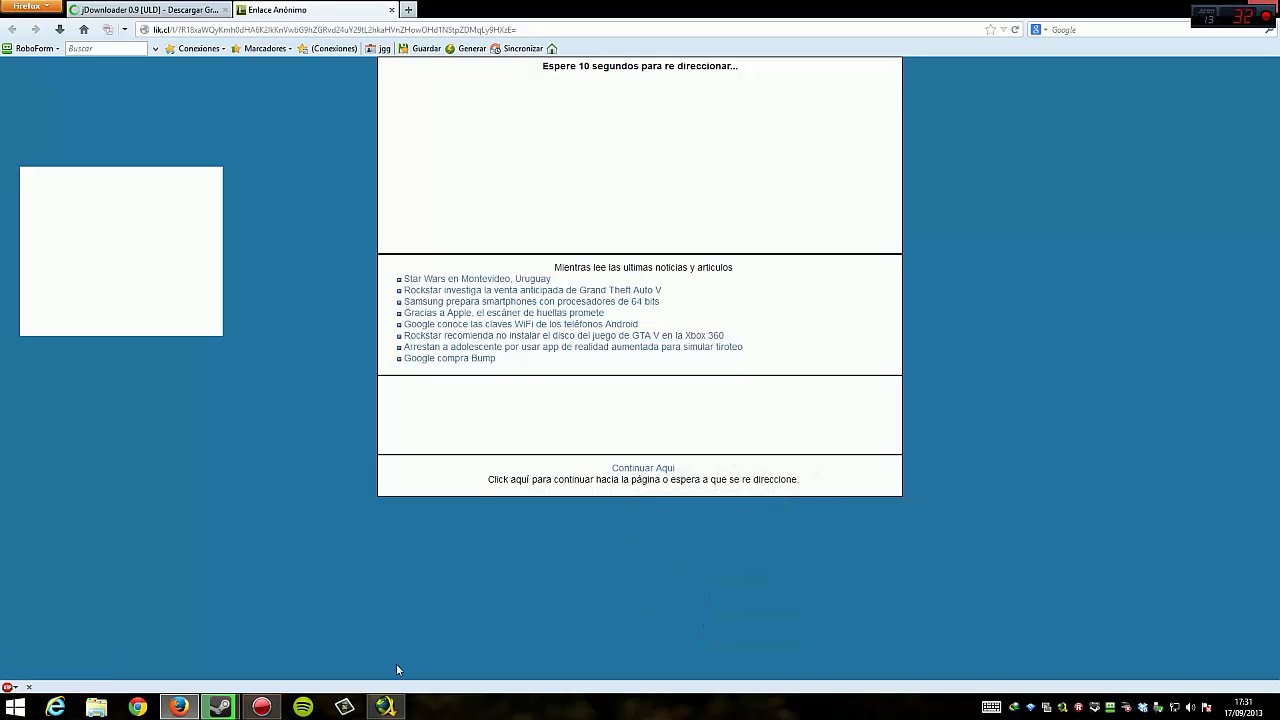
Step: Switch to Internet Download Manager, add the copied uploaddown.com address as a new URL, and start its download
double_click(1014, 707)
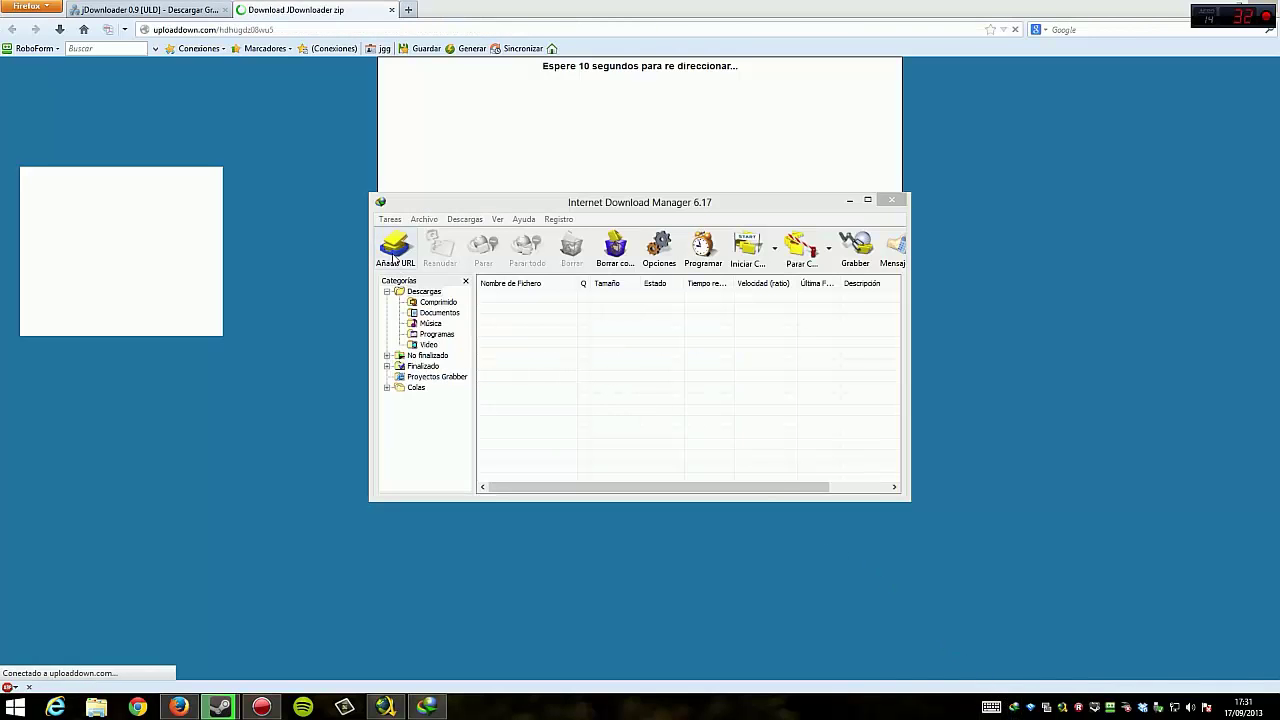
click(395, 250)
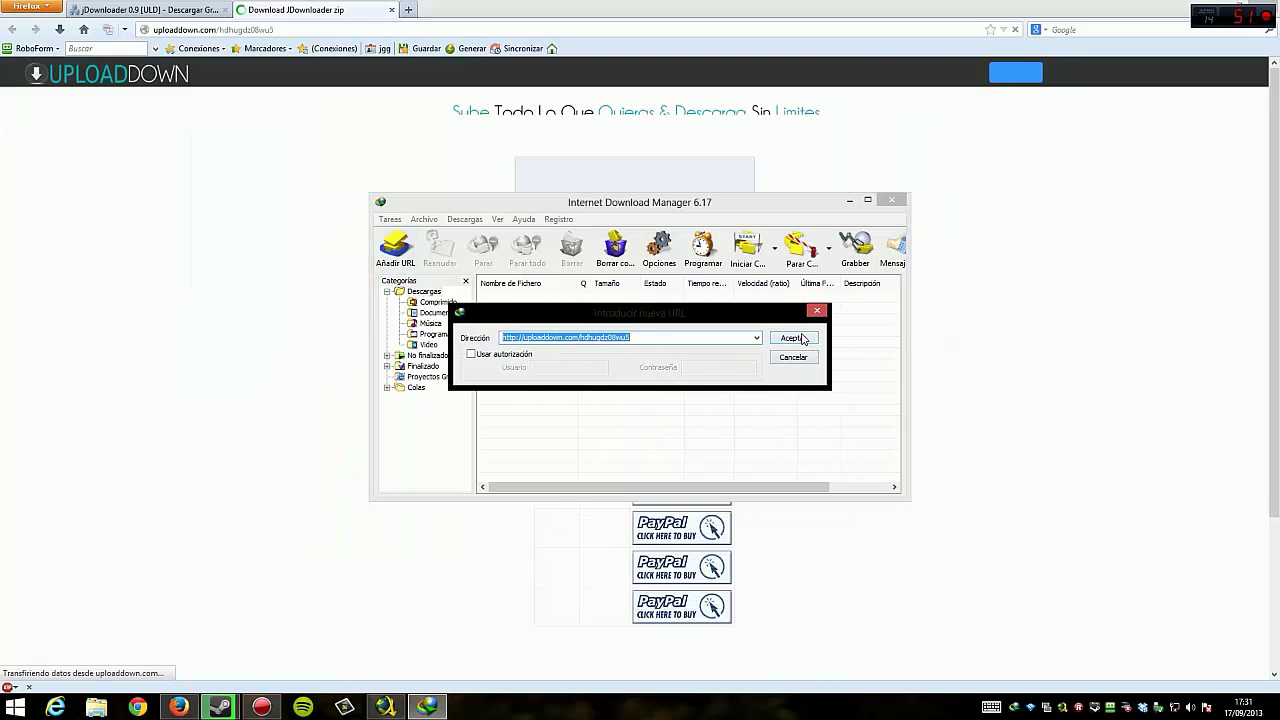
click(793, 338)
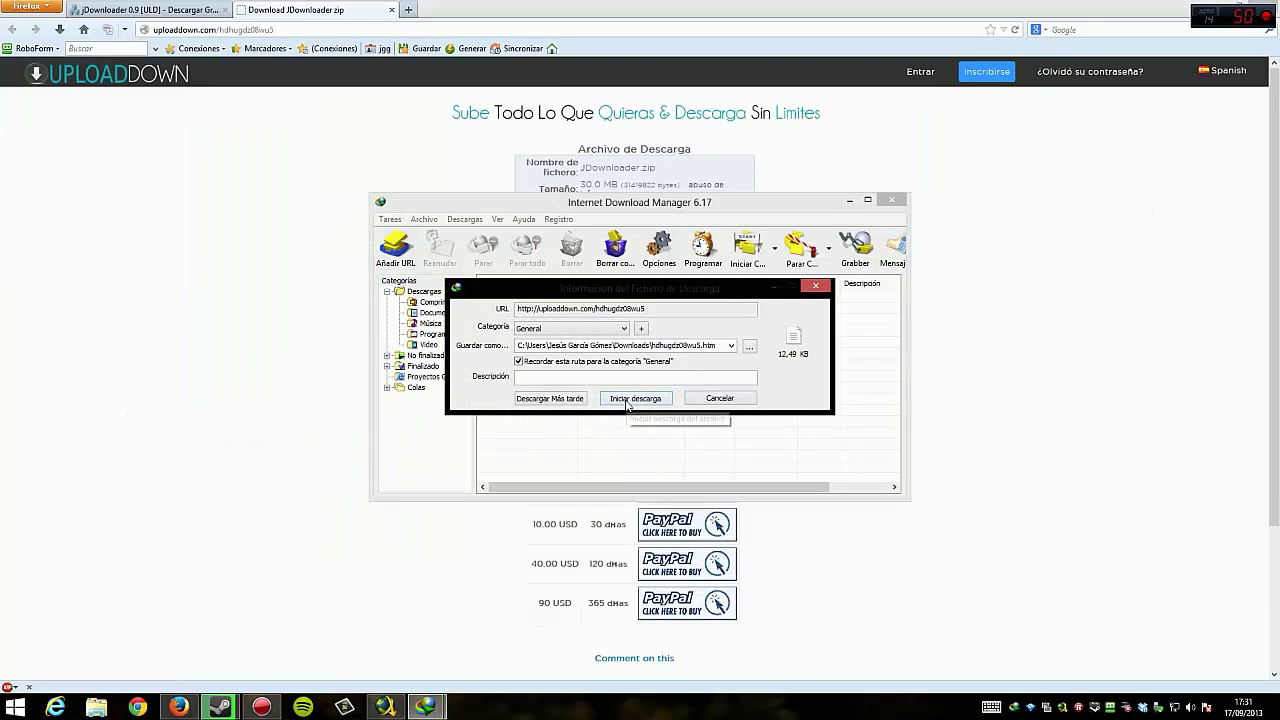
click(628, 399)
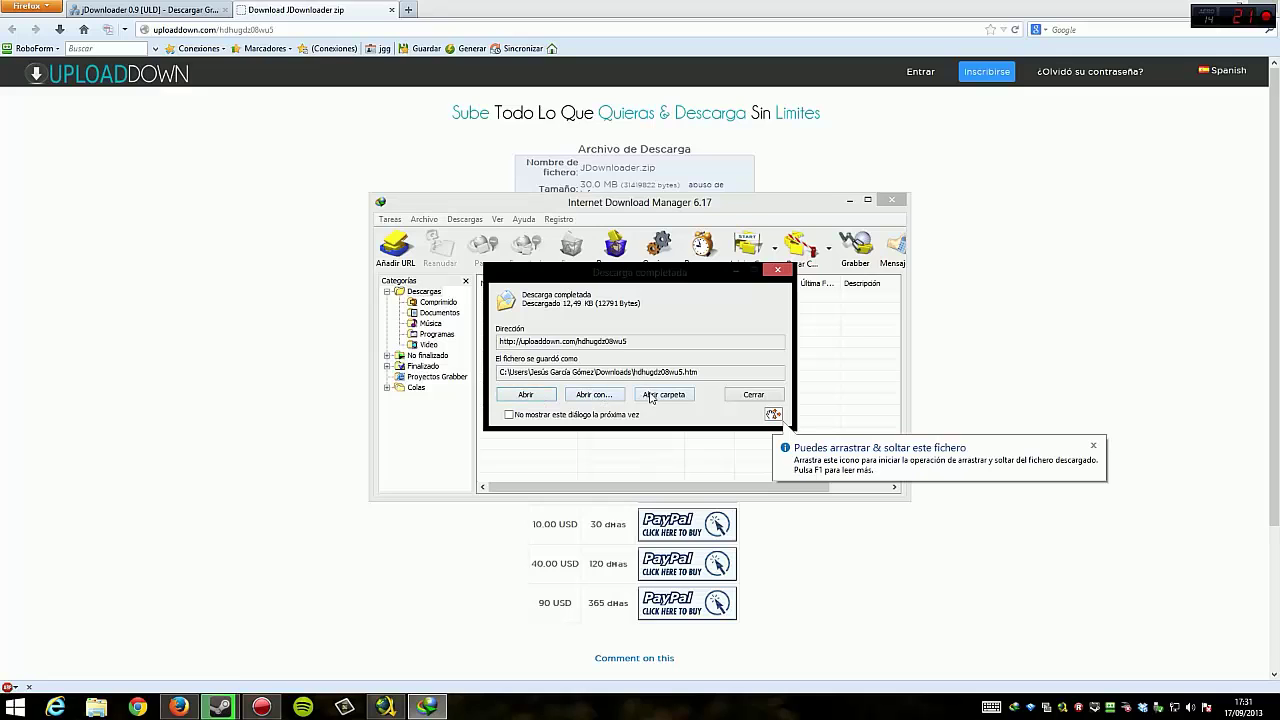
Step: Open the downloaded hdhugdz08wu5.htm file in Firefox and copy the full download link shown under Enlace de Descarga
click(544, 397)
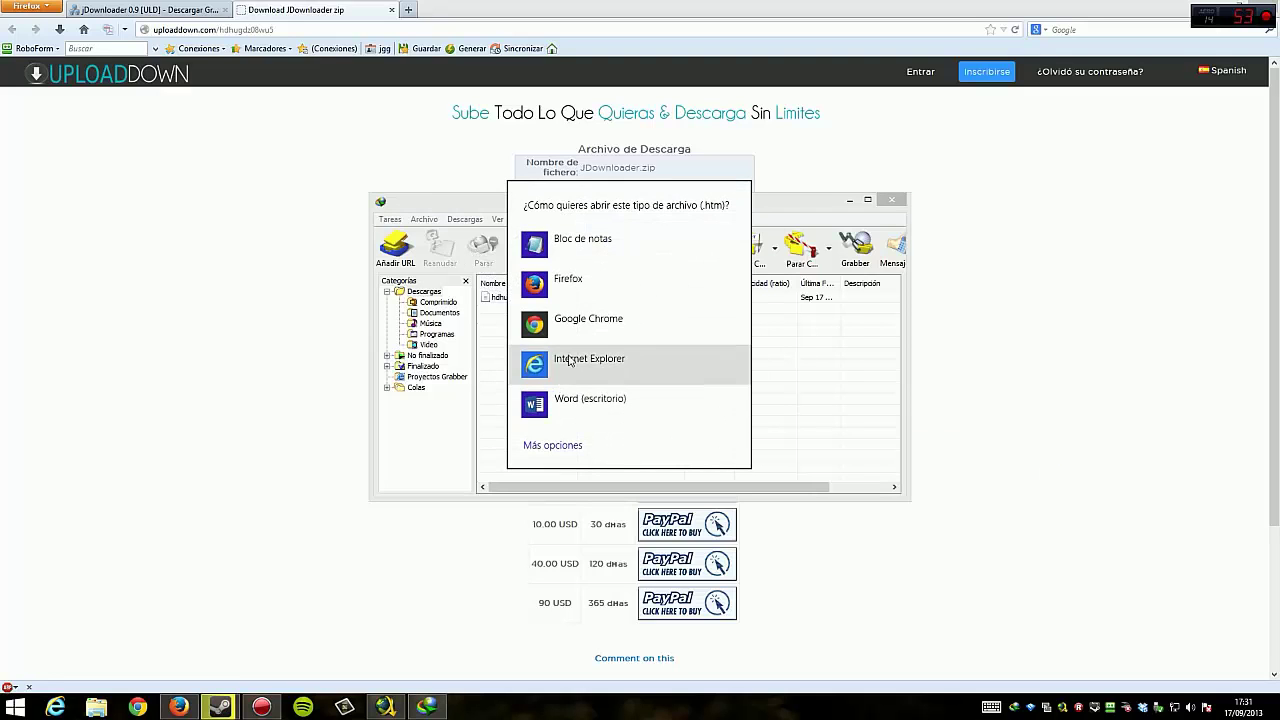
click(576, 290)
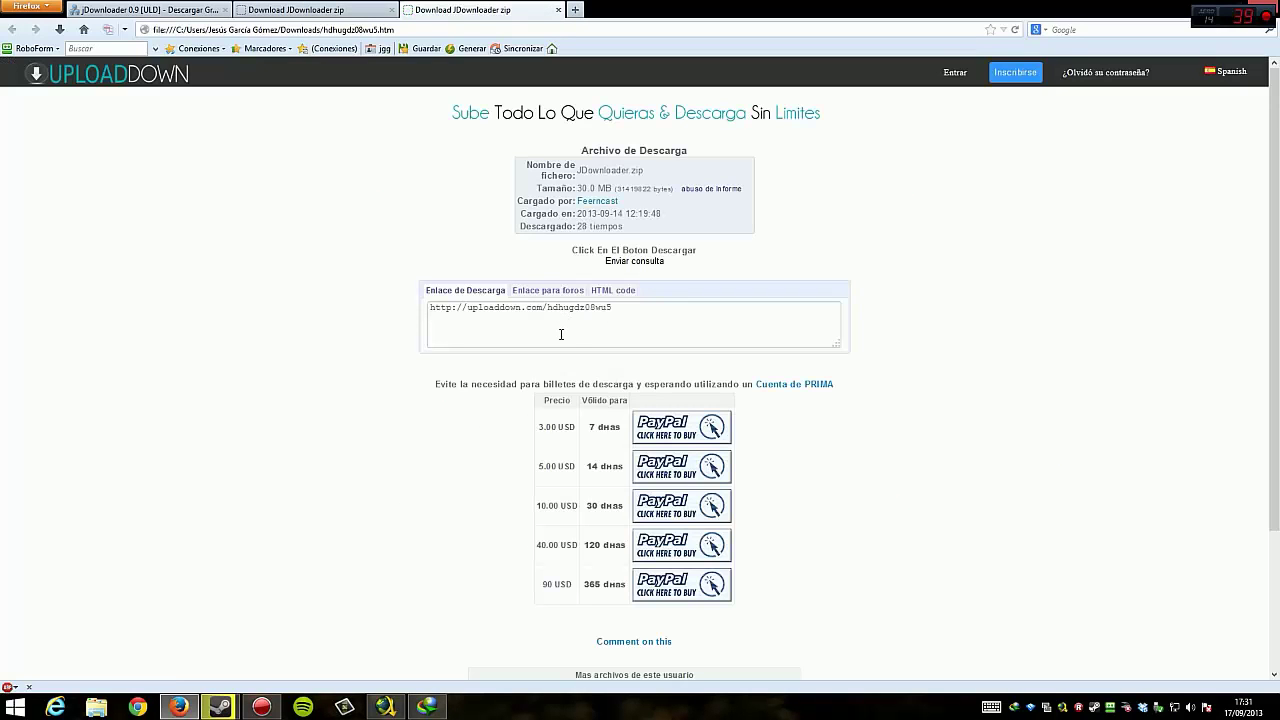
click(539, 314)
double_click(537, 308)
drag(621, 307, 408, 304)
right_click(490, 304)
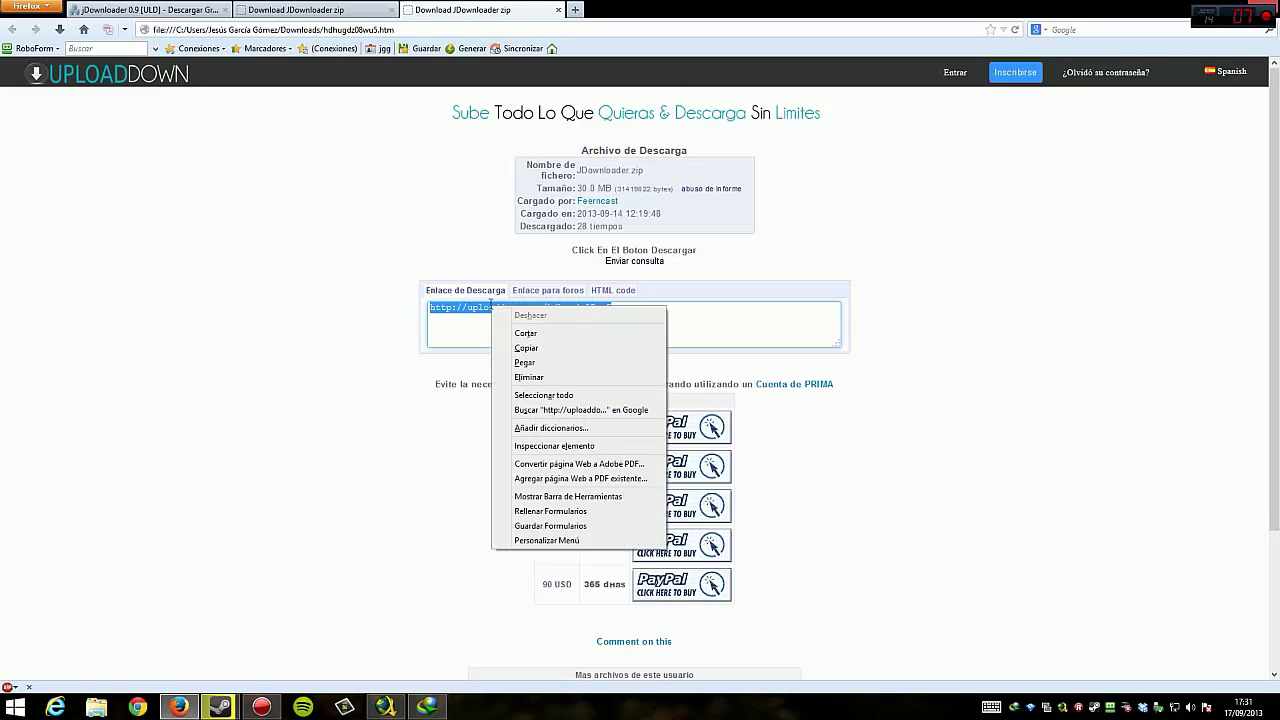
click(519, 349)
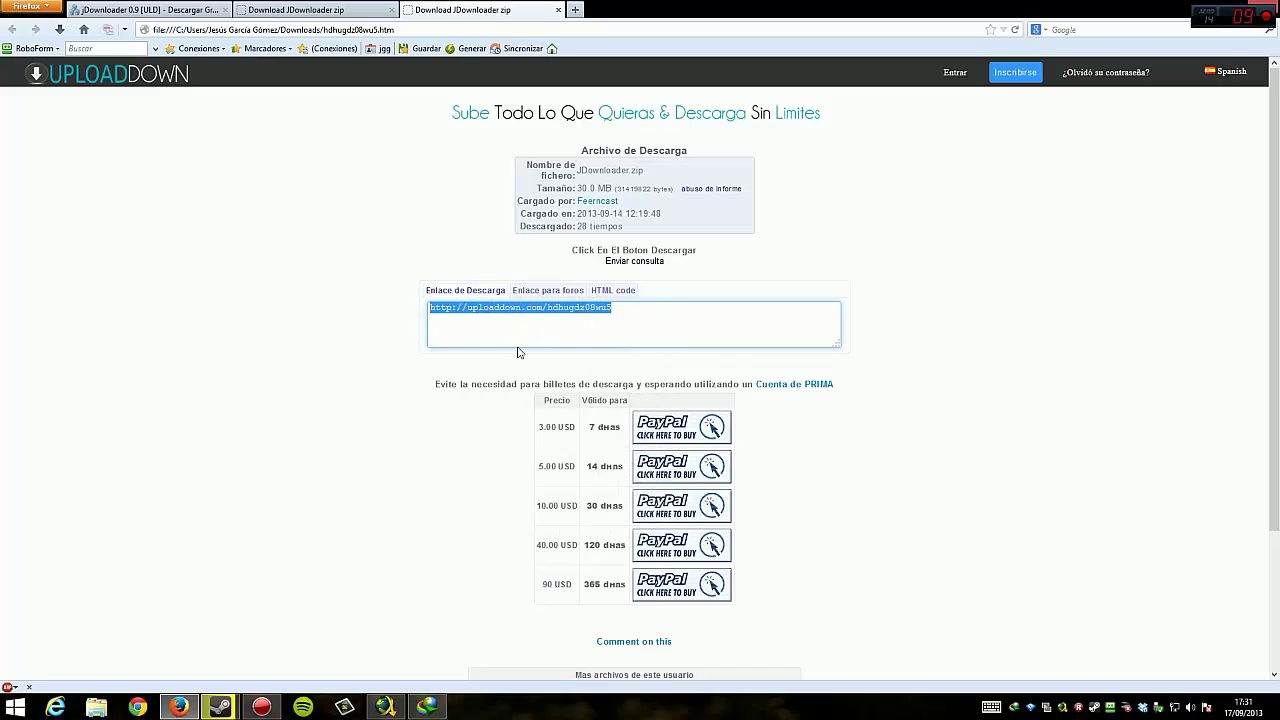
click(427, 707)
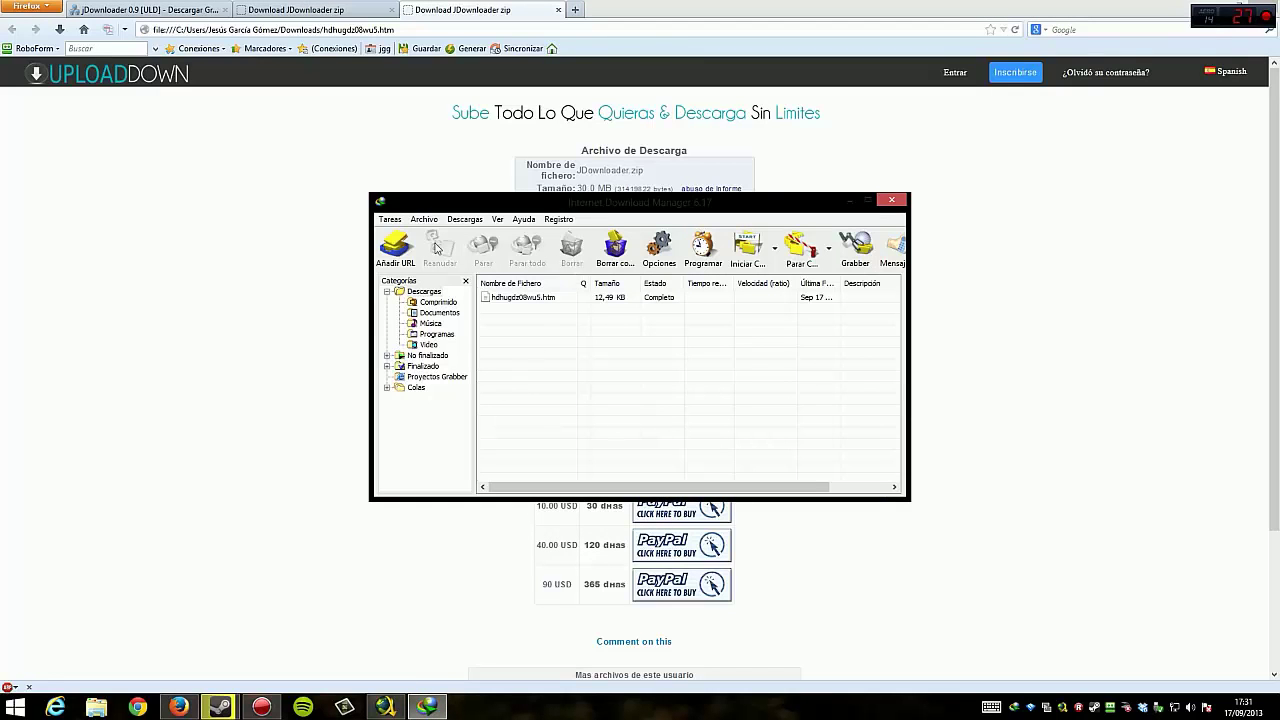
click(395, 250)
click(793, 338)
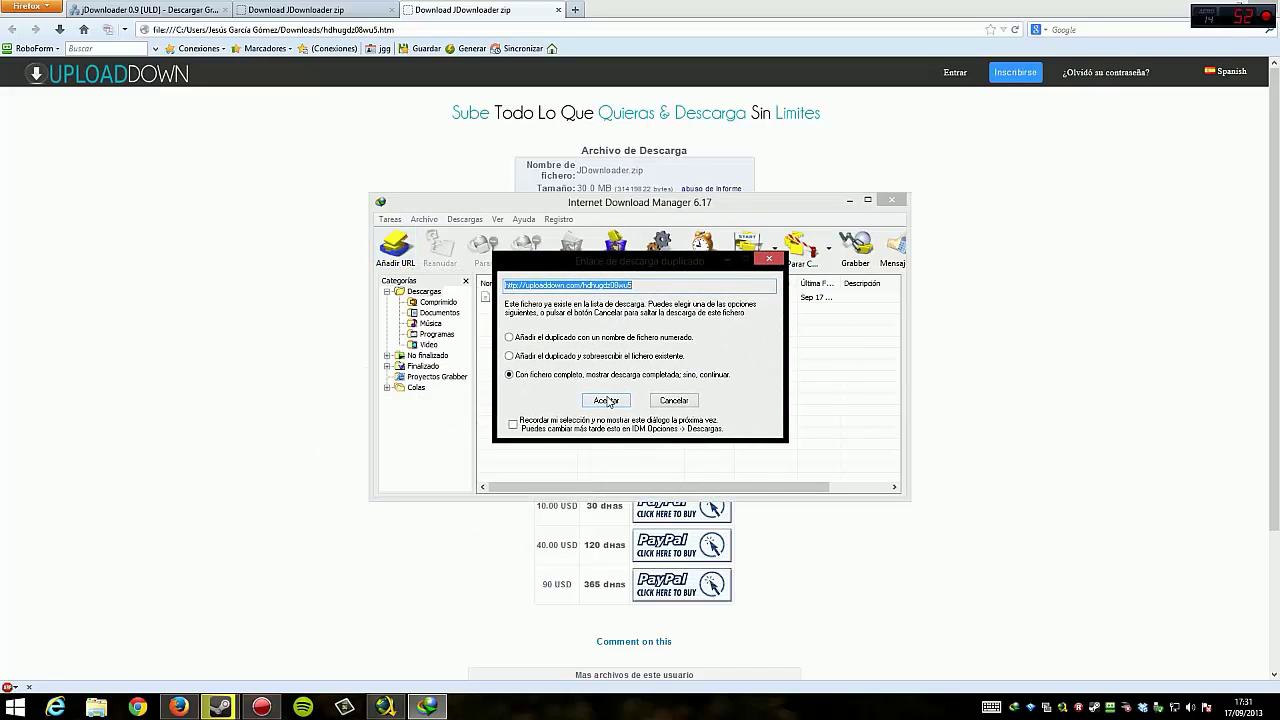